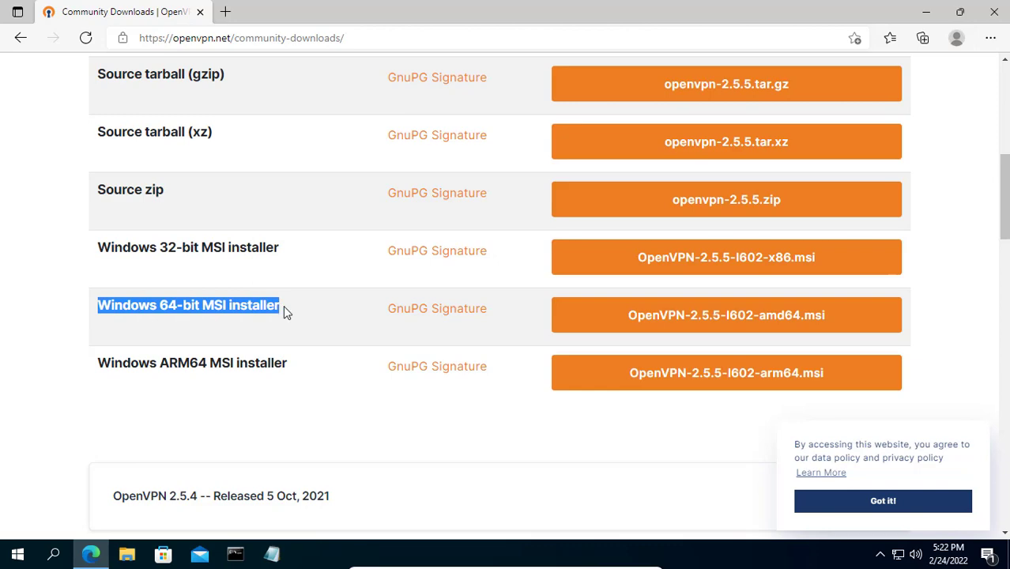
# Download the Windows 64-bit installer OpenVPN-2.5.5-I602-amd64.msi, launch it and close the browser
pyautogui.click(727, 319)
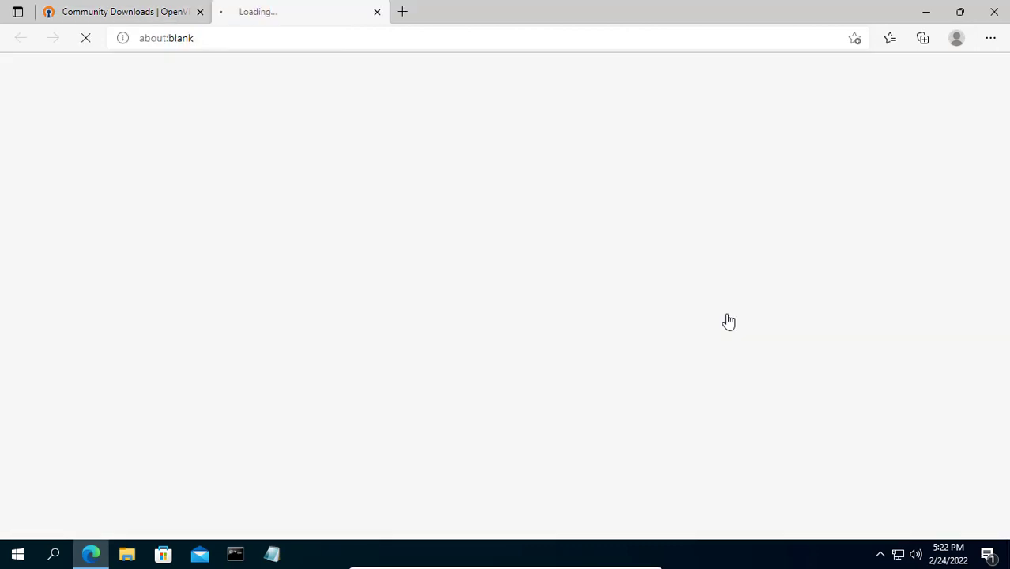
pyautogui.click(723, 105)
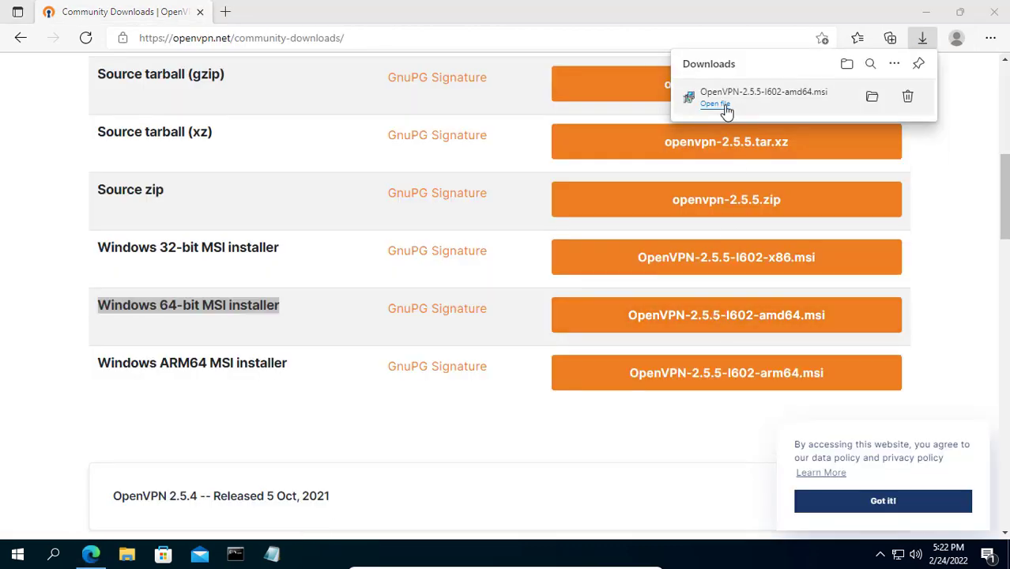
pyautogui.click(995, 13)
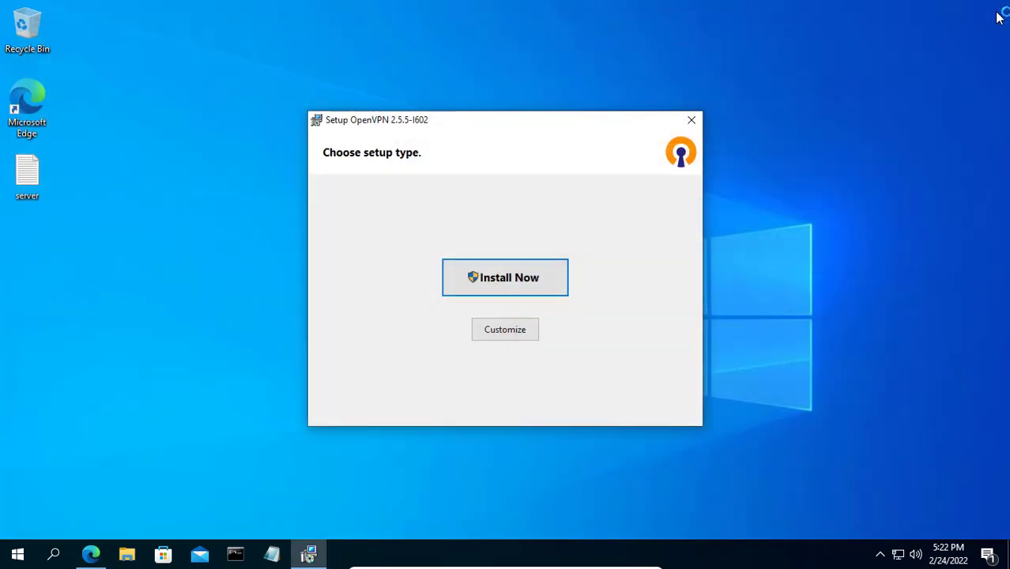
# Customize the setup so that the entire OpenVPN Service and OpenSSL Utilities features are installed on the local hard drive
pyautogui.click(502, 332)
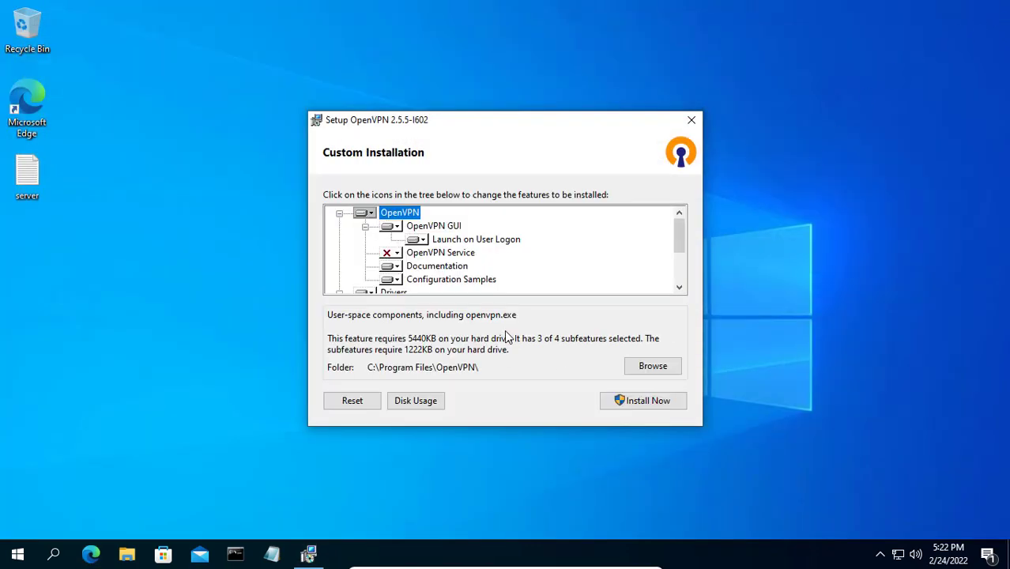
pyautogui.click(398, 254)
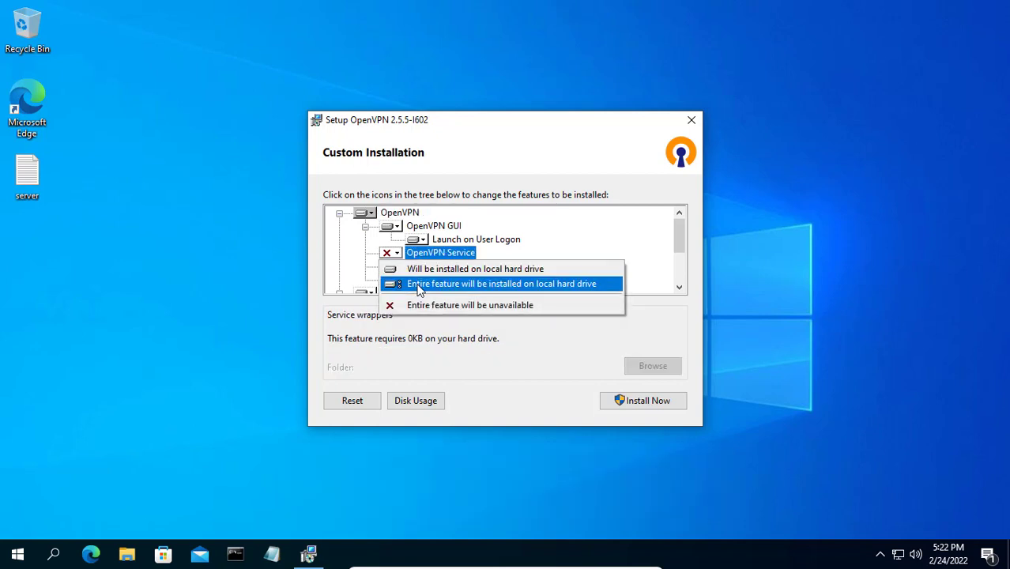
pyautogui.click(419, 290)
pyautogui.scroll(-2, 437, 287)
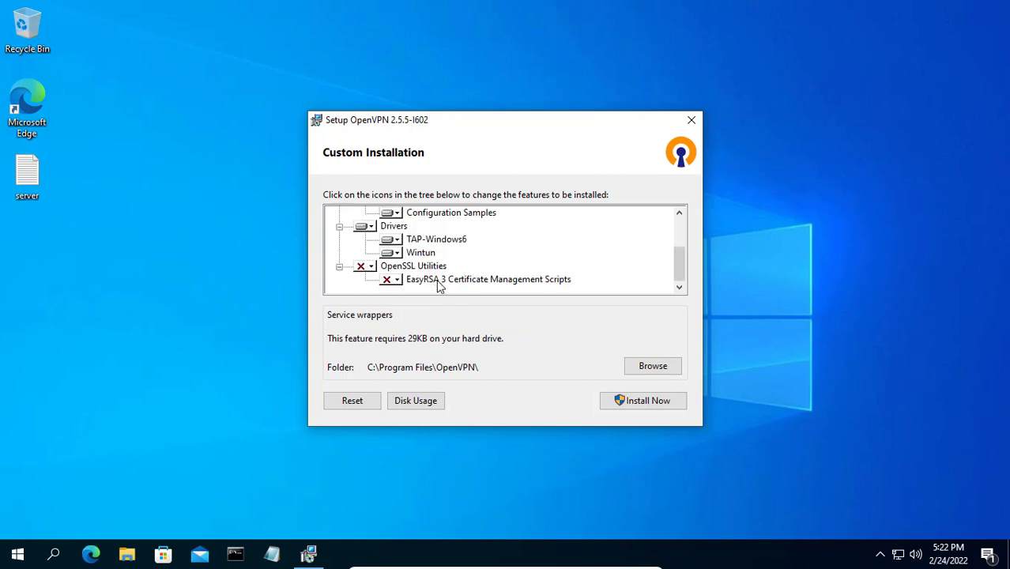
pyautogui.click(373, 267)
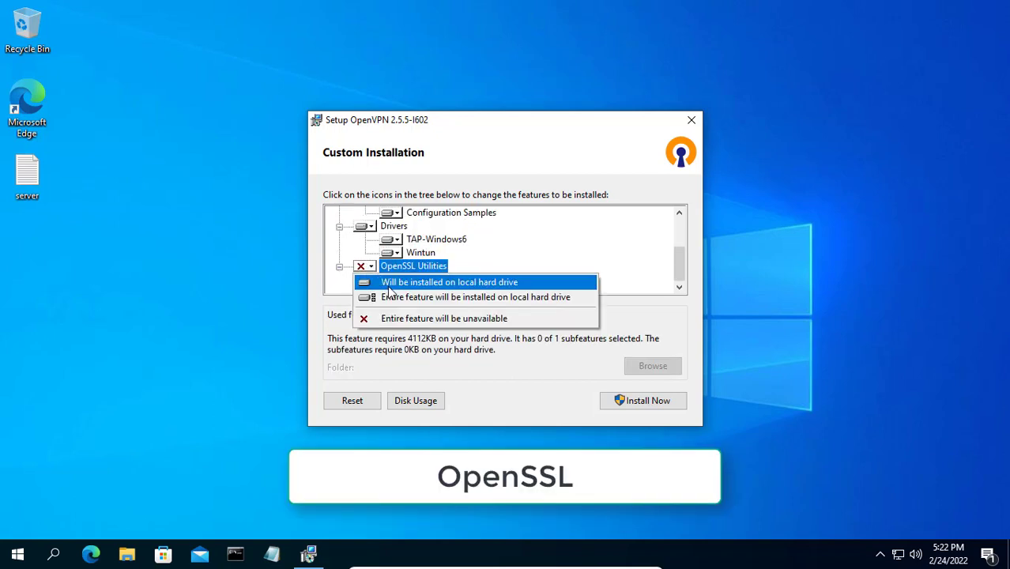
pyautogui.click(403, 297)
pyautogui.scroll(2, 415, 269)
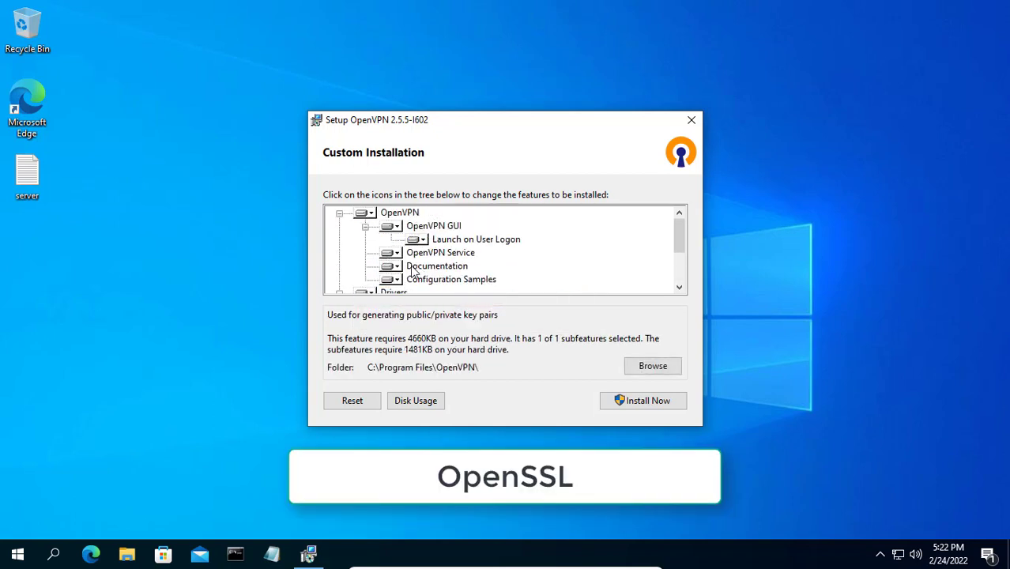
pyautogui.click(427, 253)
pyautogui.scroll(-2, 431, 269)
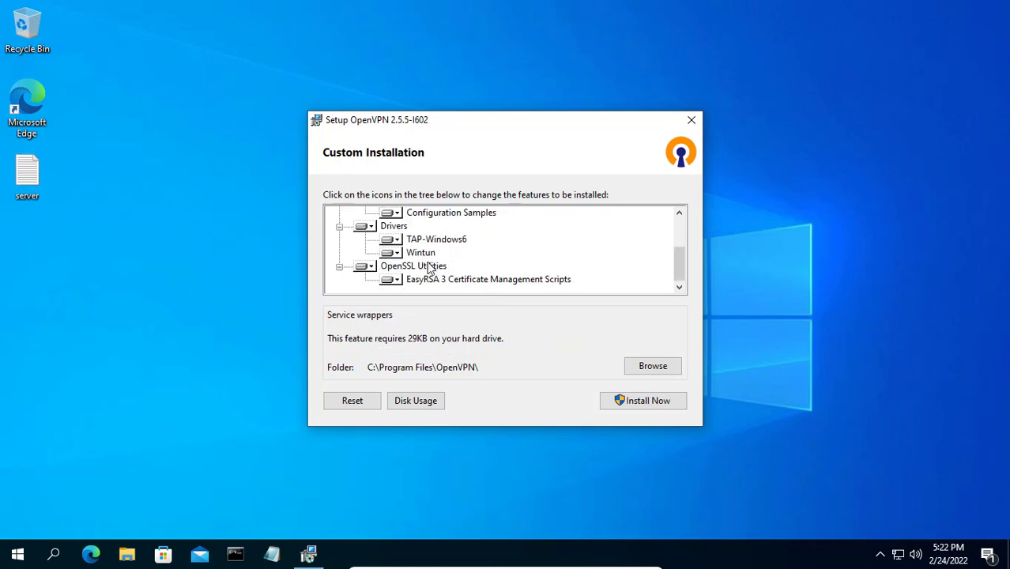
pyautogui.click(427, 267)
# Install OpenVPN with the customized features, approve the elevation request and close the finished setup and its notice
pyautogui.click(636, 403)
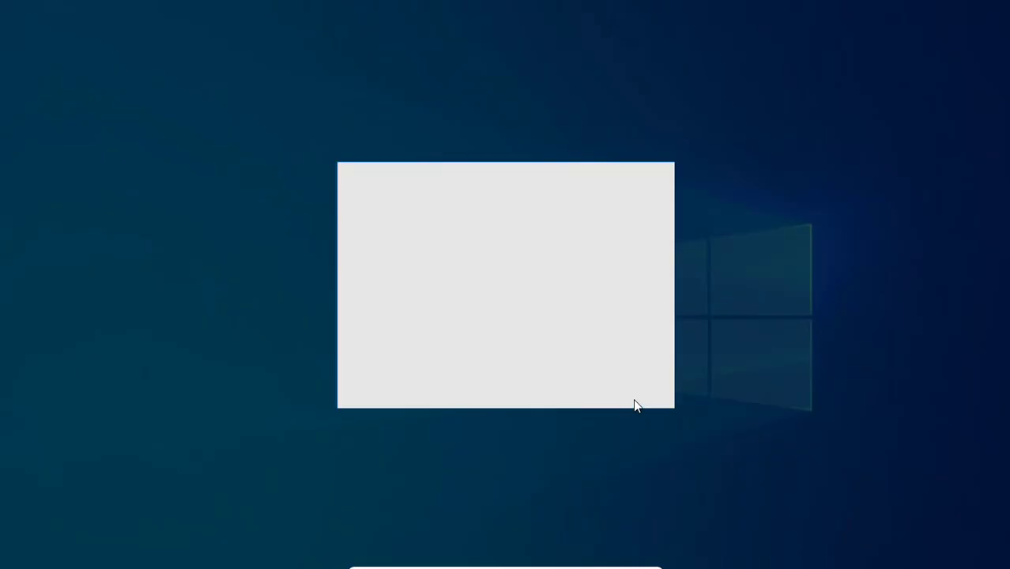
pyautogui.click(473, 382)
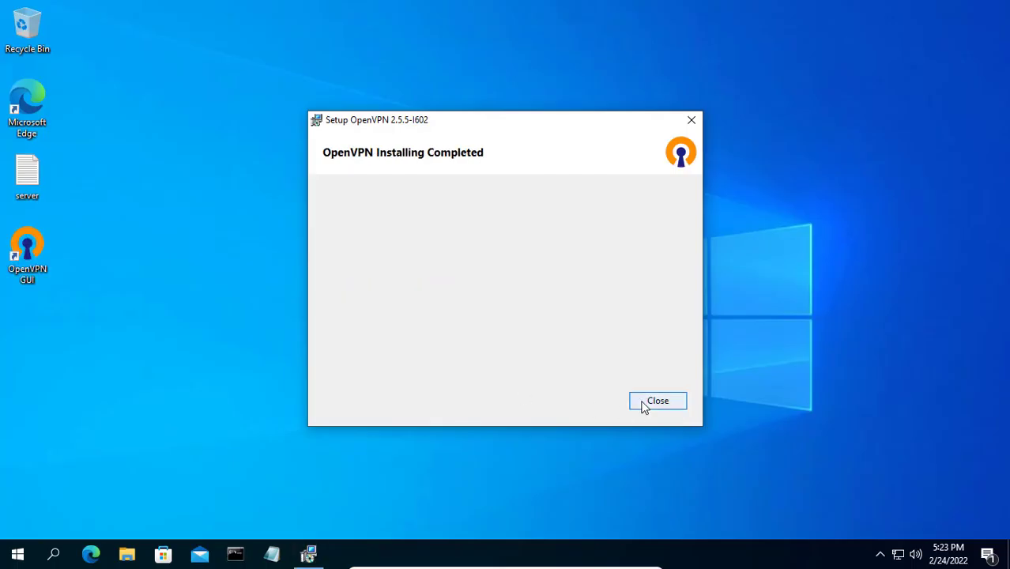
pyautogui.click(658, 401)
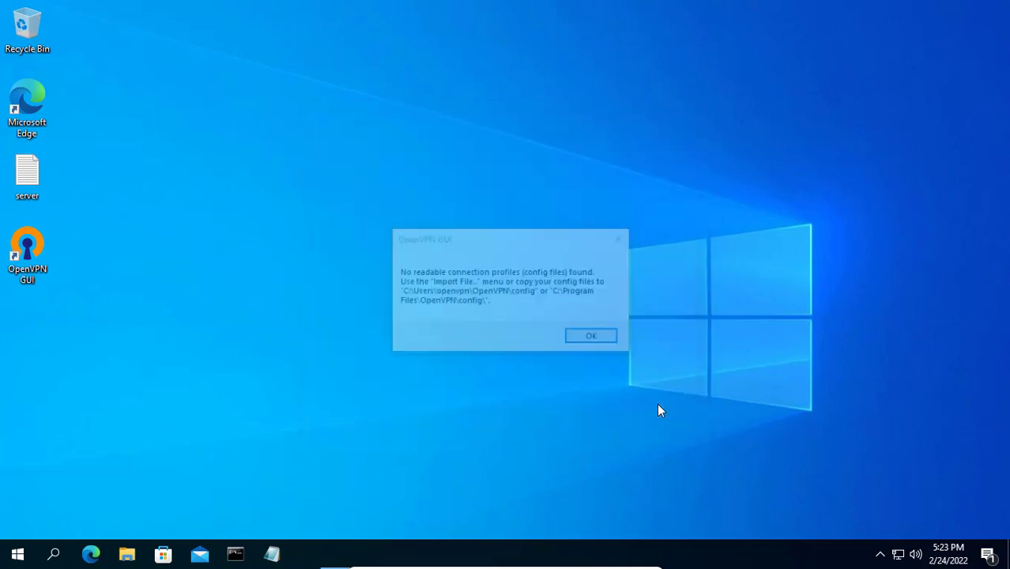
pyautogui.click(599, 339)
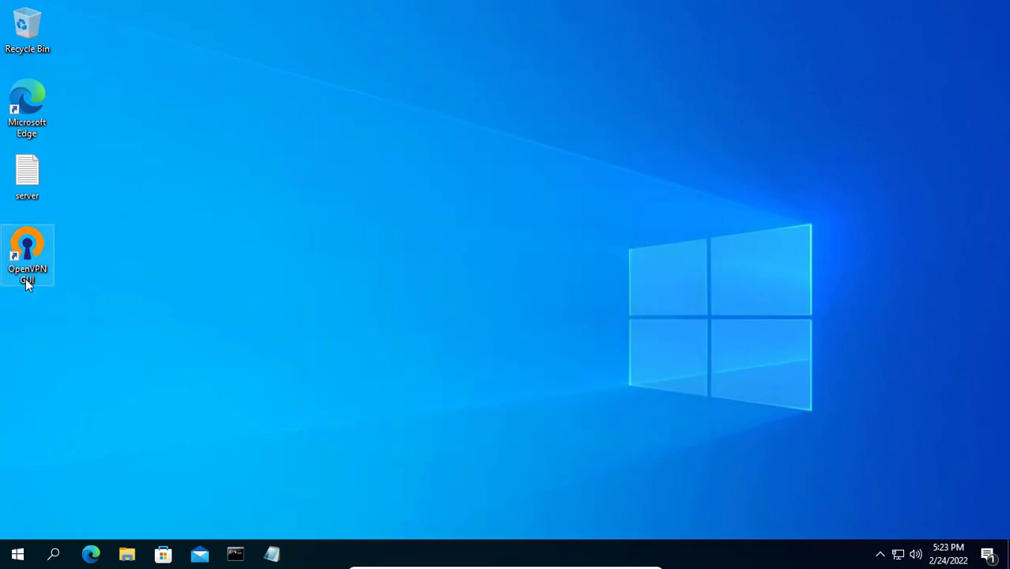
# Open Command Prompt as administrator and approve the elevation request
pyautogui.rightClick(243, 558)
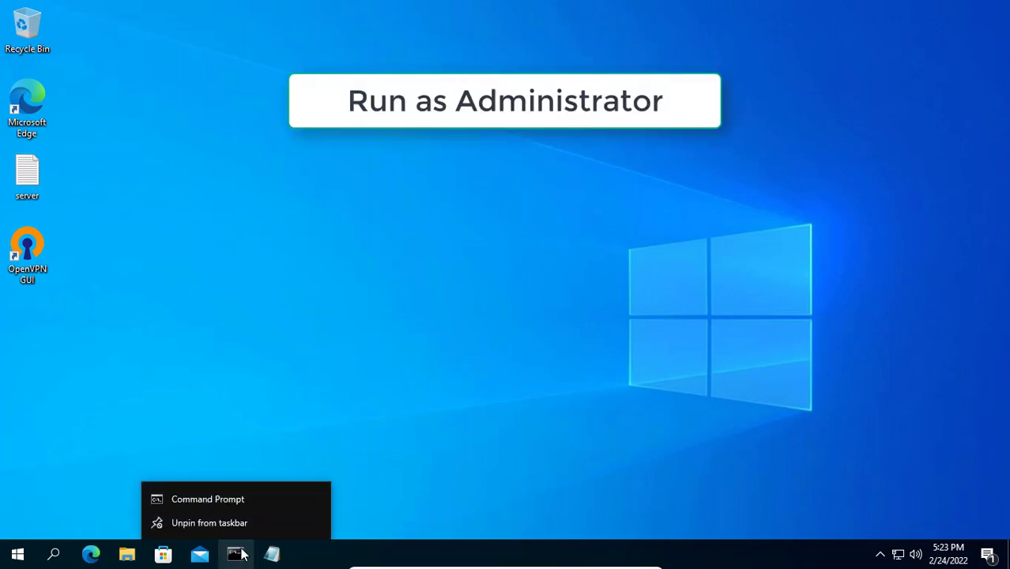
pyautogui.rightClick(241, 501)
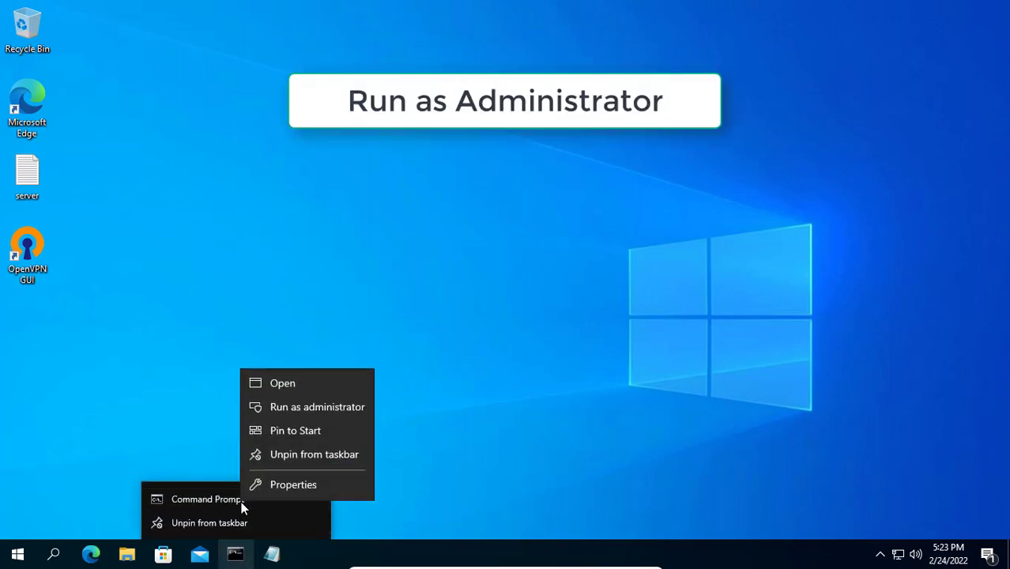
pyautogui.click(332, 406)
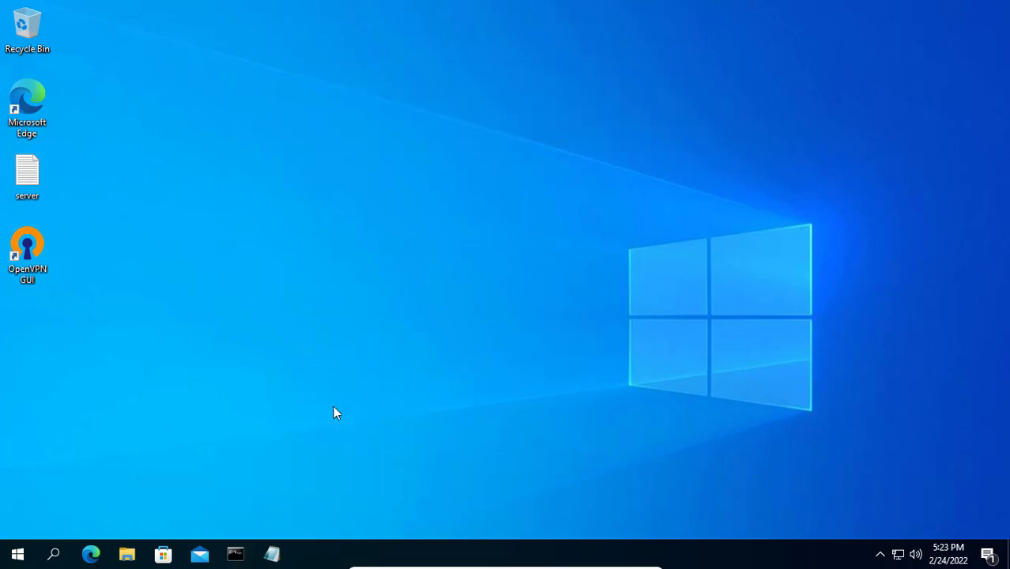
pyautogui.click(411, 378)
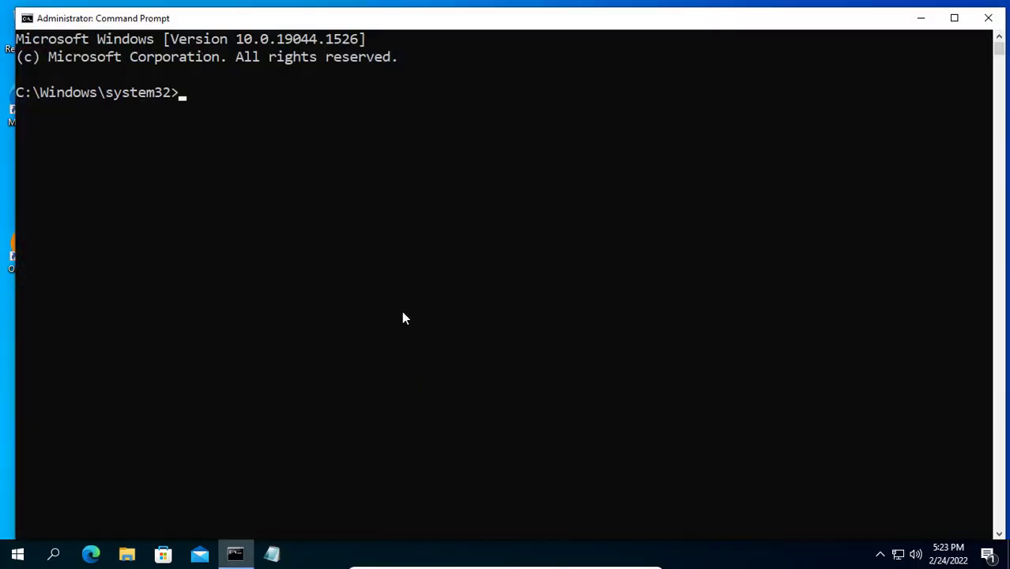
# Open the easy-rsa folder under C:\Program Files\OpenVPN in File Explorer and copy its path
pyautogui.click(921, 17)
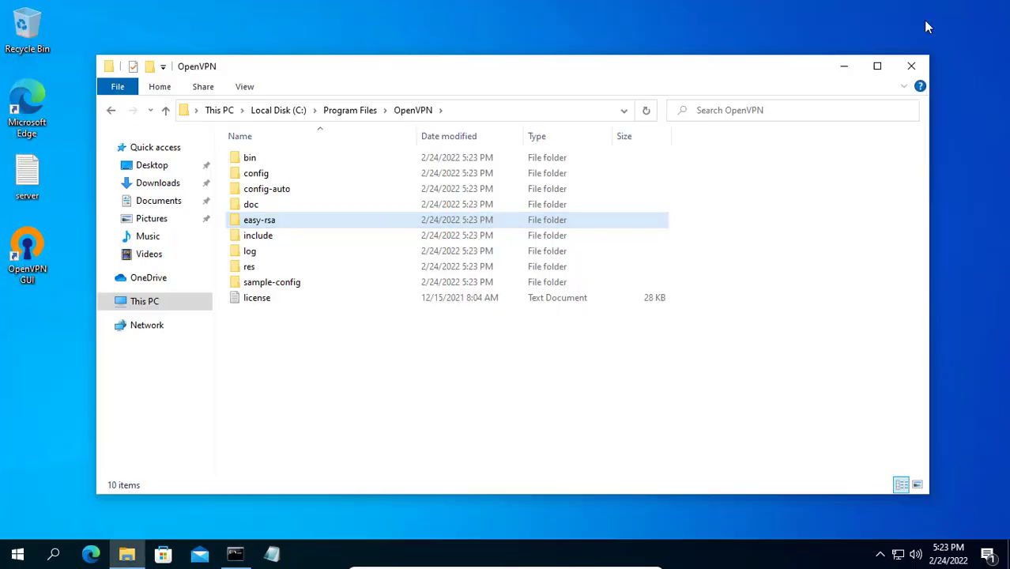
pyautogui.click(272, 223)
pyautogui.doubleClick(275, 226)
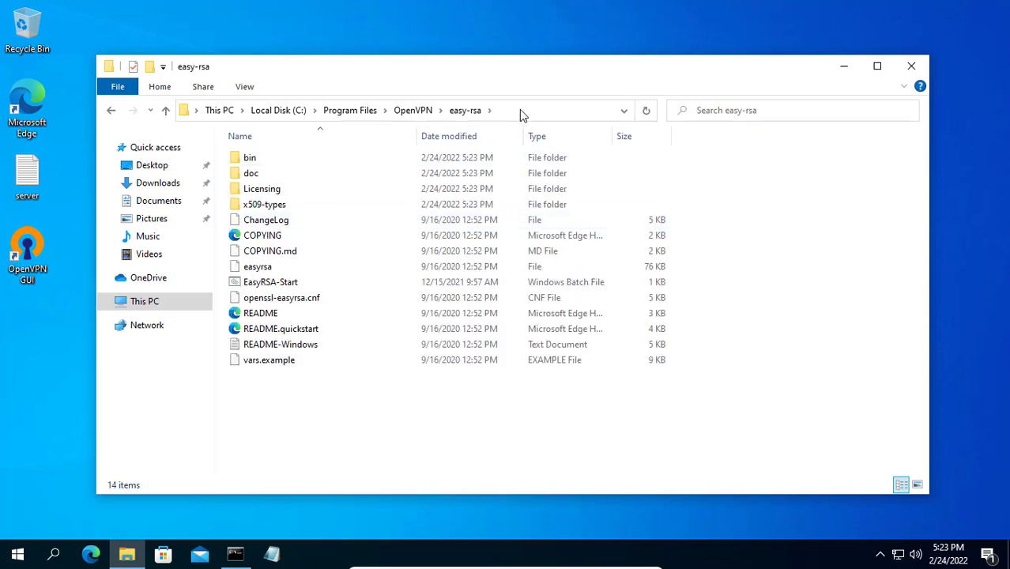
pyautogui.click(495, 111)
pyautogui.rightClick(233, 111)
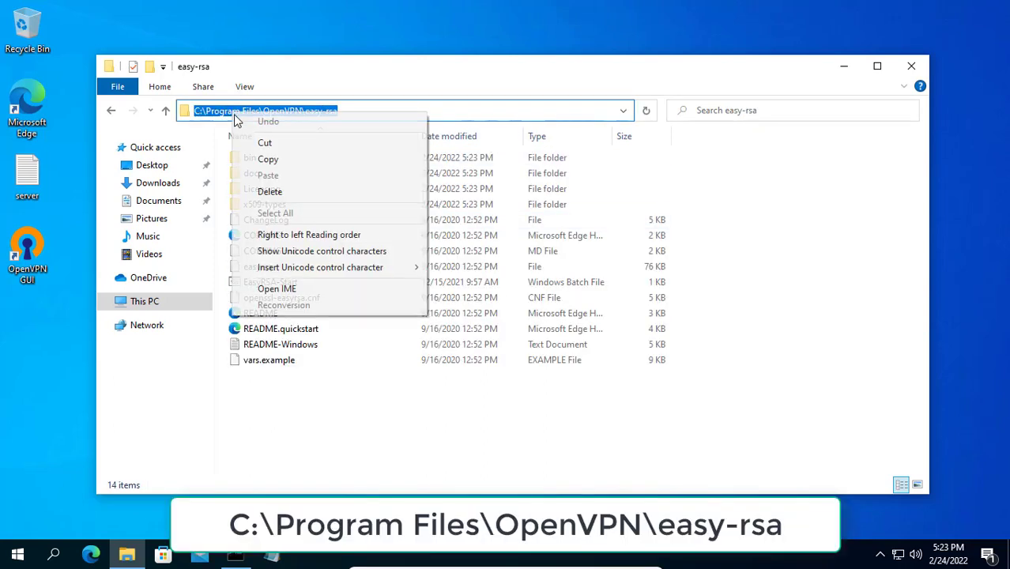
pyautogui.click(289, 161)
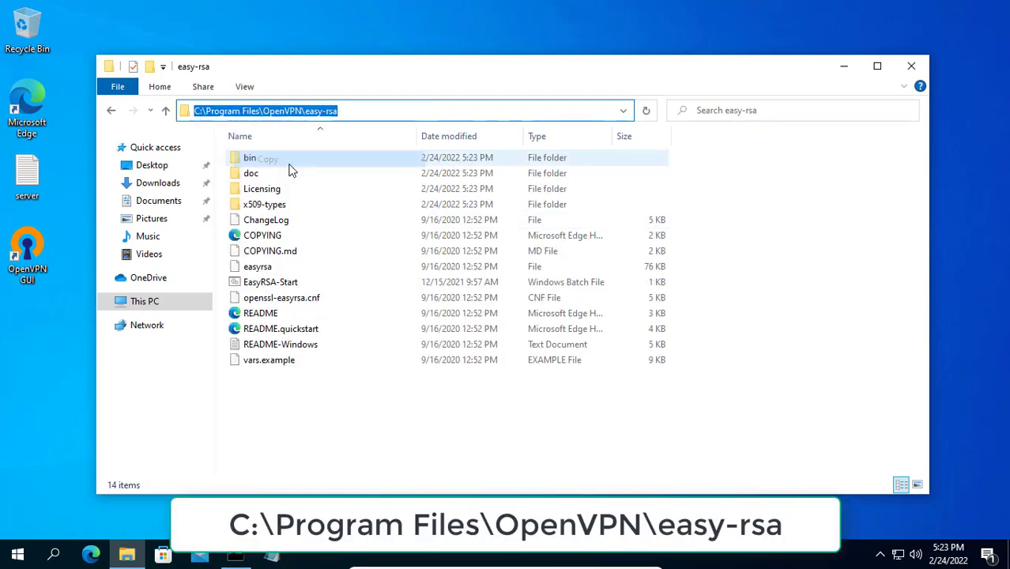
pyautogui.click(846, 72)
# In Command Prompt, change the directory to C:\Program Files\OpenVPN\easy-rsa and list its contents with dir
pyautogui.click(235, 553)
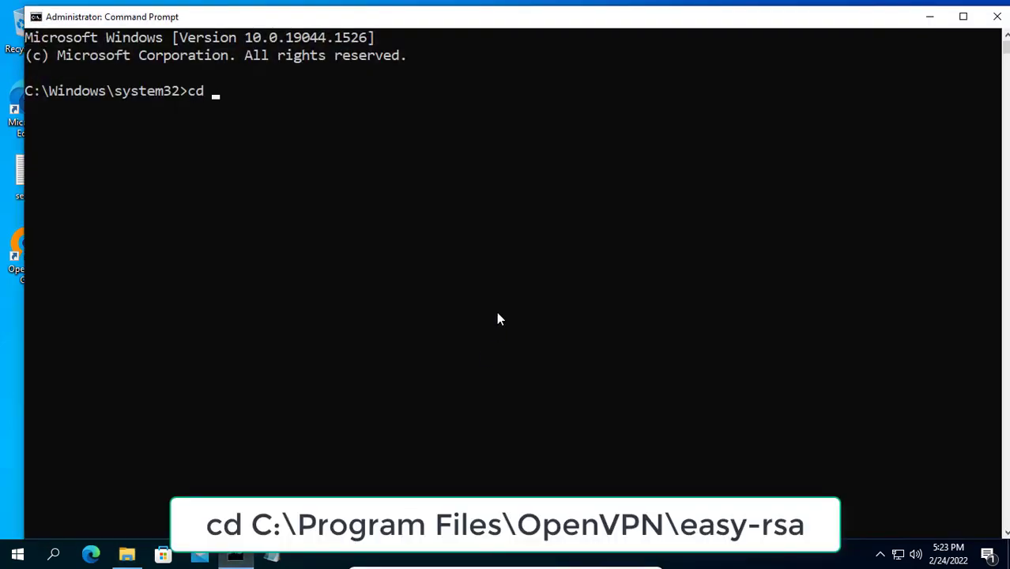
pyautogui.write('cd')
pyautogui.hotkey('ctrl', 'v')
pyautogui.press('Return')
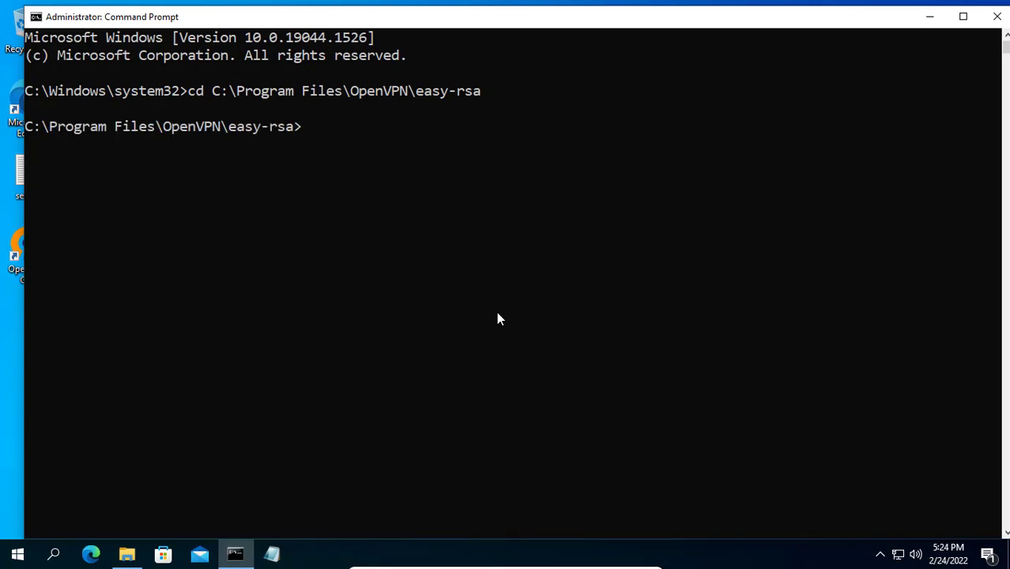
pyautogui.write('dir')
pyautogui.press('Return')
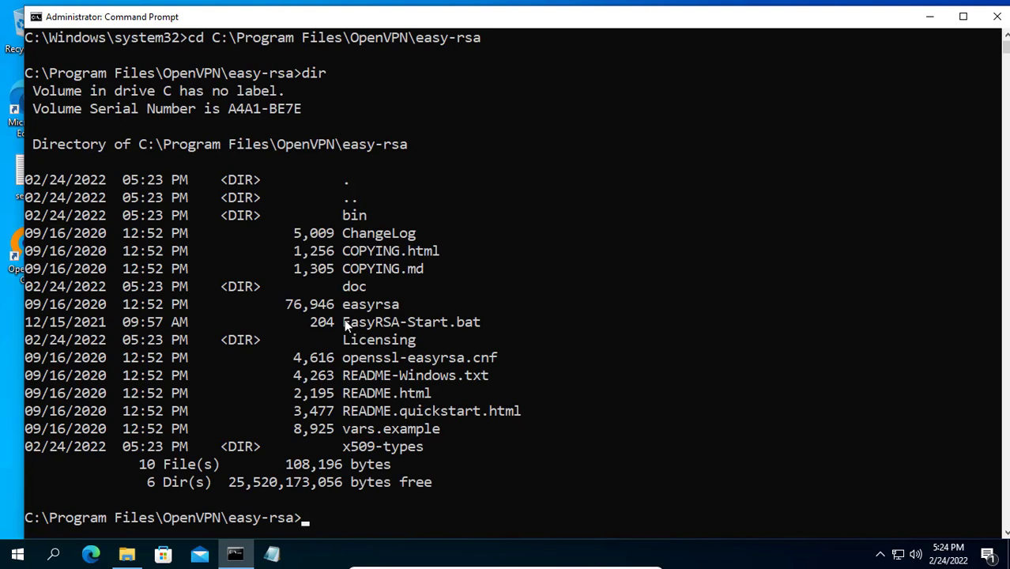
# Copy the file name EasyRSA-Start.bat from the directory listing and run it to start the EasyRSA shell
pyautogui.moveTo(344, 321); pyautogui.dragTo(485, 321)
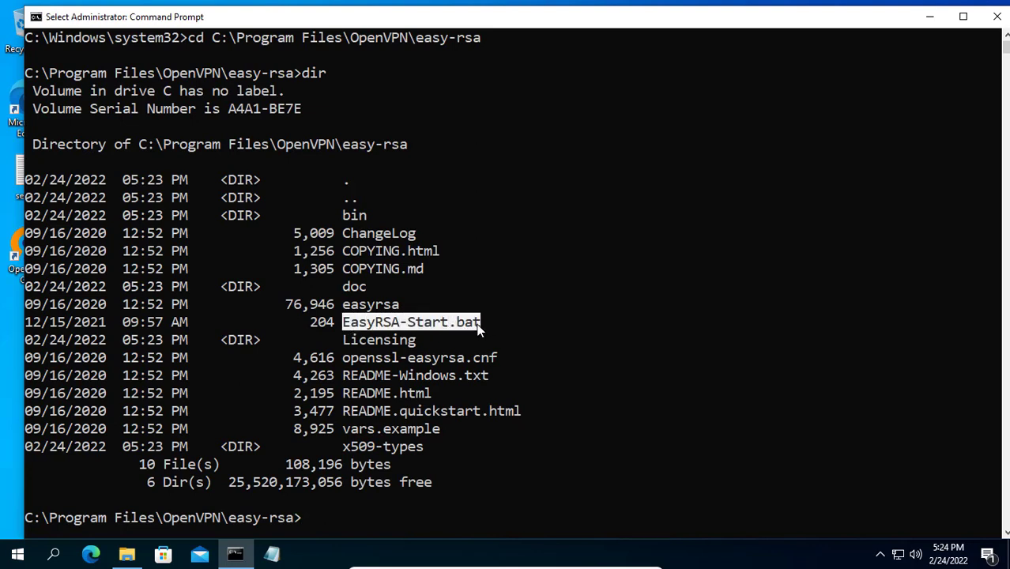
pyautogui.rightClick(476, 324)
pyautogui.moveTo(527, 23); pyautogui.dragTo(530, 17)
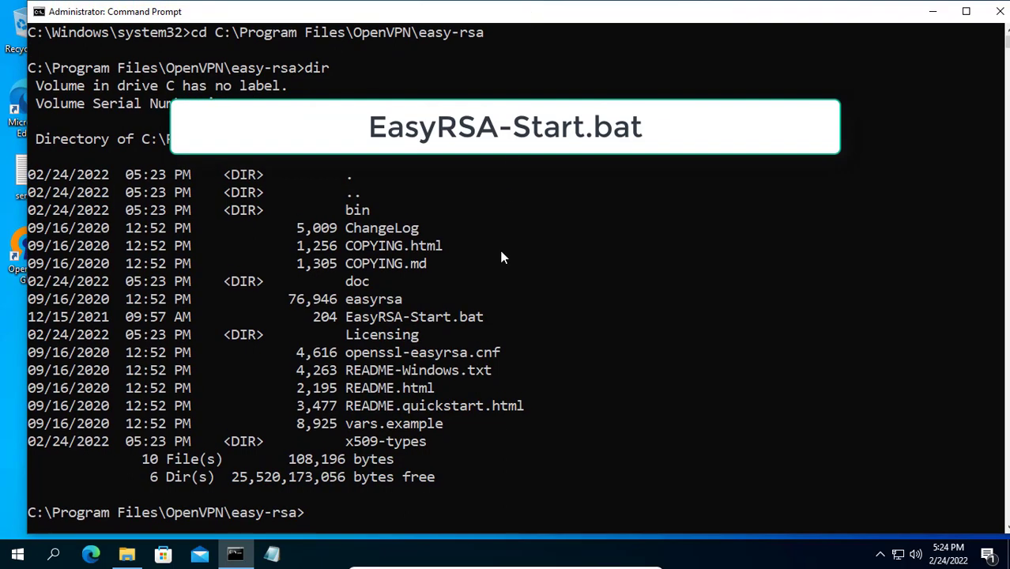
pyautogui.rightClick(500, 257)
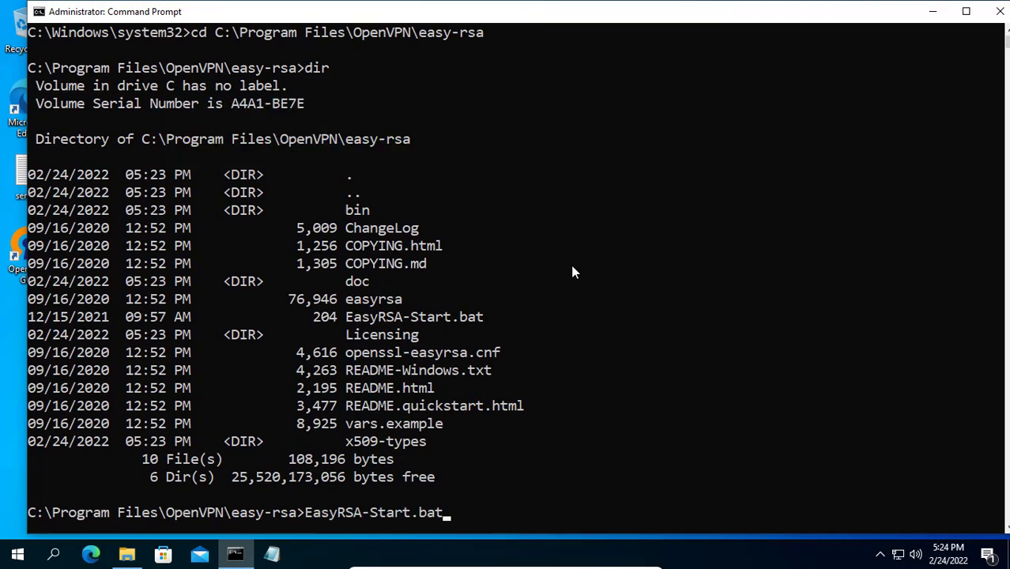
pyautogui.press('Return')
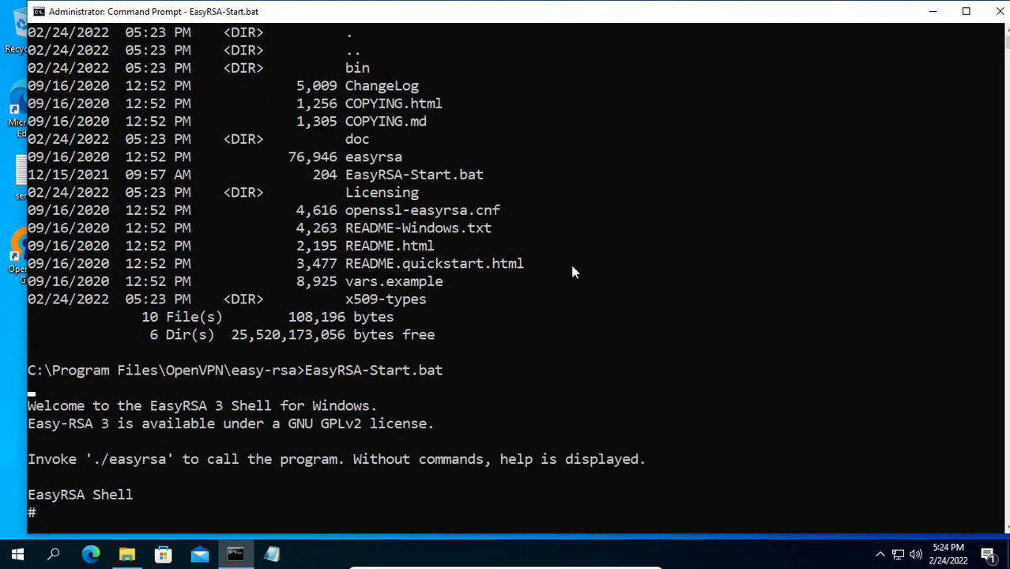
# Initialize a new PKI directory with the command ./easyrsa init-pki
pyautogui.write('./easyrsa')
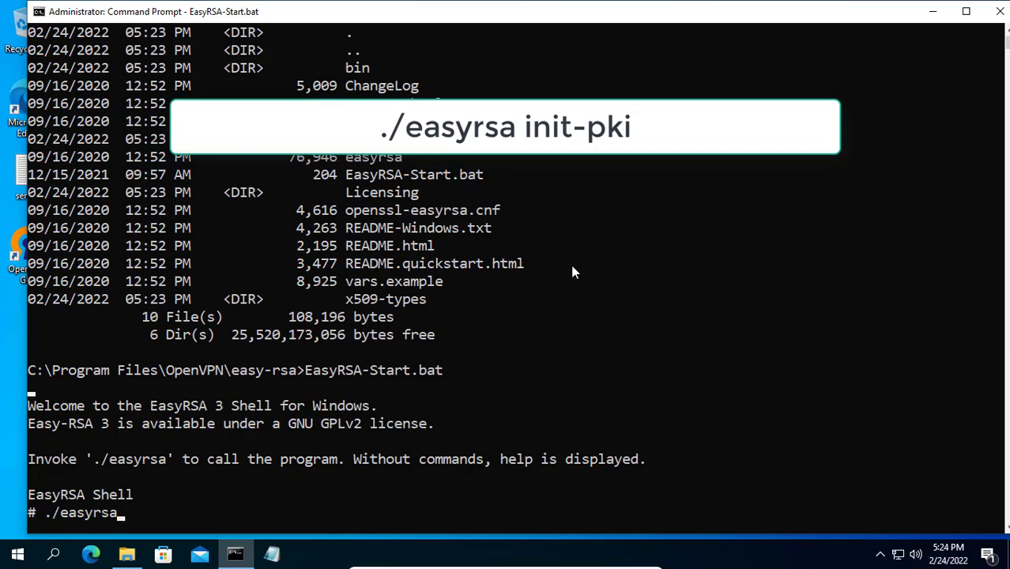
pyautogui.write(' init')
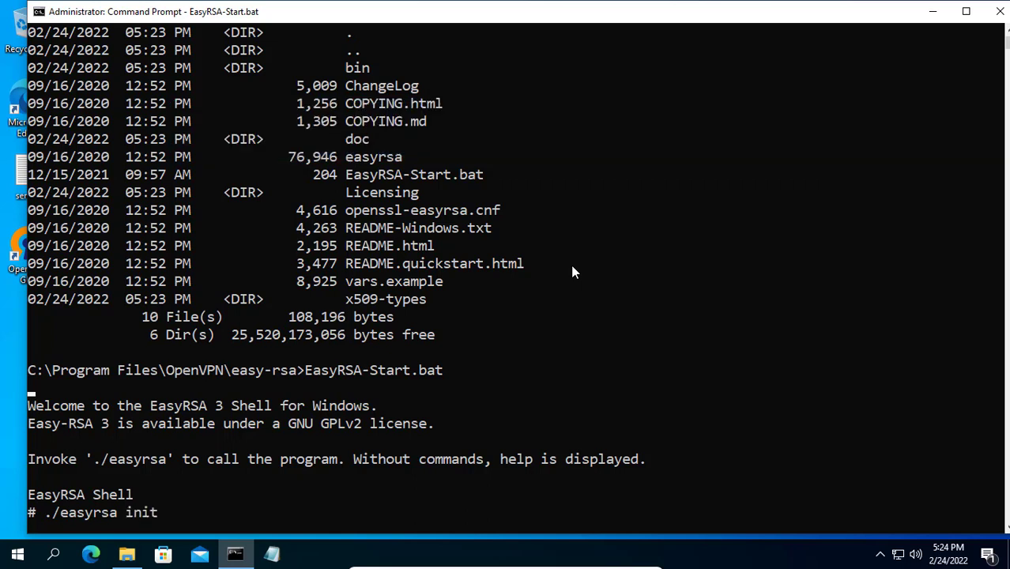
pyautogui.write('-pki')
pyautogui.press('Return')
# Build the certificate authority with ./easyrsa build-ca nopass, using netvn as the Common Name
pyautogui.write('./easyrsa ')
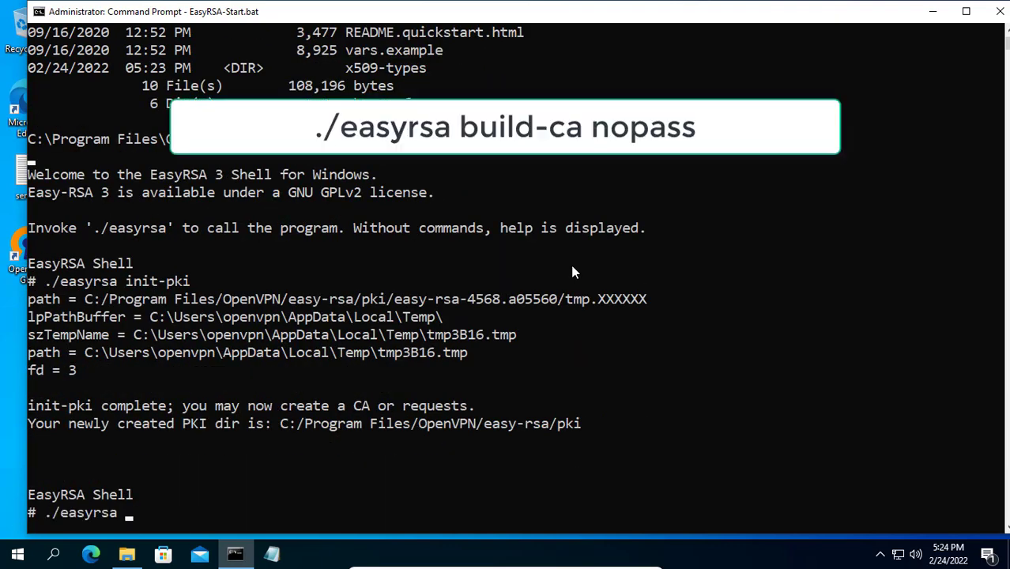
pyautogui.write('build-ca n')
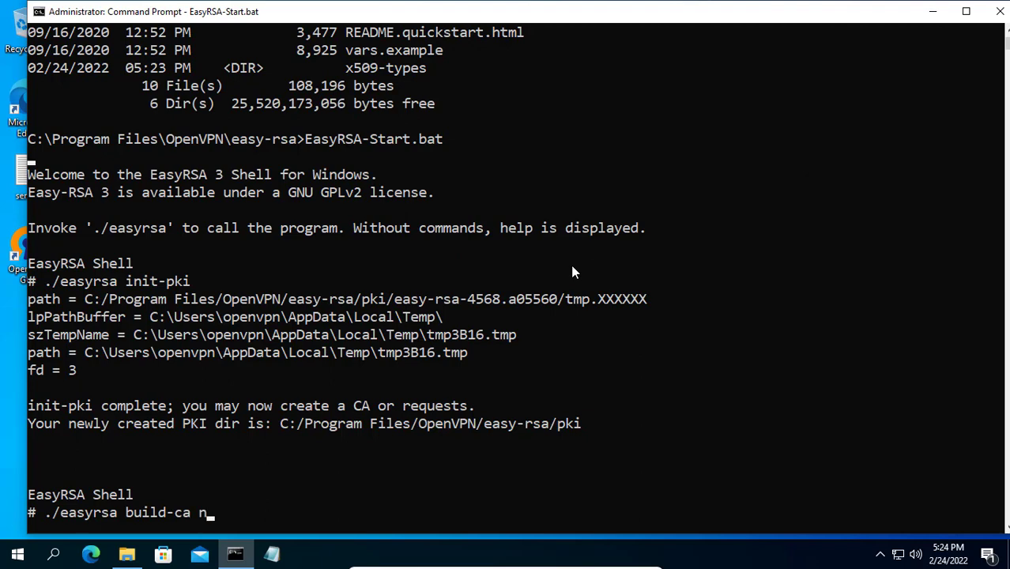
pyautogui.write('opass')
pyautogui.press('Return')
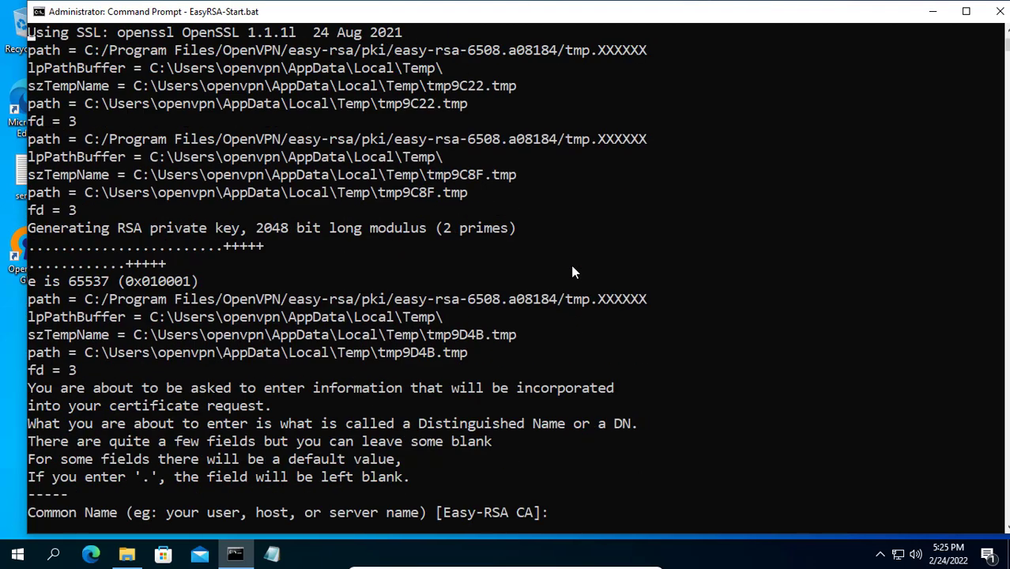
pyautogui.write('netvn')
pyautogui.press('Return')
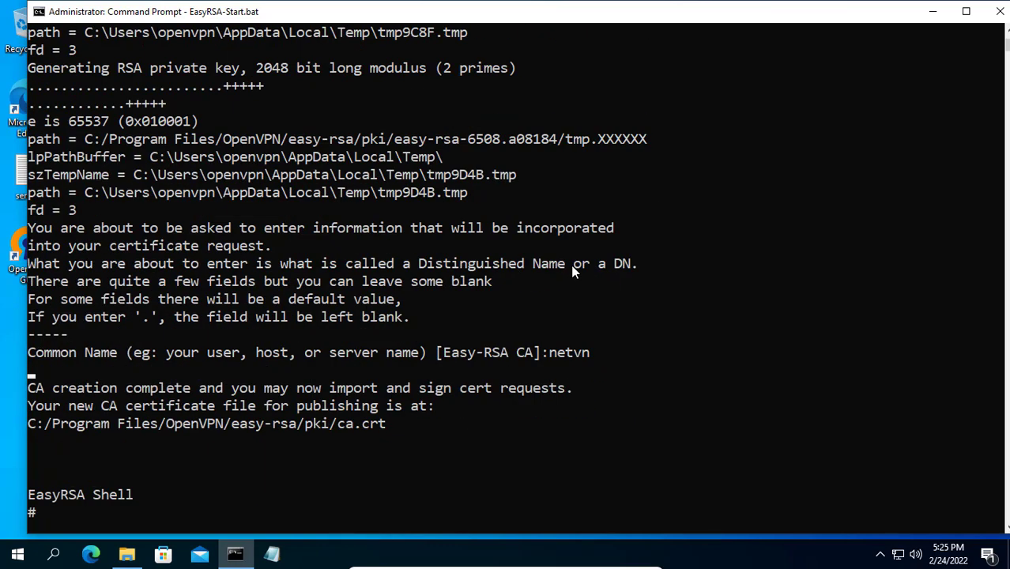
# Check the ca security certificate in the pki folder of easy-rsa in File Explorer
pyautogui.click(136, 556)
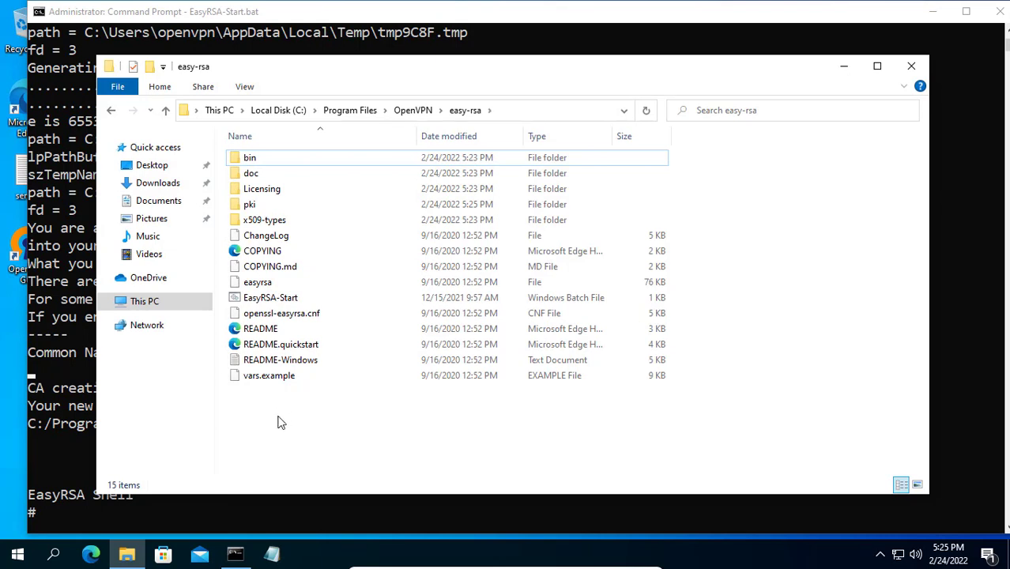
pyautogui.doubleClick(261, 204)
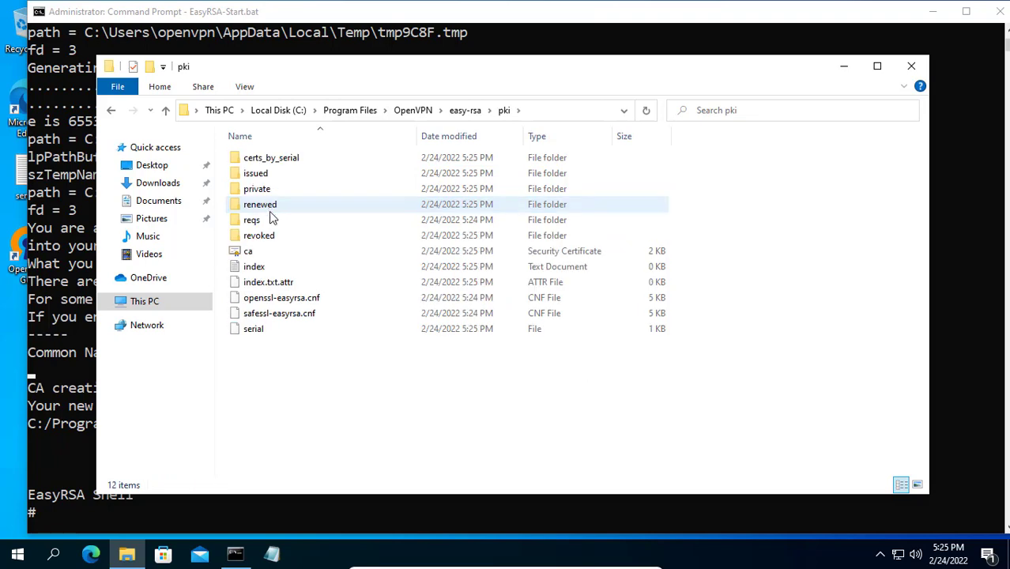
pyautogui.click(260, 250)
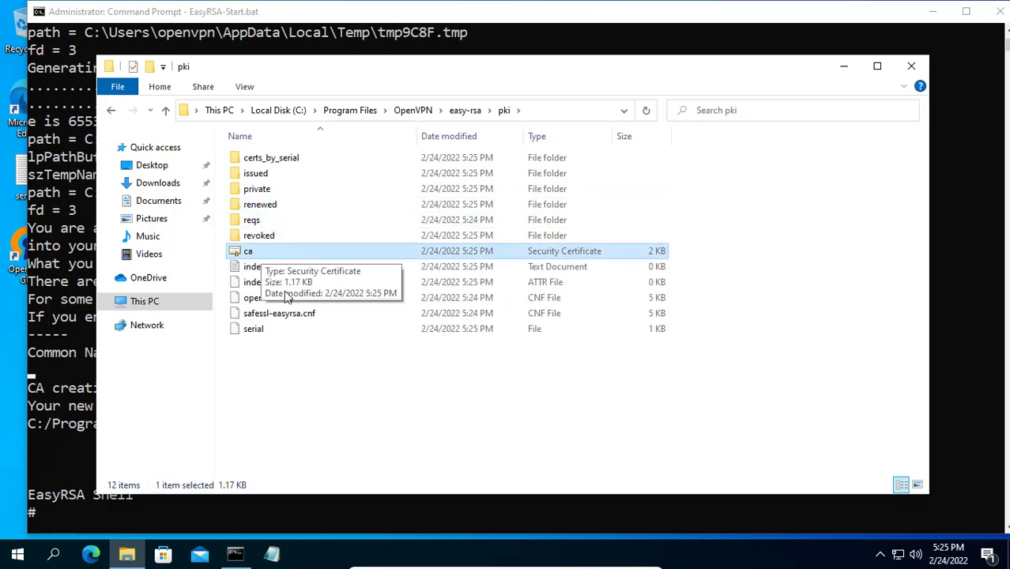
pyautogui.click(464, 111)
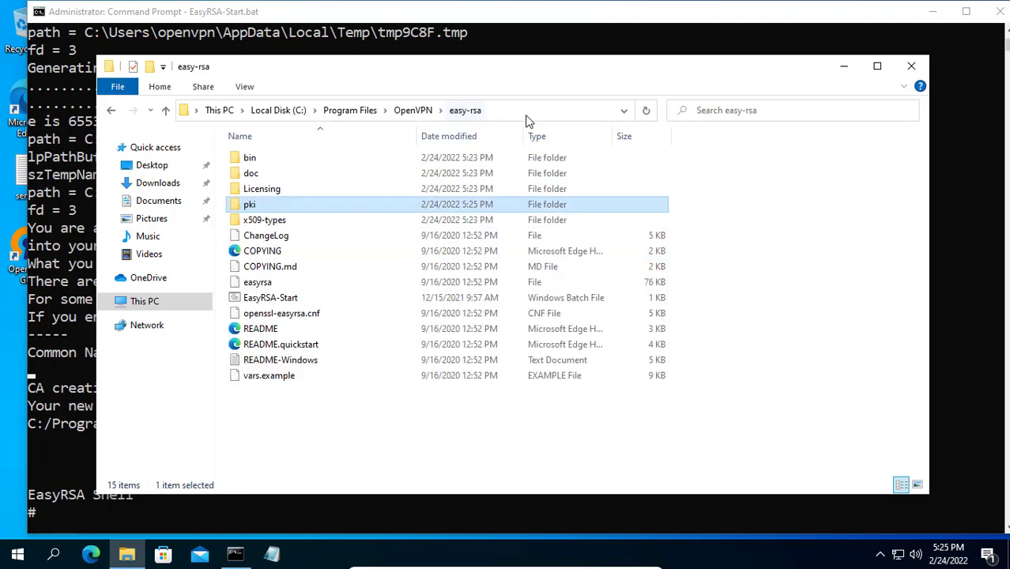
pyautogui.click(844, 68)
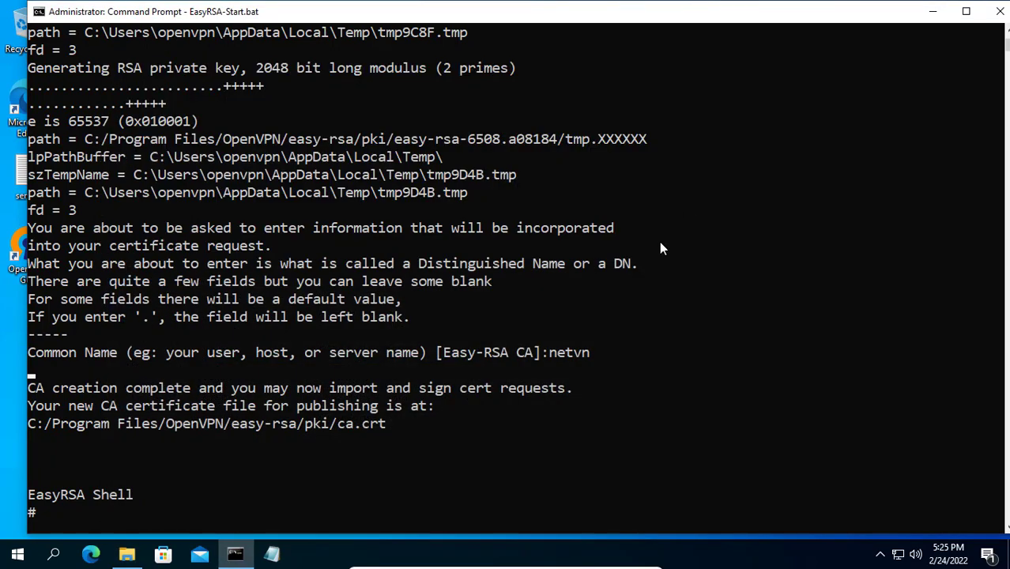
# Generate the server certificate and key in the EasyRSA shell with ./easyrsa build-server-full server nopass
pyautogui.write('./easyrsa build-ca nopass')
pyautogui.press('BackSpace')
pyautogui.press('BackSpace')
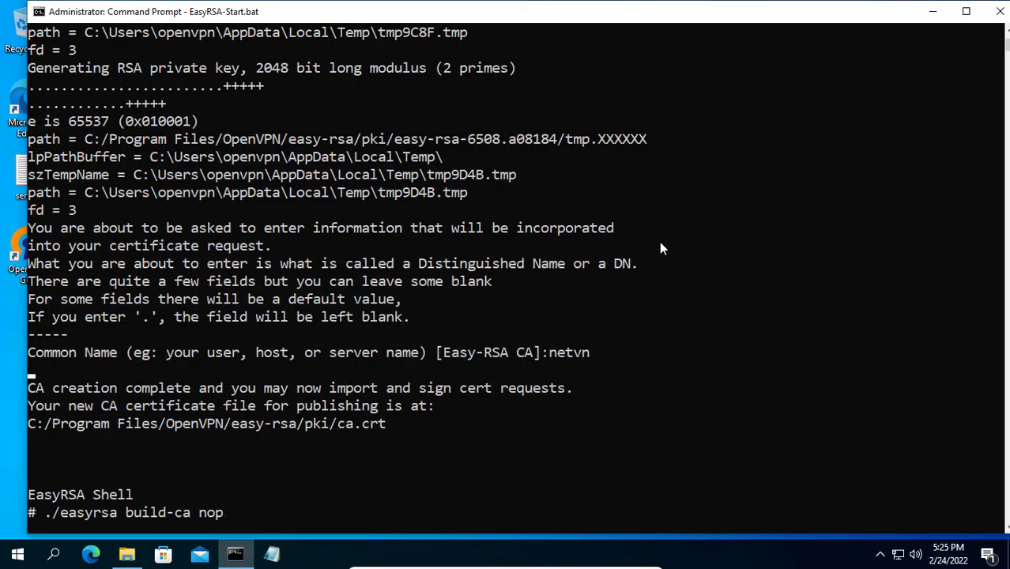
pyautogui.press('BackSpace')
pyautogui.press('BackSpace')
pyautogui.press('BackSpace')
pyautogui.press('BackSpace')
pyautogui.write('server-full serv')
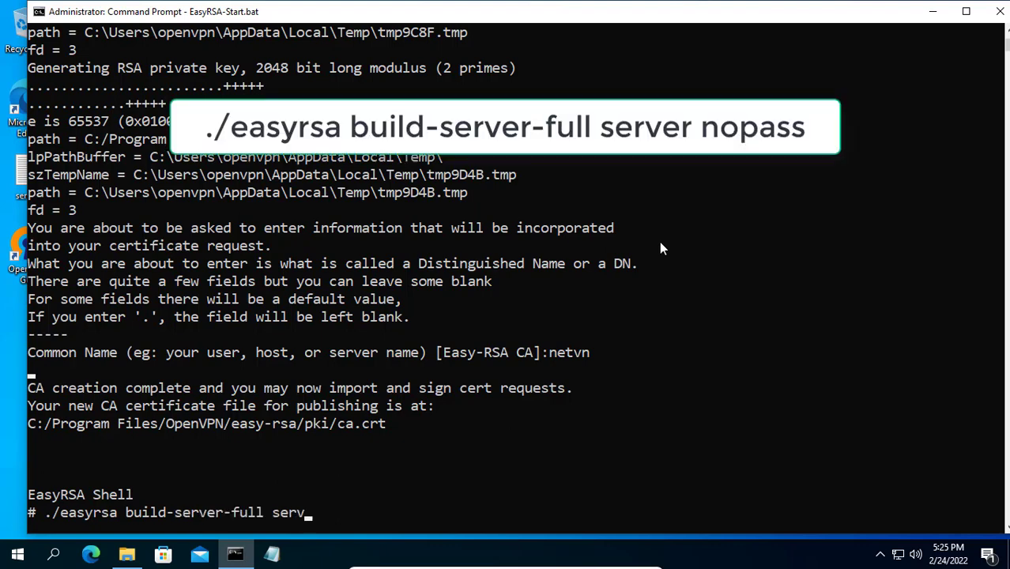
pyautogui.write('er nopass')
pyautogui.press('Return')
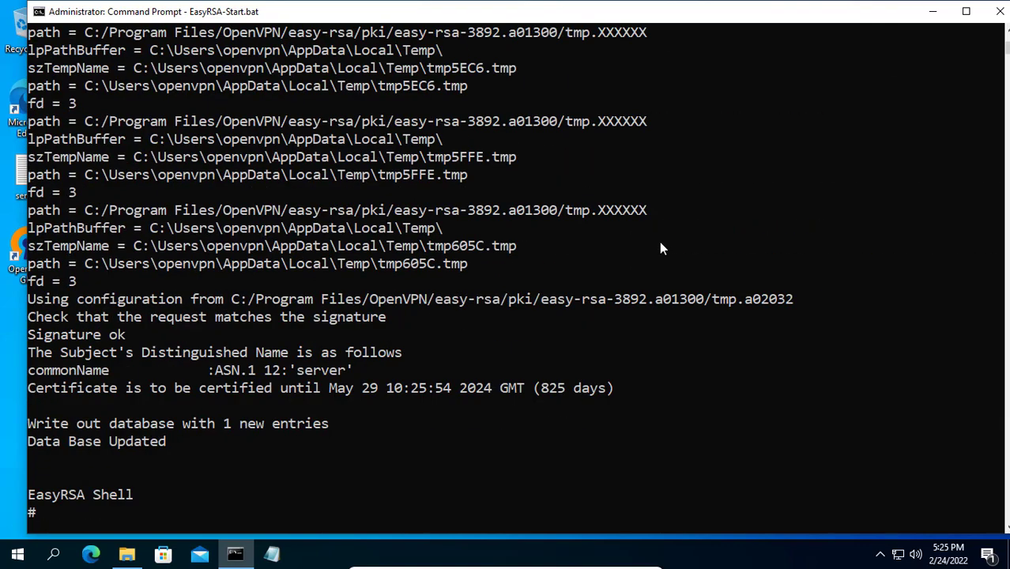
# Inspect the server certificate in pki's issued folder and the key files in its private folder
pyautogui.click(127, 554)
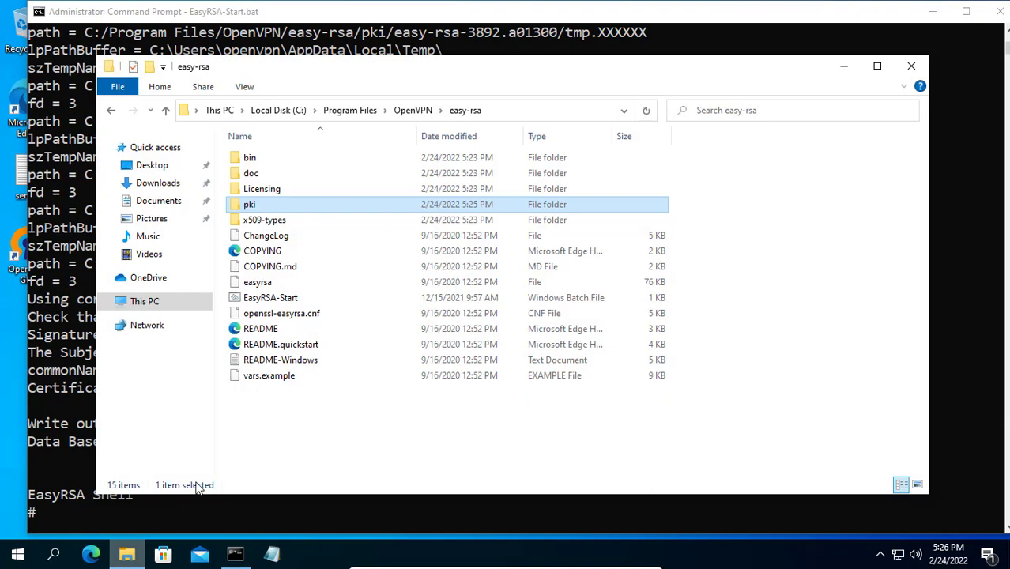
pyautogui.click(277, 447)
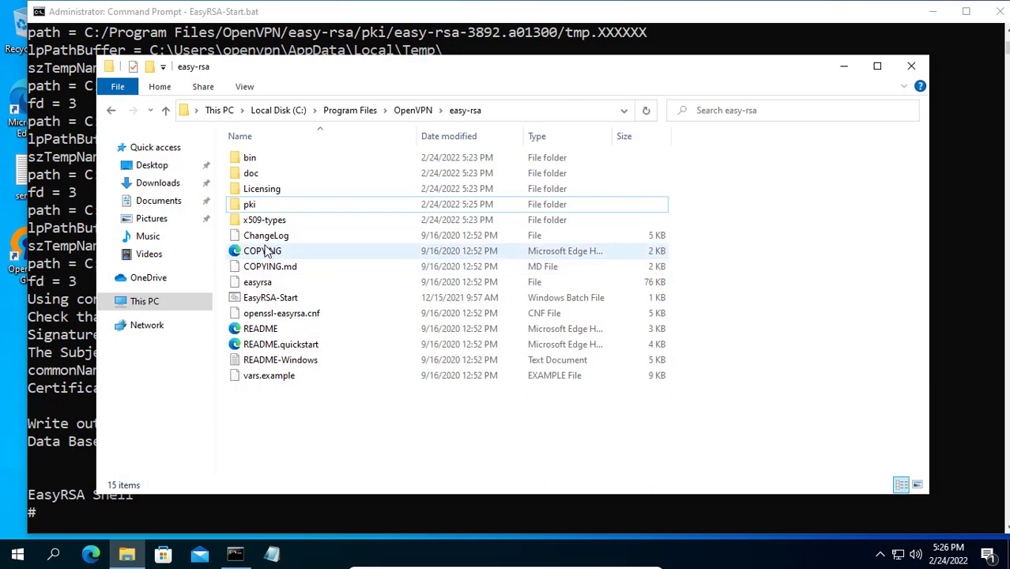
pyautogui.doubleClick(255, 204)
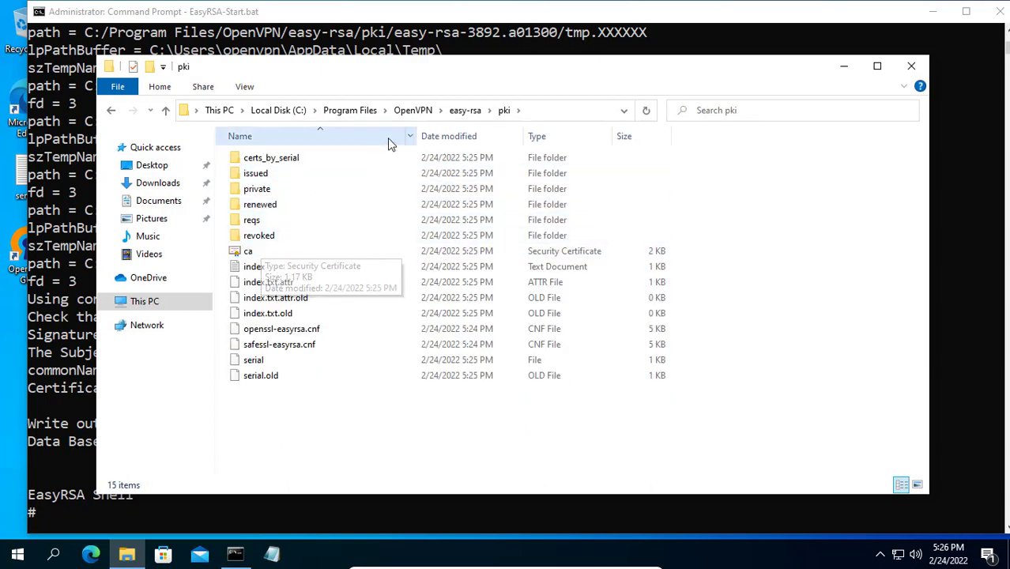
pyautogui.click(466, 110)
pyautogui.doubleClick(294, 203)
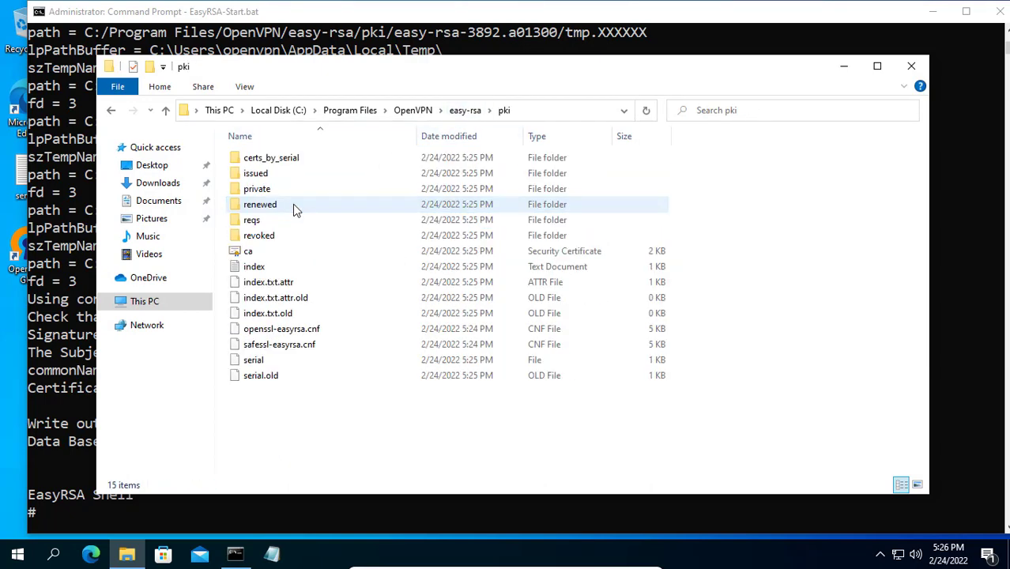
pyautogui.doubleClick(280, 175)
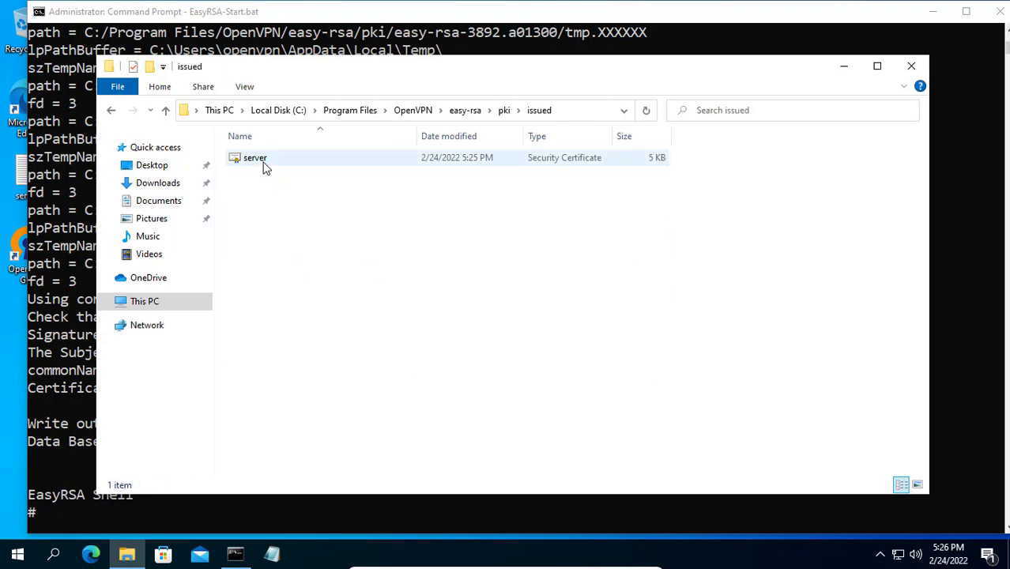
pyautogui.click(264, 163)
pyautogui.click(504, 110)
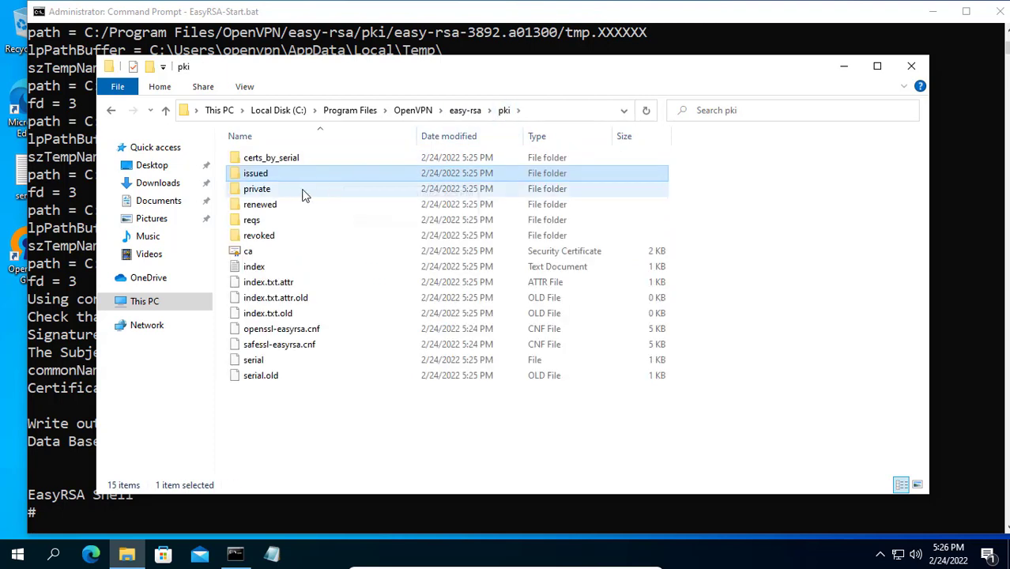
pyautogui.doubleClick(294, 189)
pyautogui.click(269, 174)
pyautogui.click(272, 160)
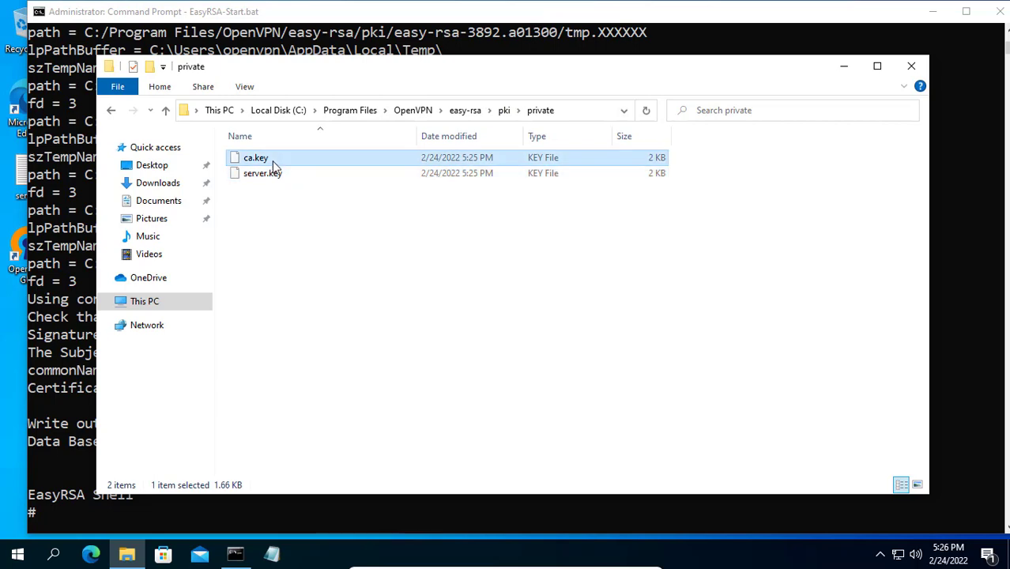
pyautogui.click(474, 113)
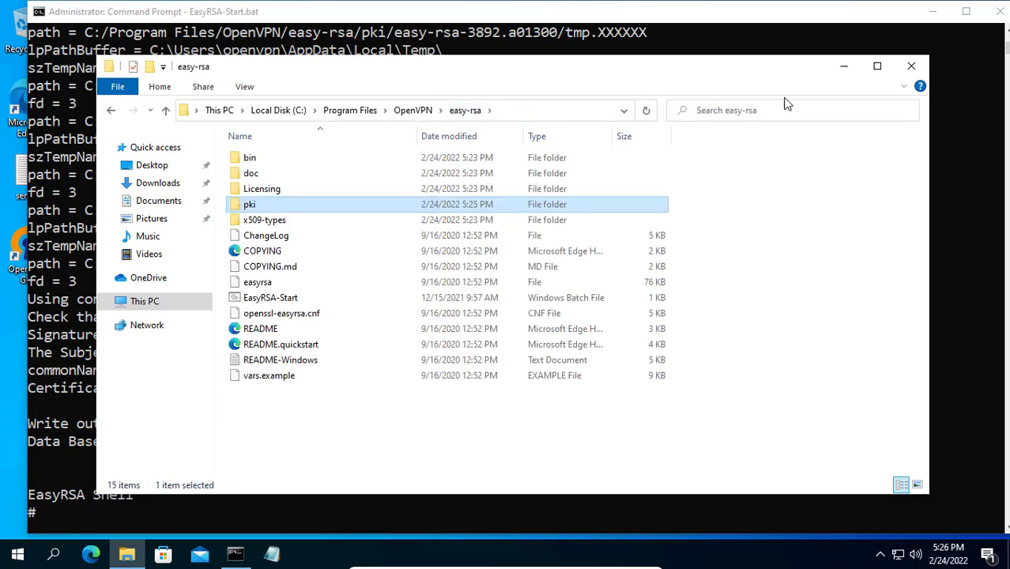
pyautogui.click(844, 66)
# Generate the Diffie-Hellman parameters in the EasyRSA shell with ./easyrsa gen-dh
pyautogui.write('./easyrsa gen-dh')
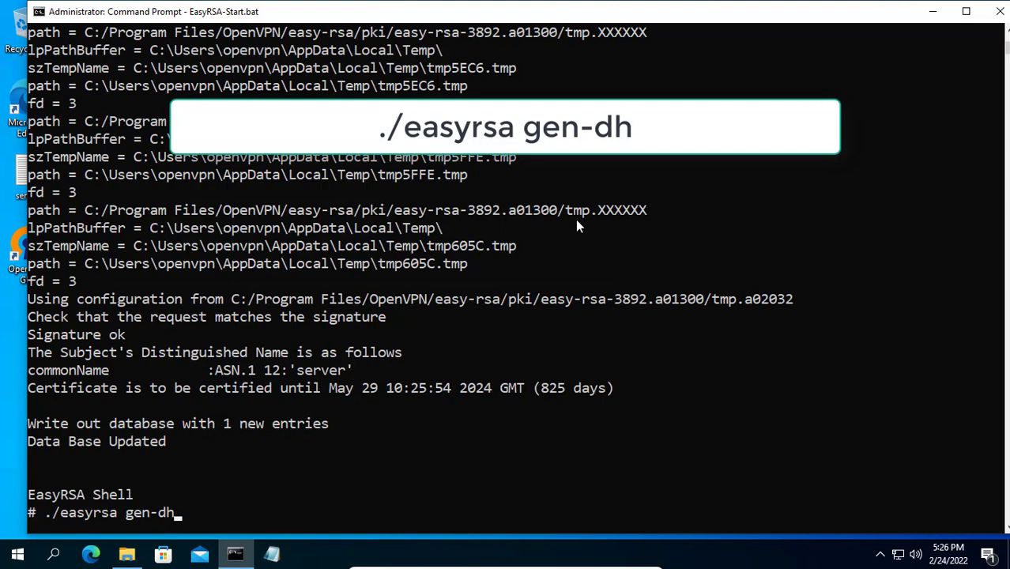
pyautogui.press('Return')
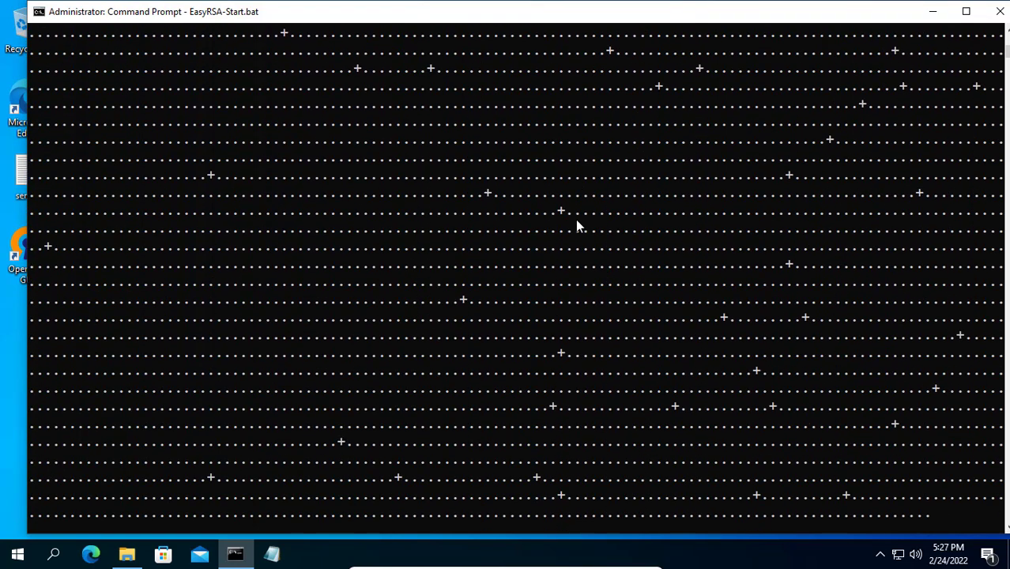
pyautogui.click(648, 428)
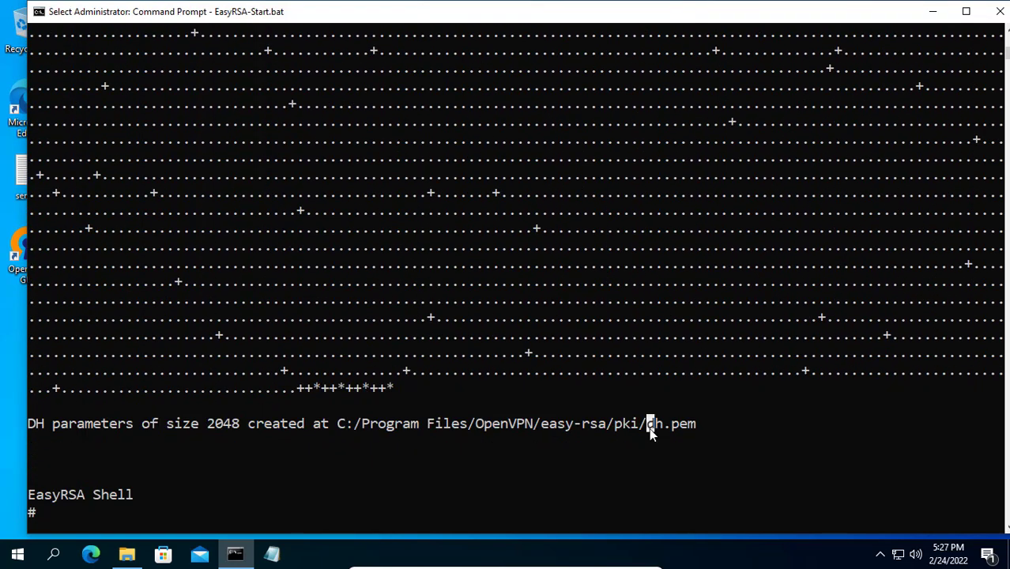
# Check the ca certificate and the dh.pem file in the pki folder in File Explorer
pyautogui.click(126, 557)
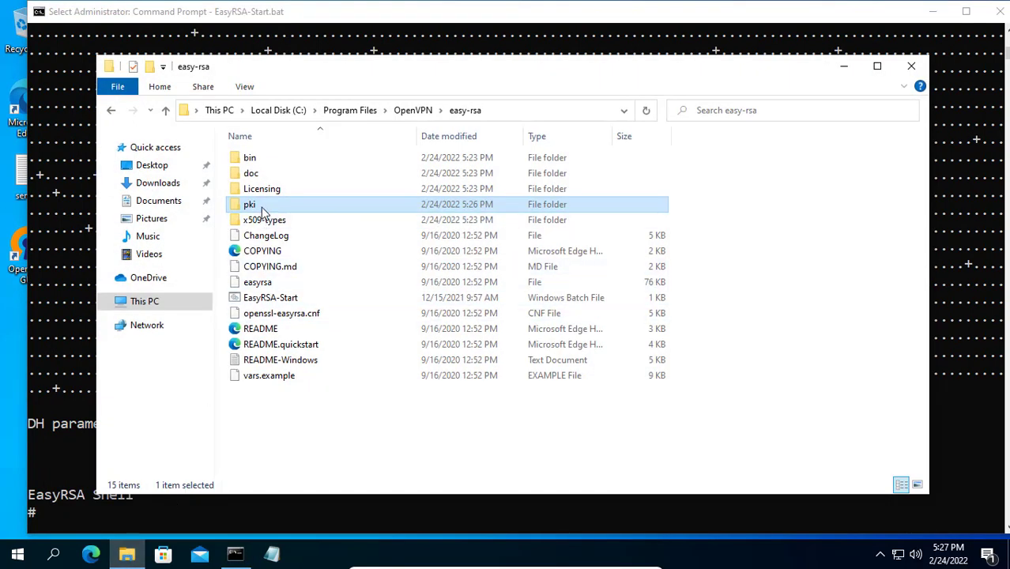
pyautogui.doubleClick(252, 199)
pyautogui.click(265, 266)
pyautogui.click(257, 250)
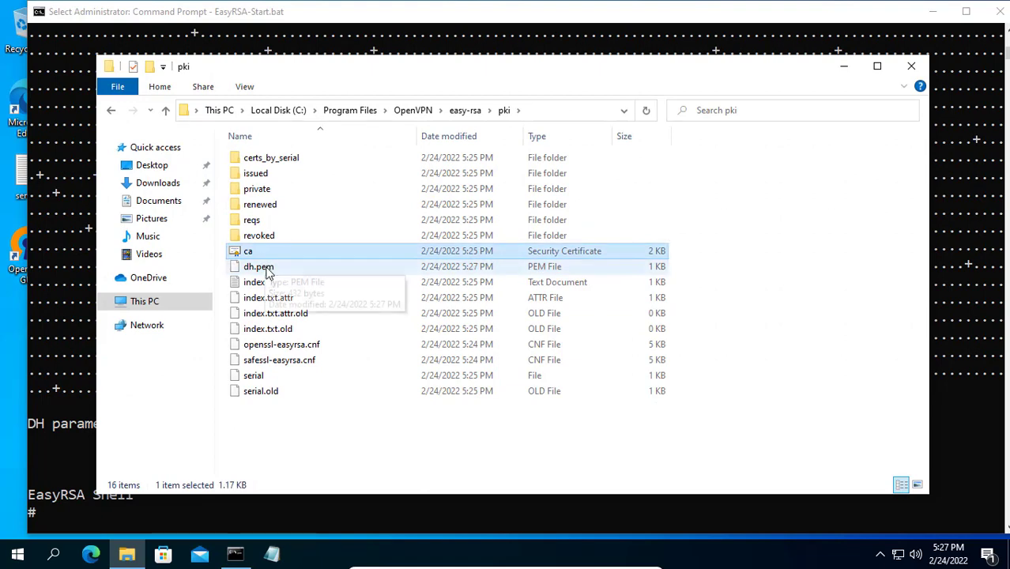
pyautogui.click(273, 268)
# Create a folder named server on the desktop and open it side by side with the pki folder
pyautogui.press('super+d')
pyautogui.rightClick(242, 261)
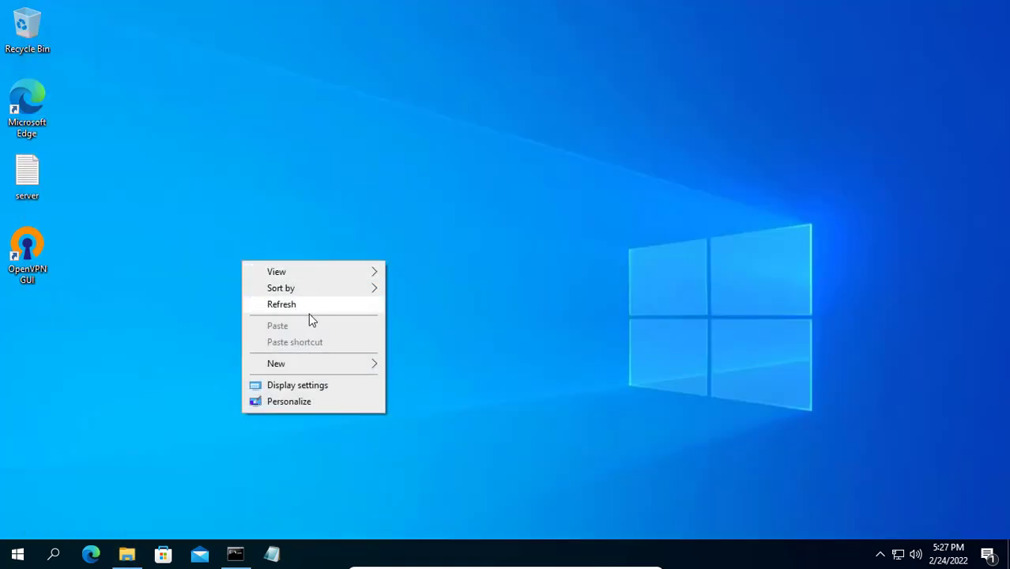
pyautogui.moveTo(322, 369)
pyautogui.click(411, 362)
pyautogui.write('se')
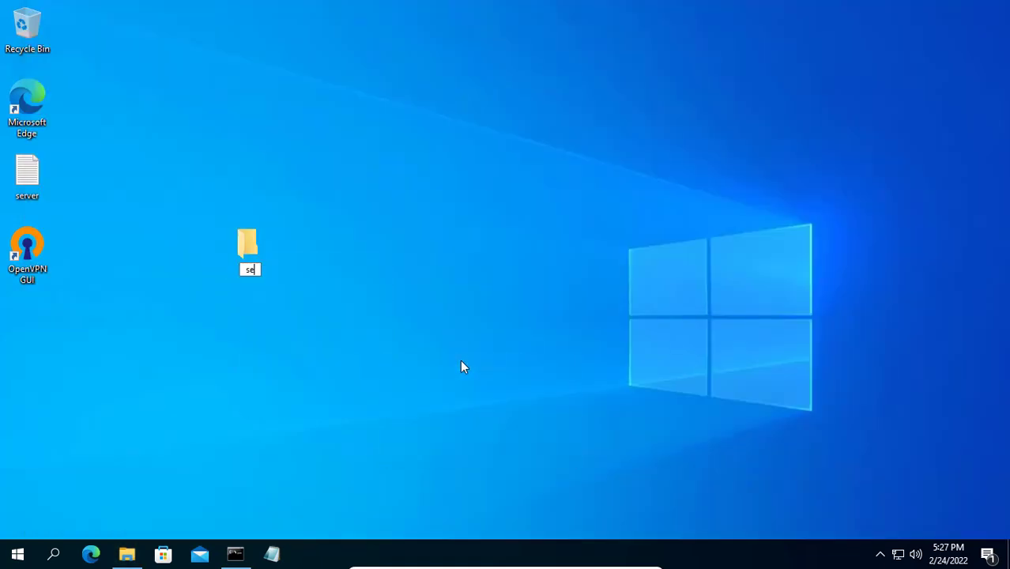
pyautogui.write('rver')
pyautogui.press('Return')
pyautogui.press('Return')
pyautogui.press('super+Left')
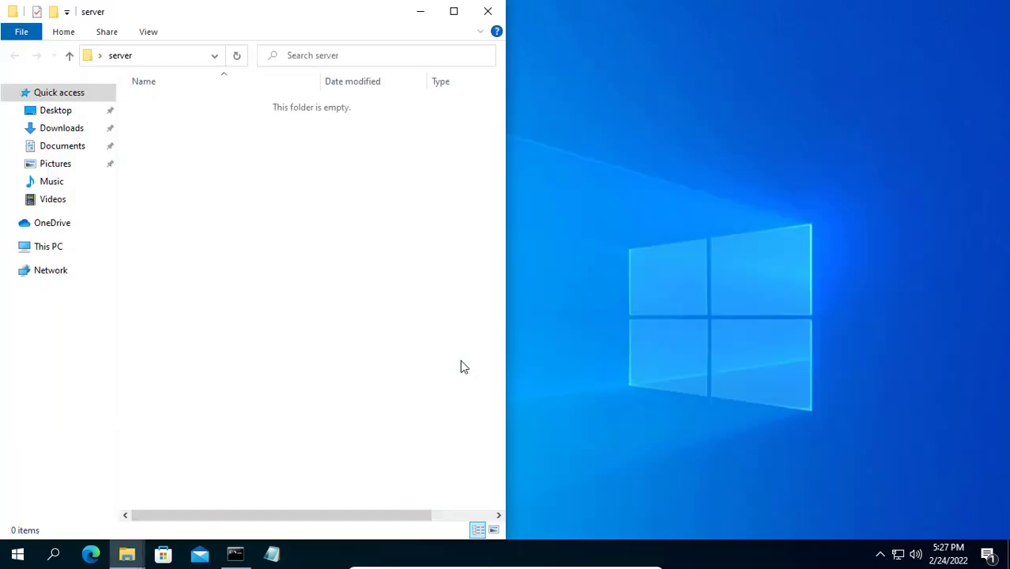
pyautogui.click(602, 381)
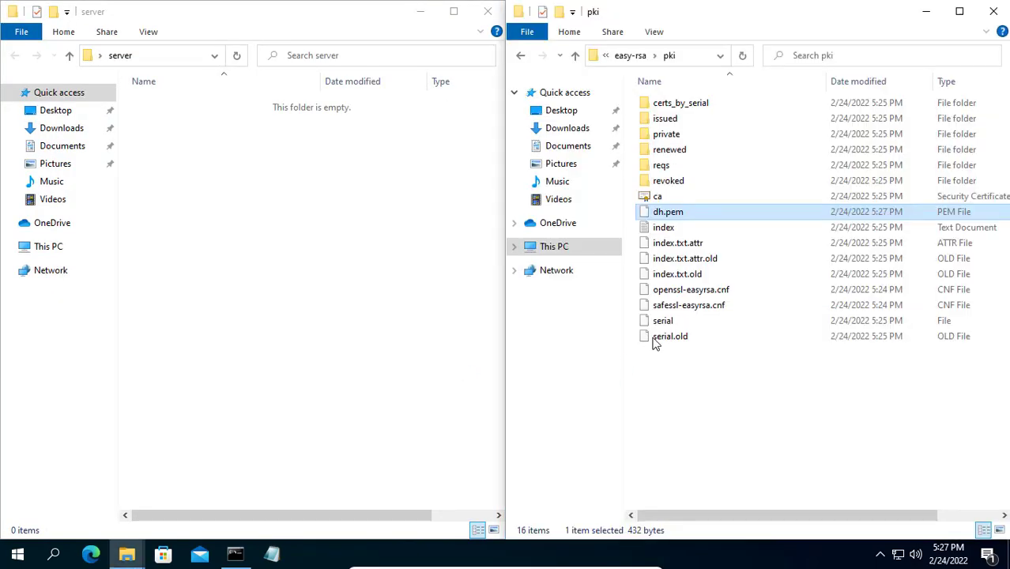
# Copy the ca certificate and dh.pem from the pki folder into the desktop server folder
pyautogui.click(678, 198)
pyautogui.keyDown('ctrl'); pyautogui.click(689, 213); pyautogui.keyUp('ctrl')
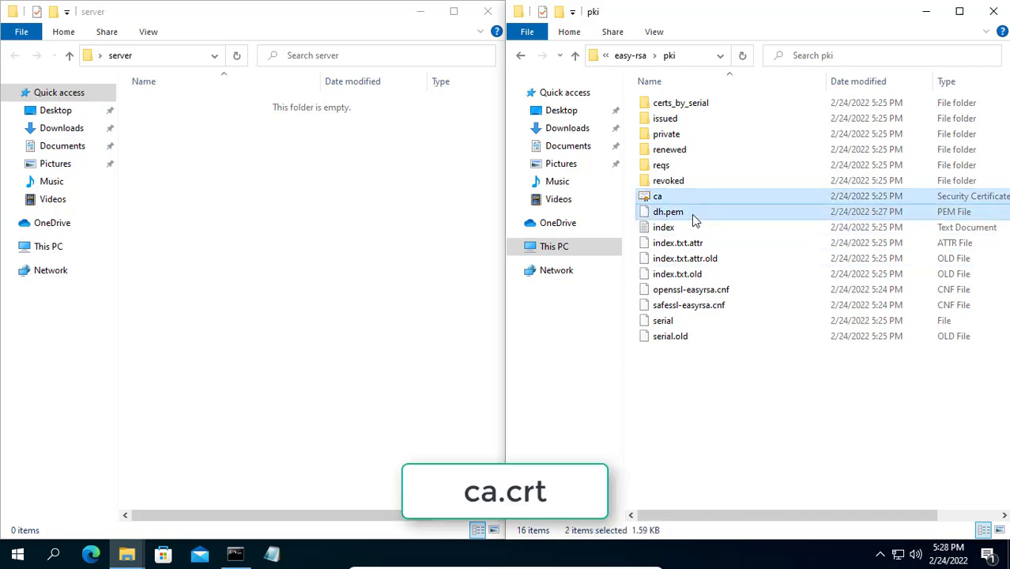
pyautogui.rightClick(691, 214)
pyautogui.click(751, 302)
pyautogui.click(135, 209)
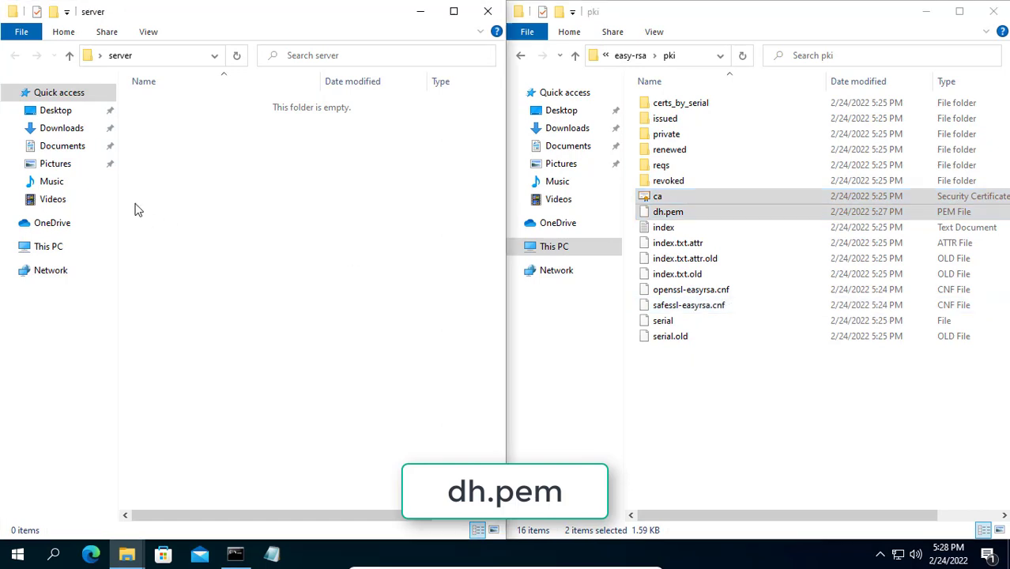
pyautogui.rightClick(166, 198)
pyautogui.click(200, 301)
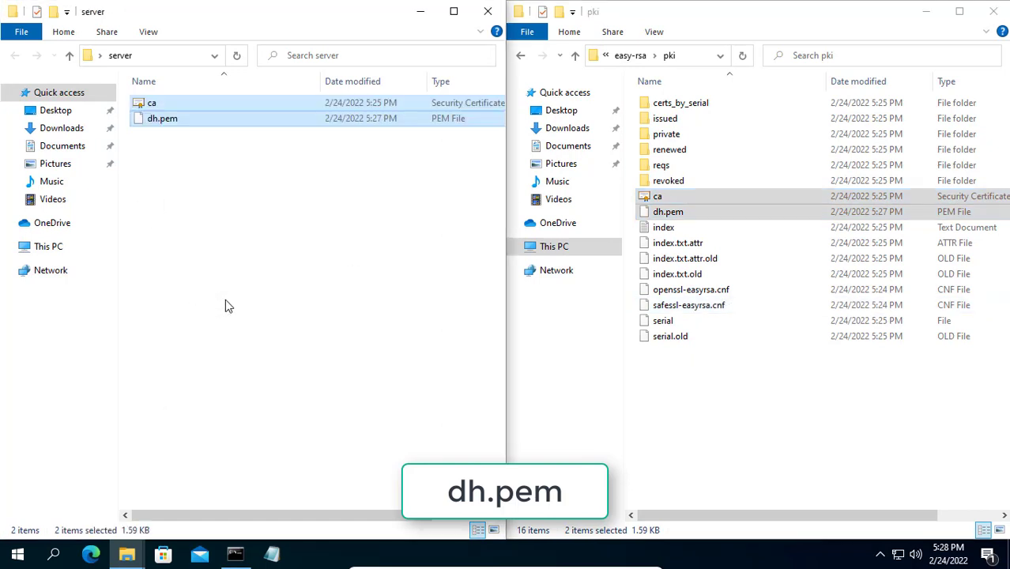
# Copy the server certificate from pki's issued folder into the desktop server folder
pyautogui.doubleClick(682, 120)
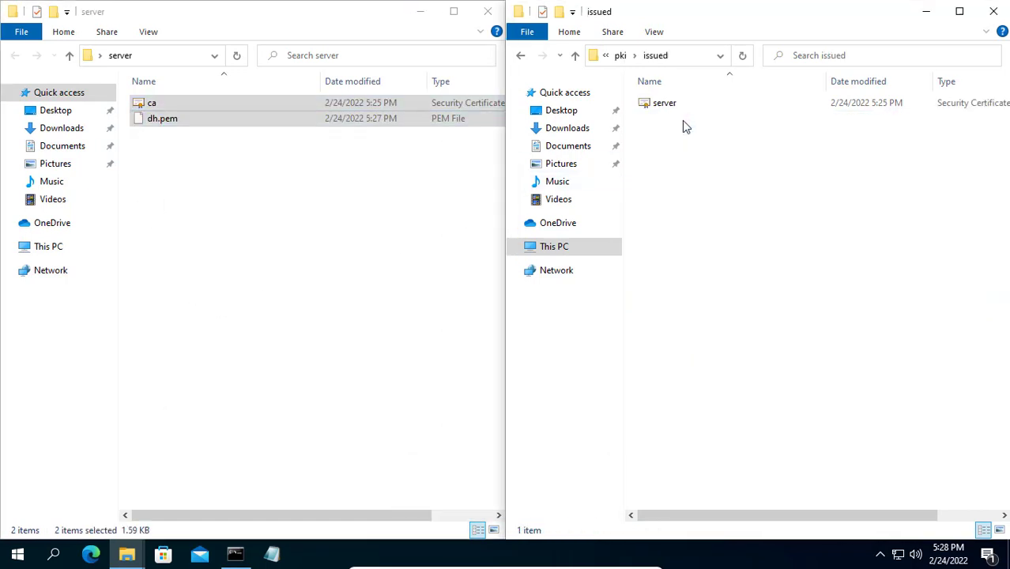
pyautogui.click(670, 107)
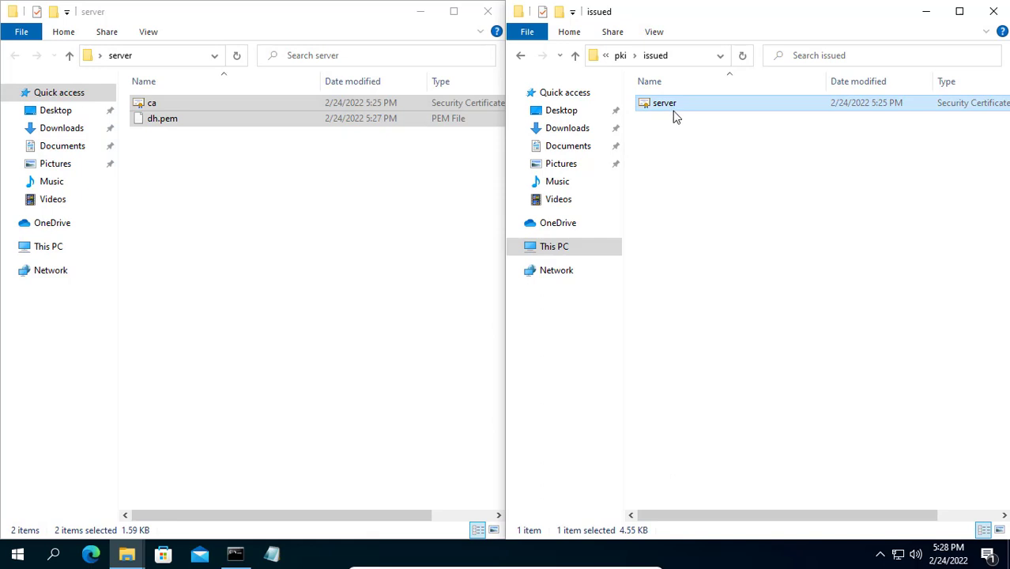
pyautogui.rightClick(672, 111)
pyautogui.click(711, 277)
pyautogui.click(177, 200)
pyautogui.rightClick(177, 200)
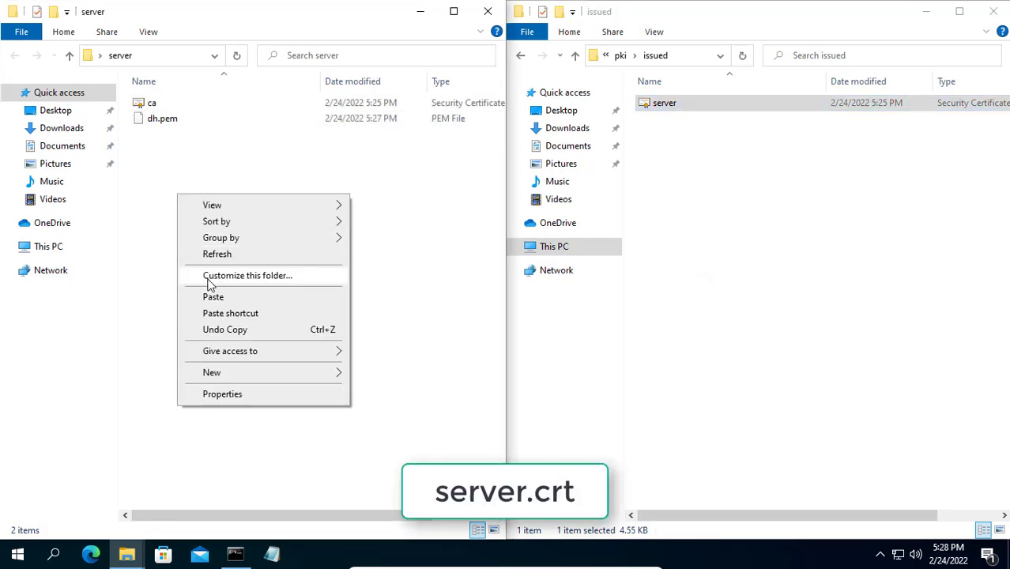
pyautogui.click(207, 299)
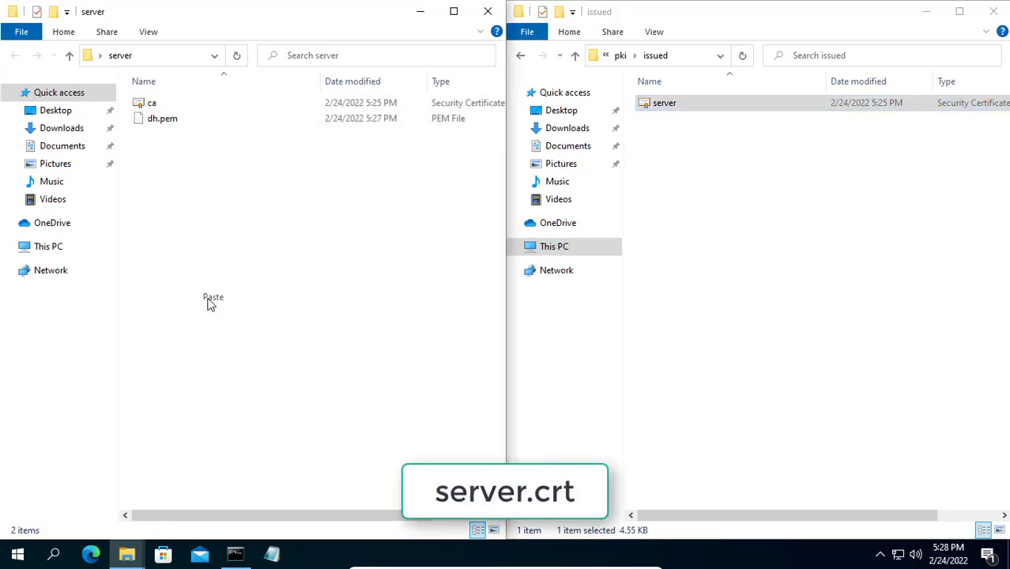
# Copy server.key from pki's private folder into the desktop server folder
pyautogui.click(620, 55)
pyautogui.doubleClick(682, 139)
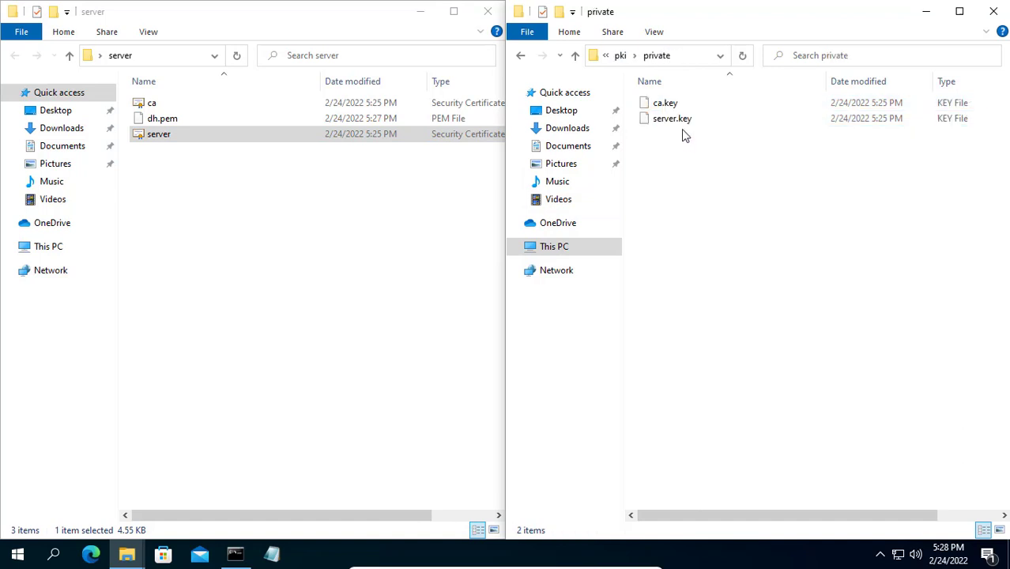
pyautogui.click(678, 120)
pyautogui.rightClick(678, 120)
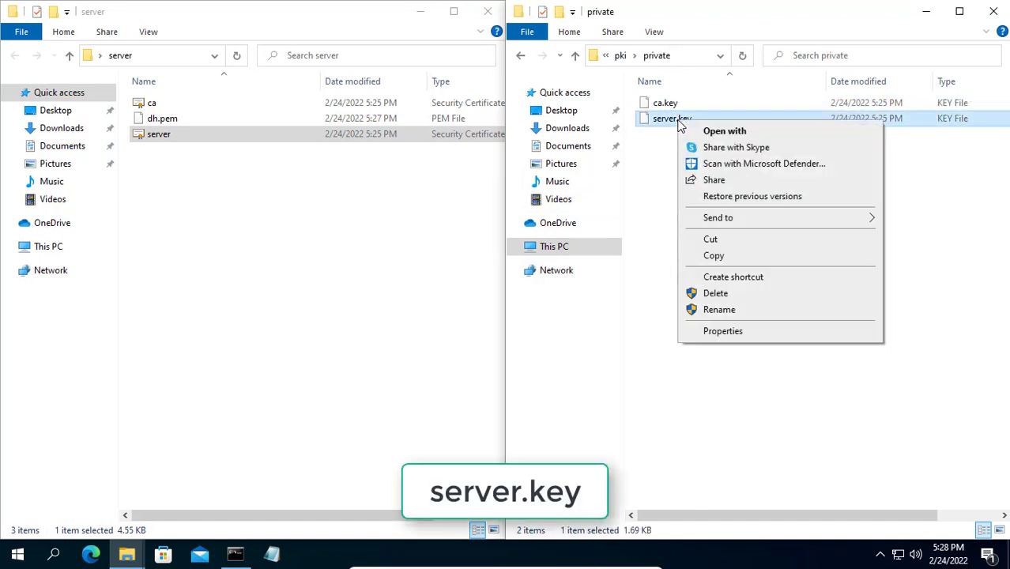
pyautogui.click(715, 256)
pyautogui.click(249, 215)
pyautogui.rightClick(249, 212)
pyautogui.click(273, 314)
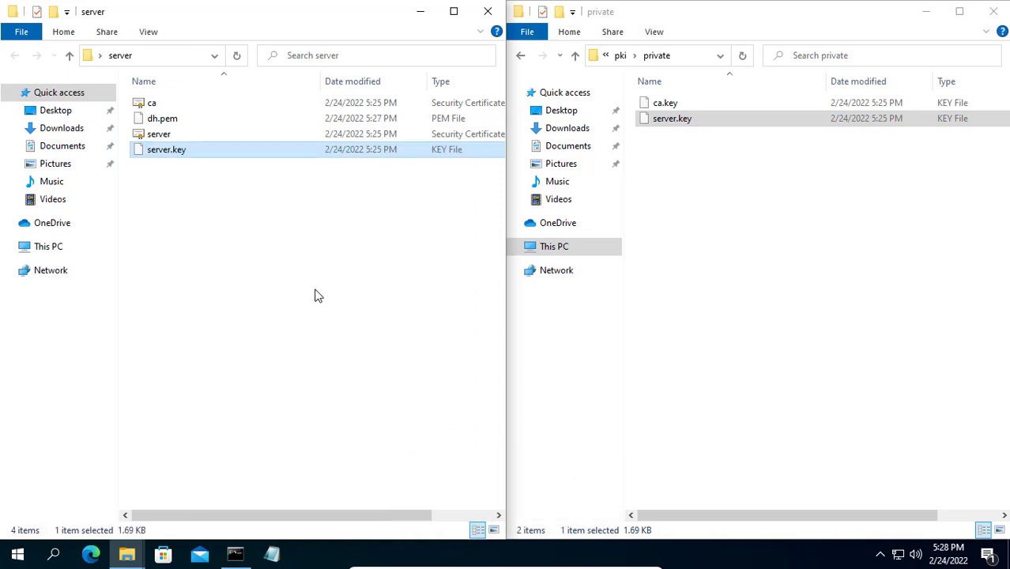
# Check the ca certificate, dh.pem, server certificate and server.key in the desktop server folder
pyautogui.click(154, 108)
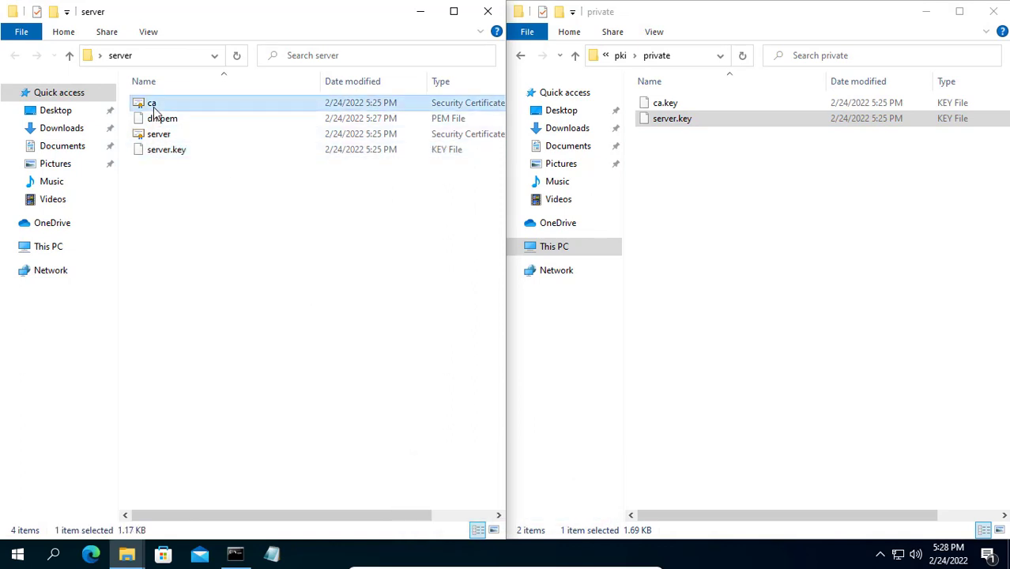
pyautogui.click(158, 117)
pyautogui.click(163, 135)
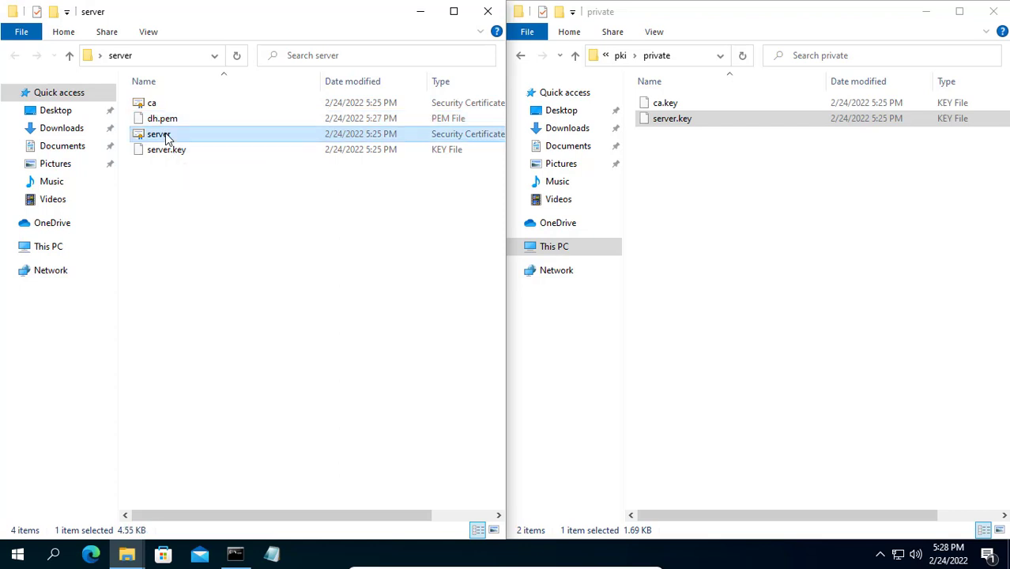
pyautogui.click(172, 150)
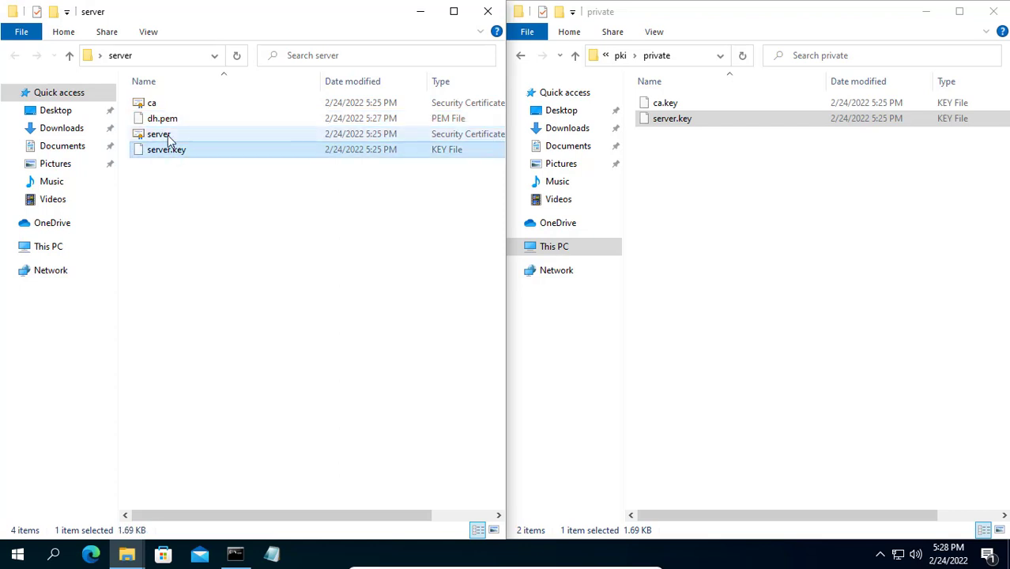
pyautogui.click(157, 209)
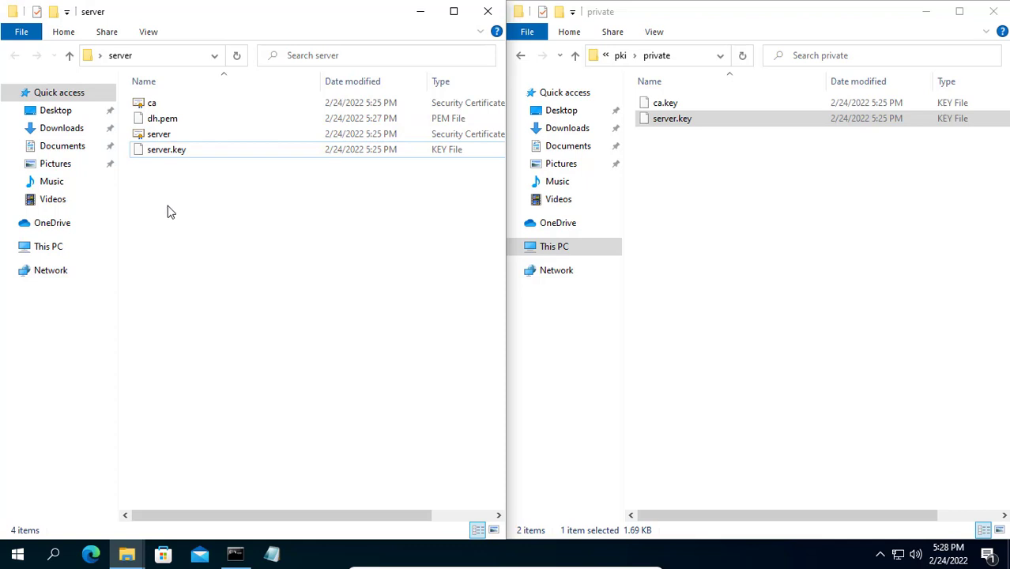
# Go from pki's private folder up to the OpenVPN folder and open its config folder
pyautogui.click(620, 55)
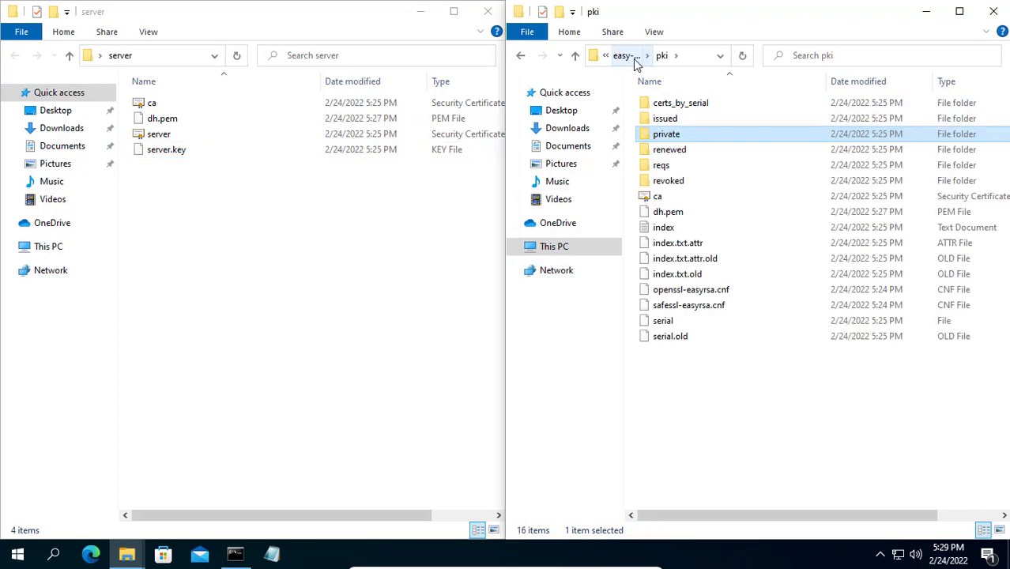
pyautogui.click(622, 56)
pyautogui.click(630, 63)
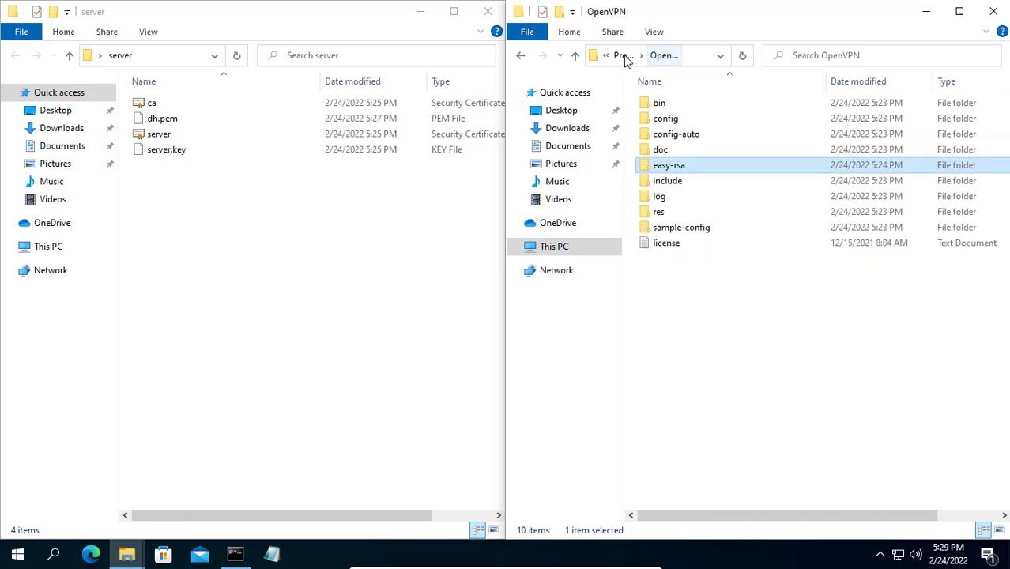
pyautogui.click(676, 132)
pyautogui.click(678, 123)
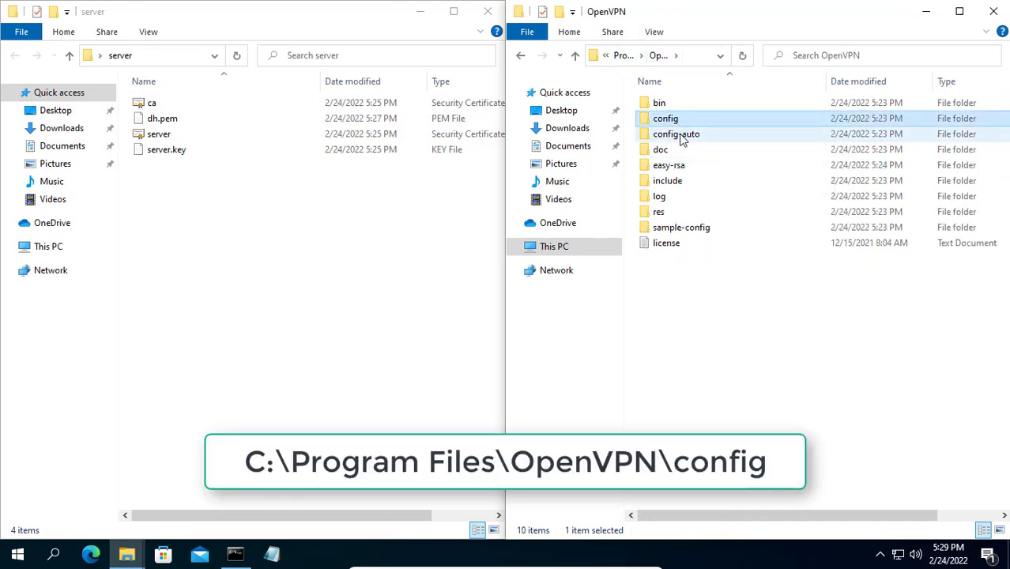
pyautogui.doubleClick(679, 123)
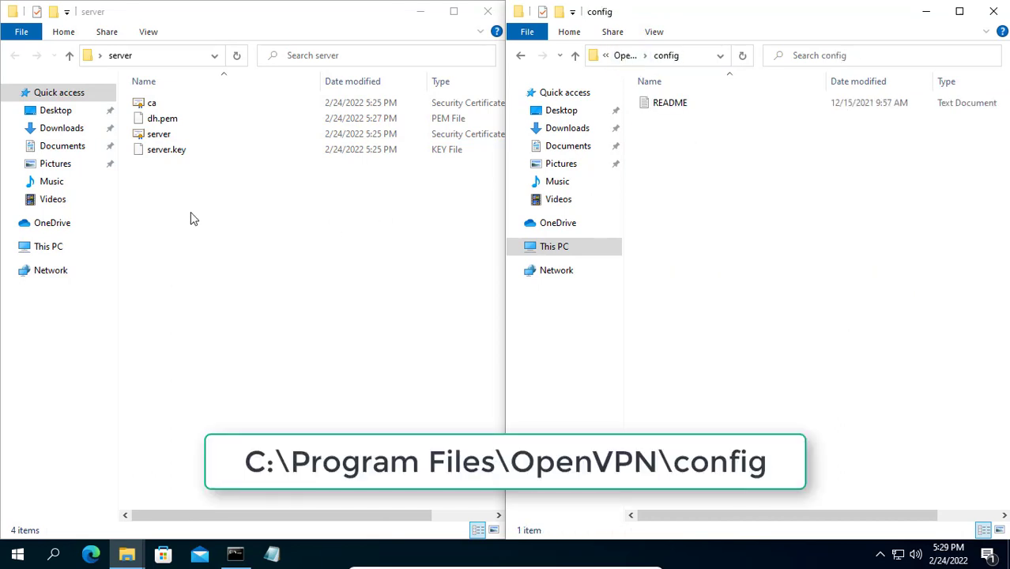
# Copy all four files from the server folder into OpenVPN's config folder, granting administrator permission for all current items
pyautogui.moveTo(152, 206); pyautogui.dragTo(187, 99)
pyautogui.rightClick(187, 101)
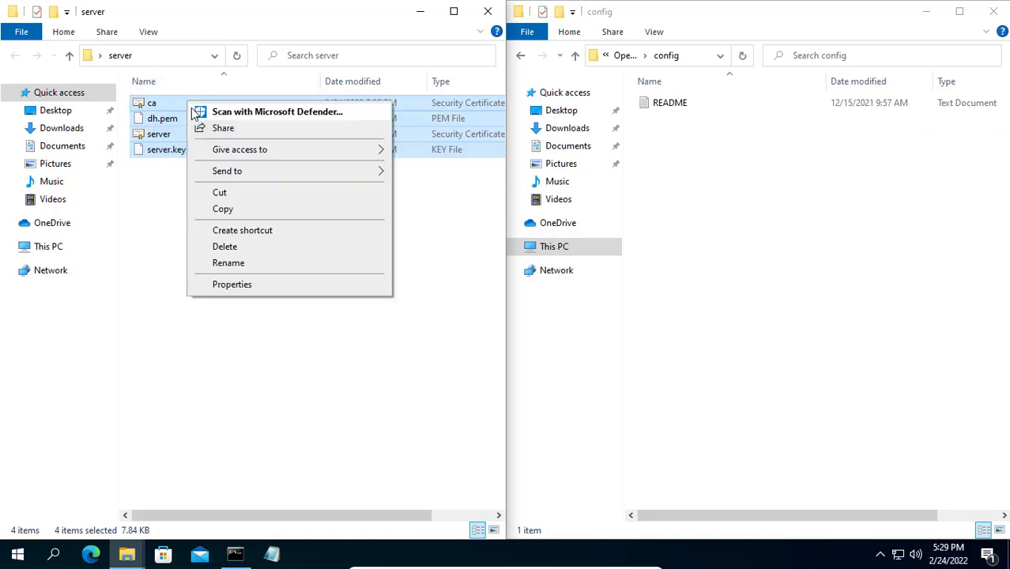
pyautogui.click(241, 210)
pyautogui.click(776, 215)
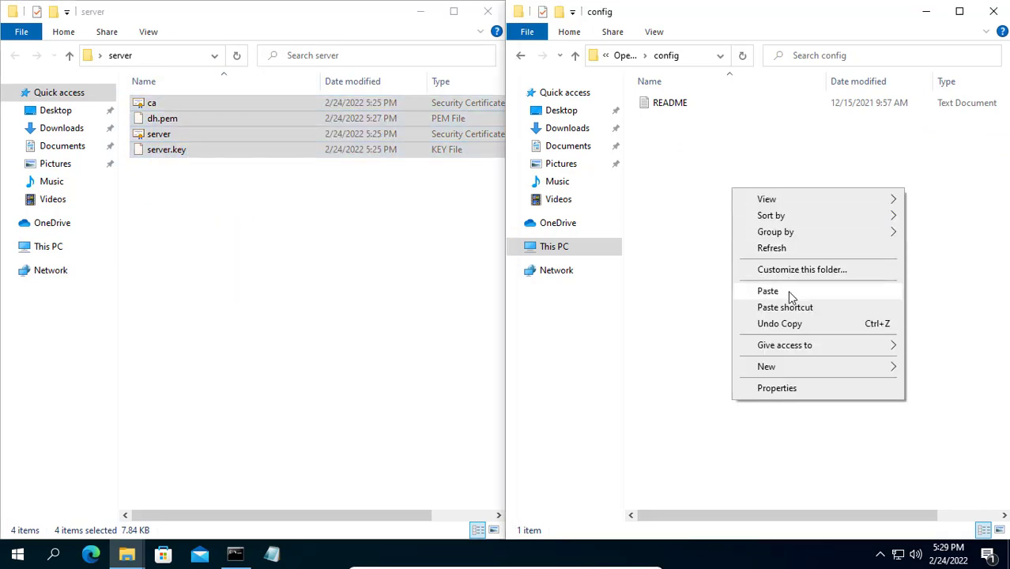
pyautogui.click(789, 291)
pyautogui.click(181, 185)
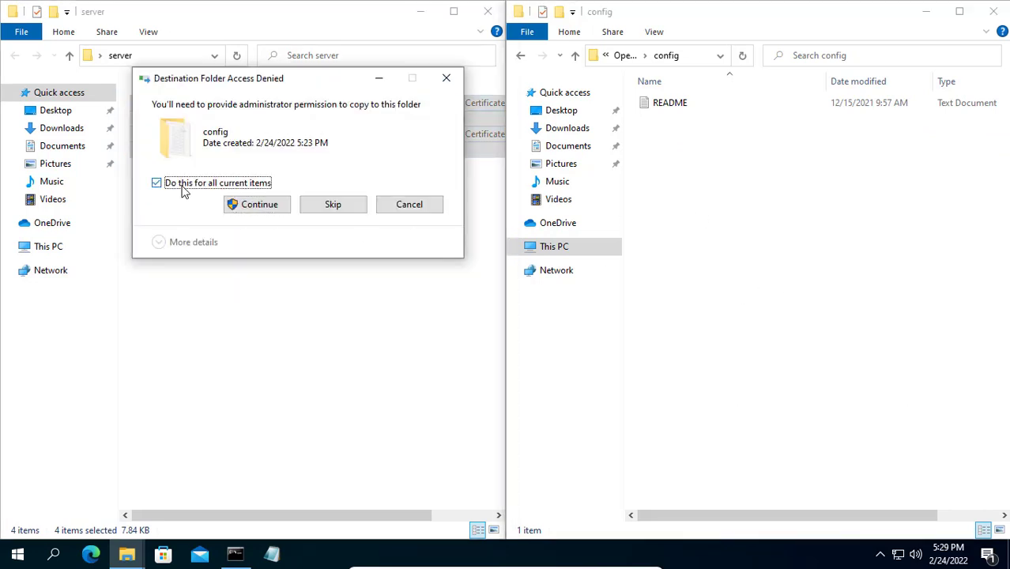
pyautogui.click(267, 207)
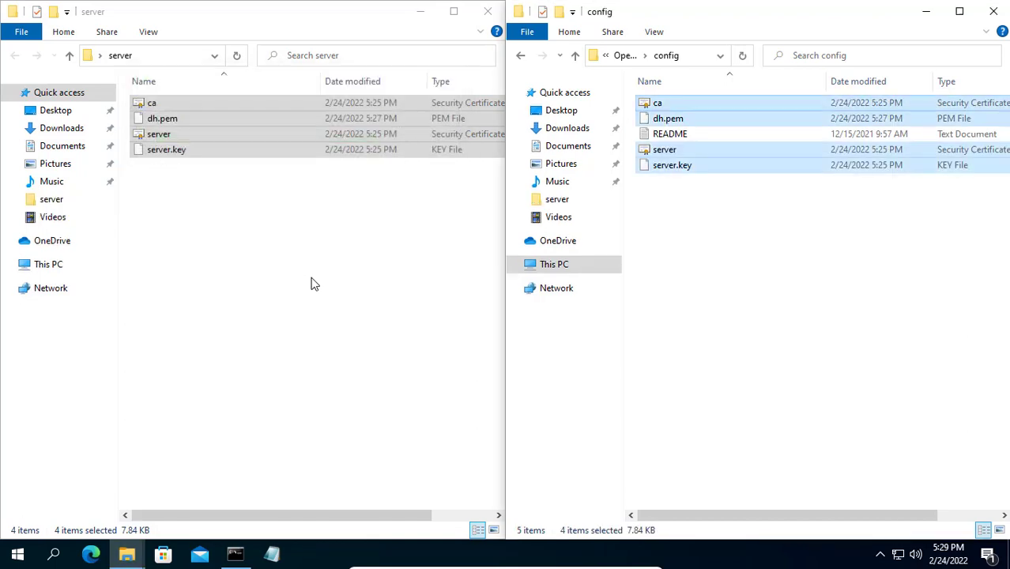
# Paste the four copied server files into OpenVPN's config-auto folder as well, granting administrator permission
pyautogui.click(625, 55)
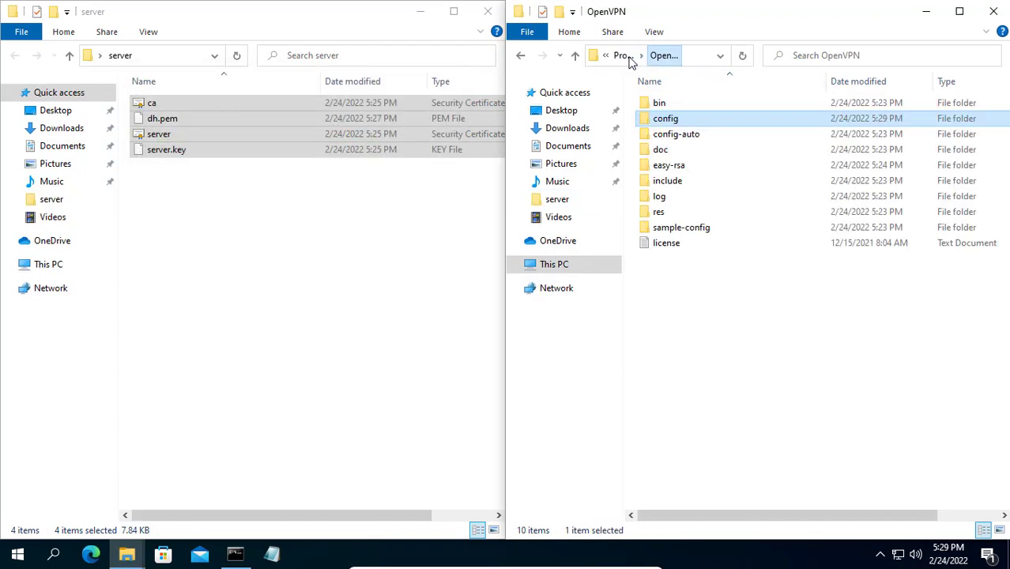
pyautogui.doubleClick(704, 140)
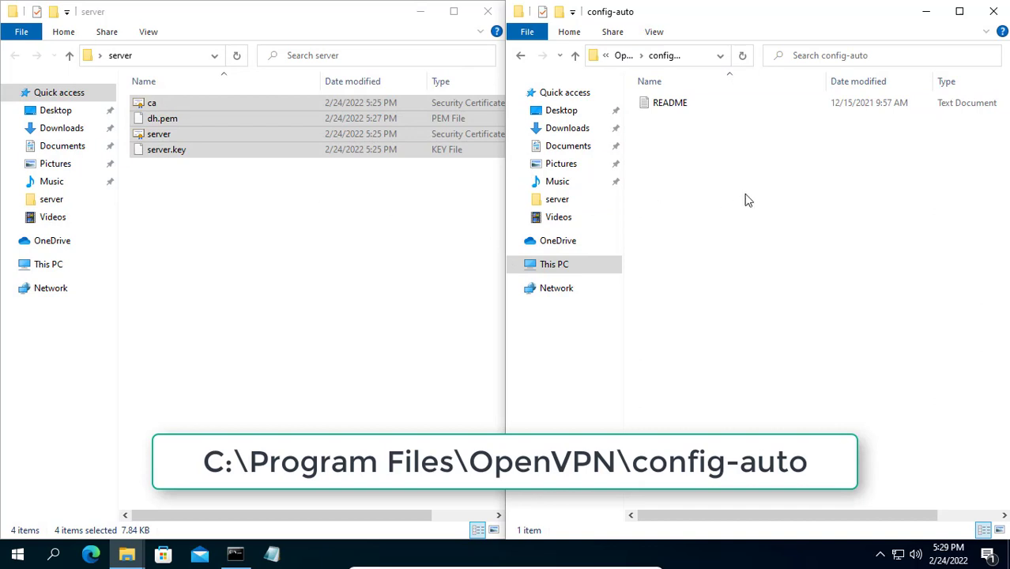
pyautogui.rightClick(695, 168)
pyautogui.click(733, 269)
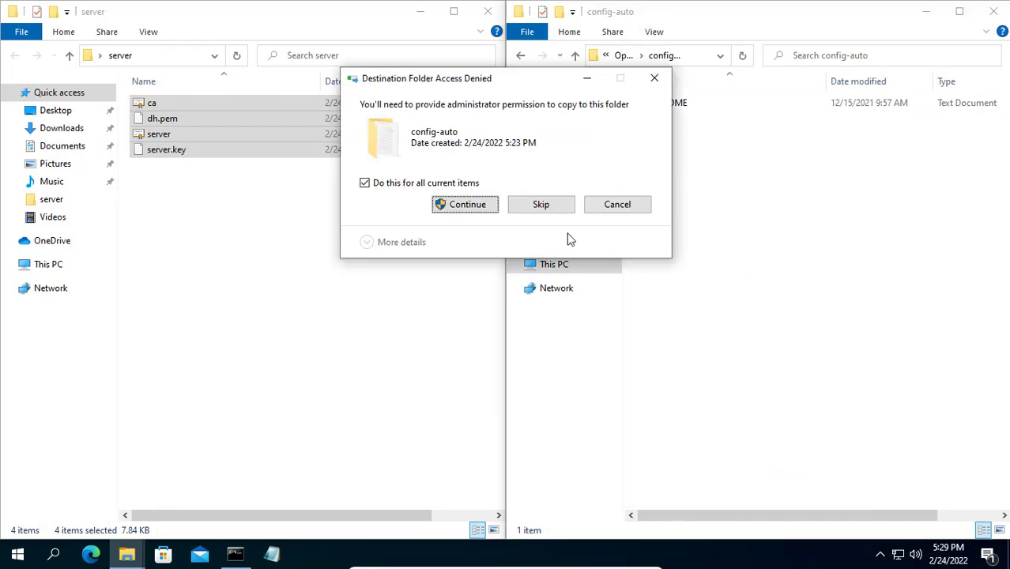
pyautogui.click(465, 204)
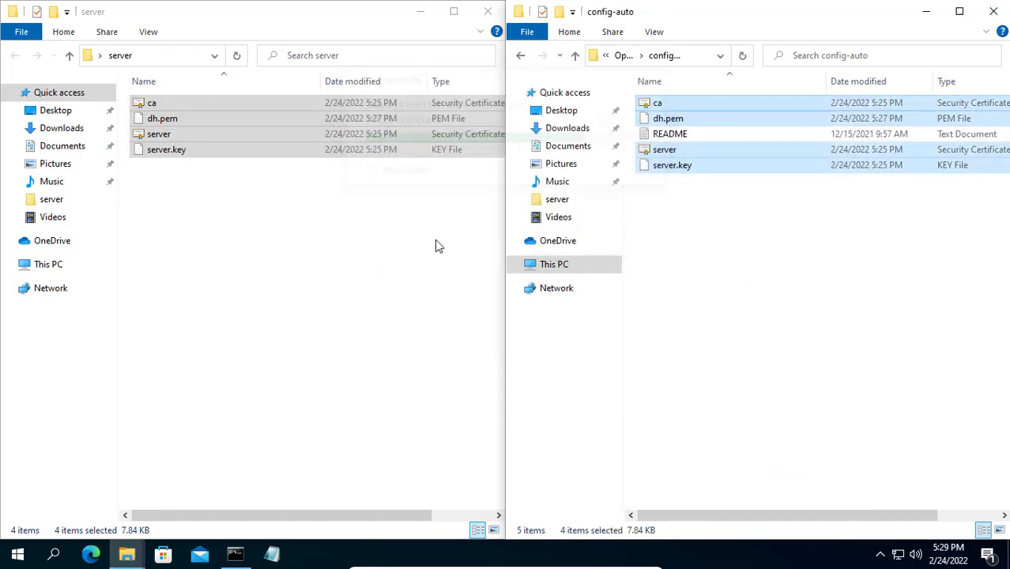
pyautogui.click(689, 151)
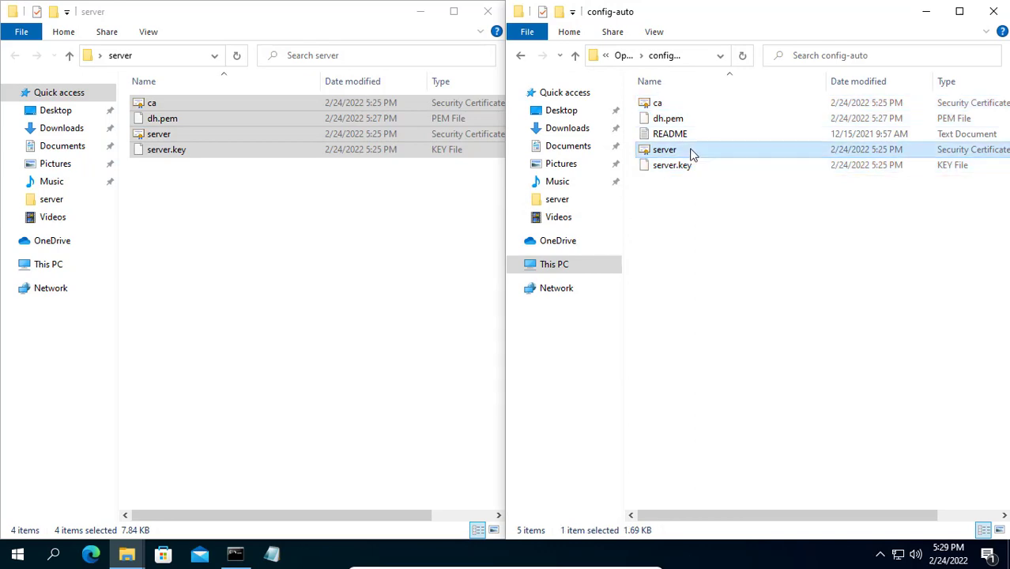
pyautogui.click(684, 106)
# Show the desktop and launch Notepad as administrator
pyautogui.press('super+d')
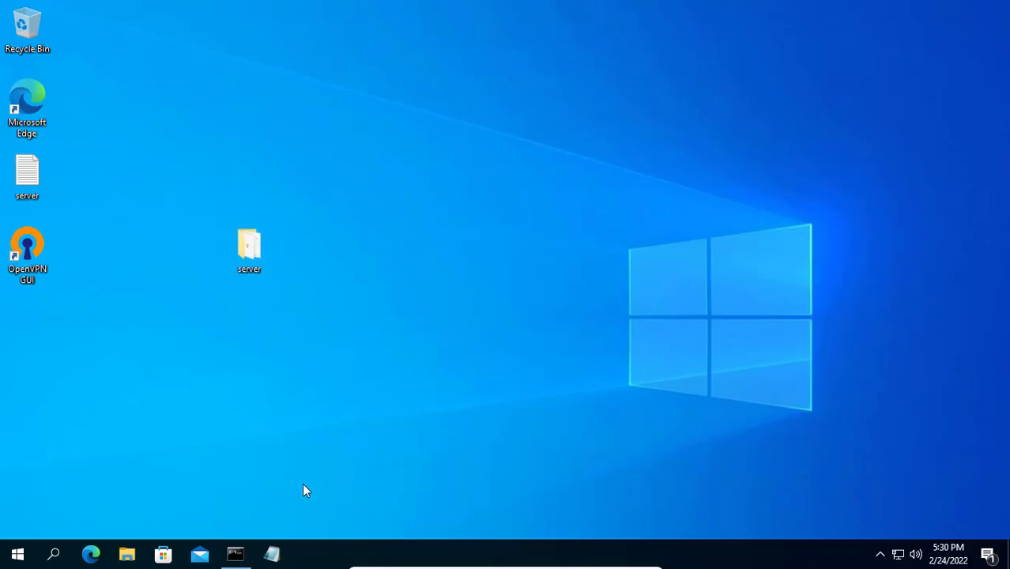
pyautogui.rightClick(281, 555)
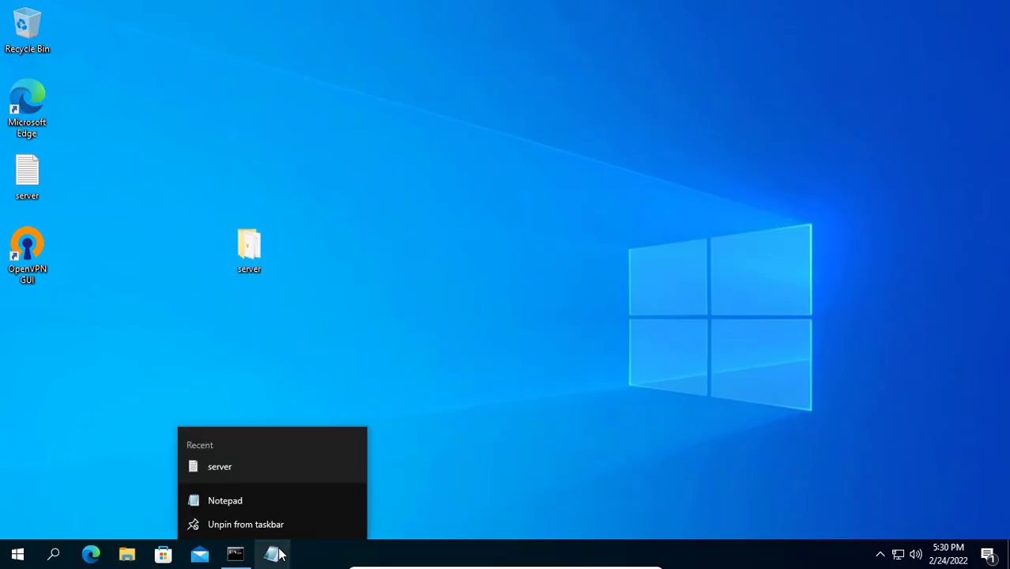
pyautogui.rightClick(279, 504)
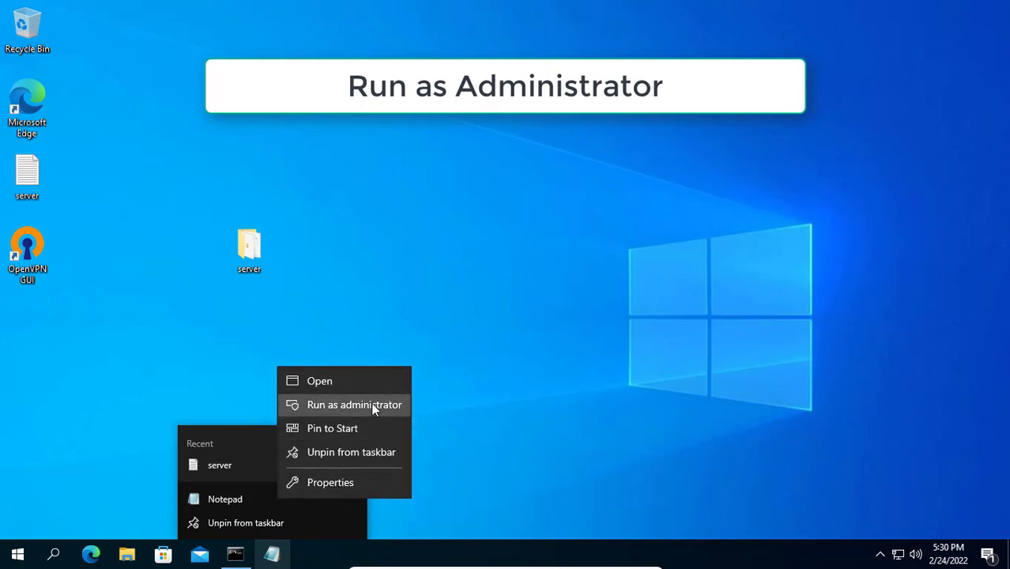
pyautogui.click(371, 404)
pyautogui.click(399, 380)
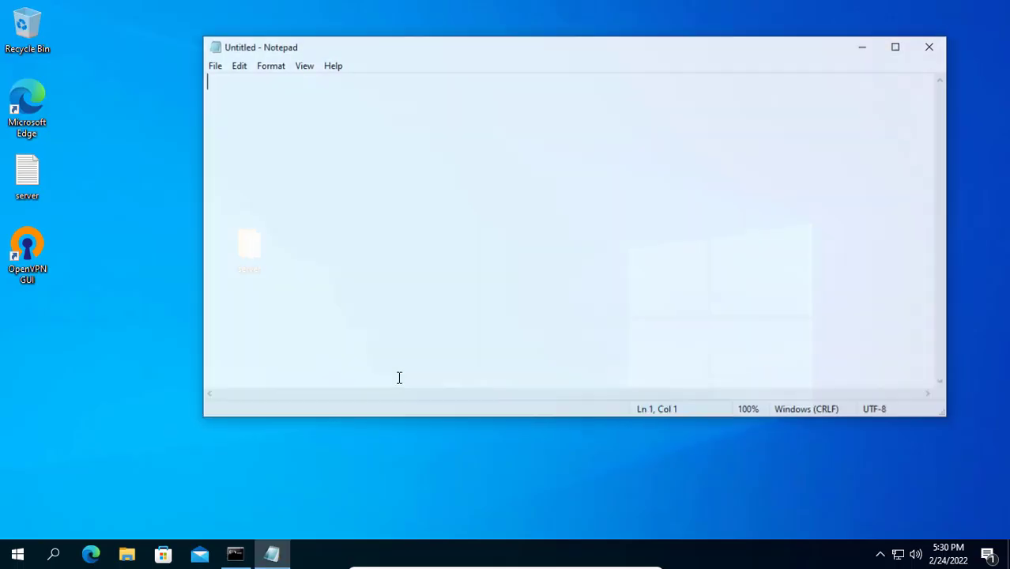
# Open the server text document from the Desktop in Notepad
pyautogui.click(213, 66)
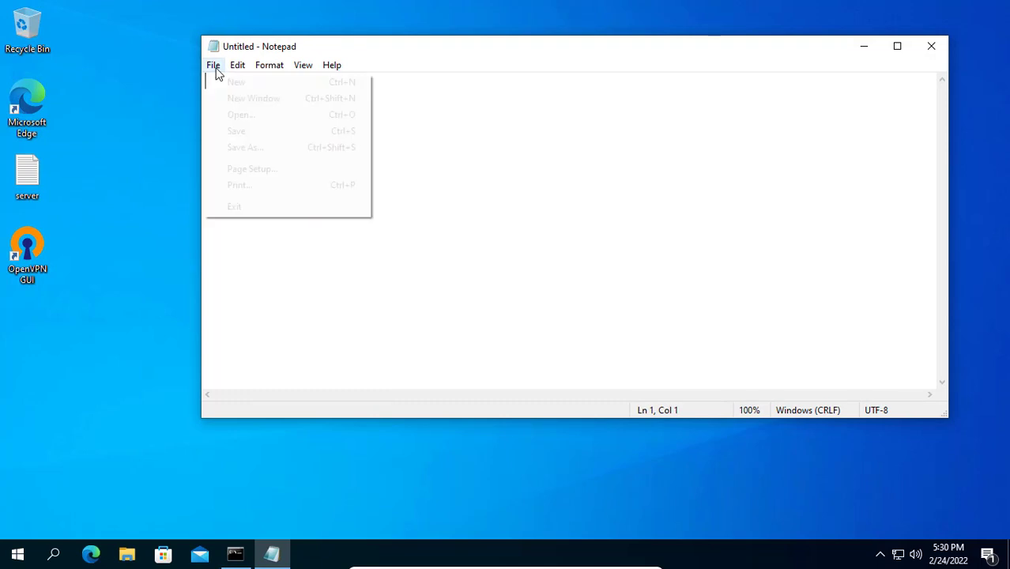
pyautogui.click(244, 115)
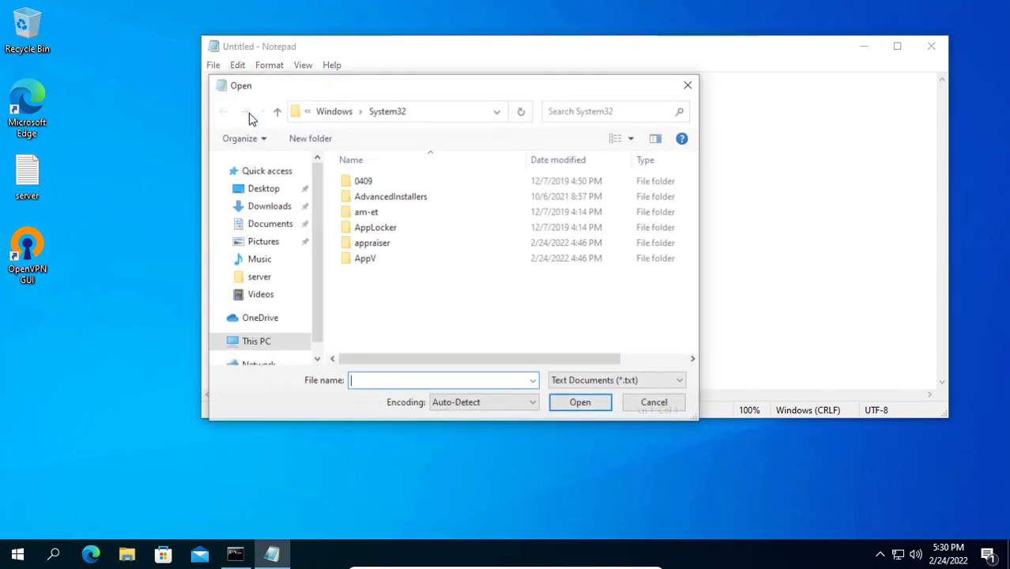
pyautogui.click(284, 192)
pyautogui.click(384, 197)
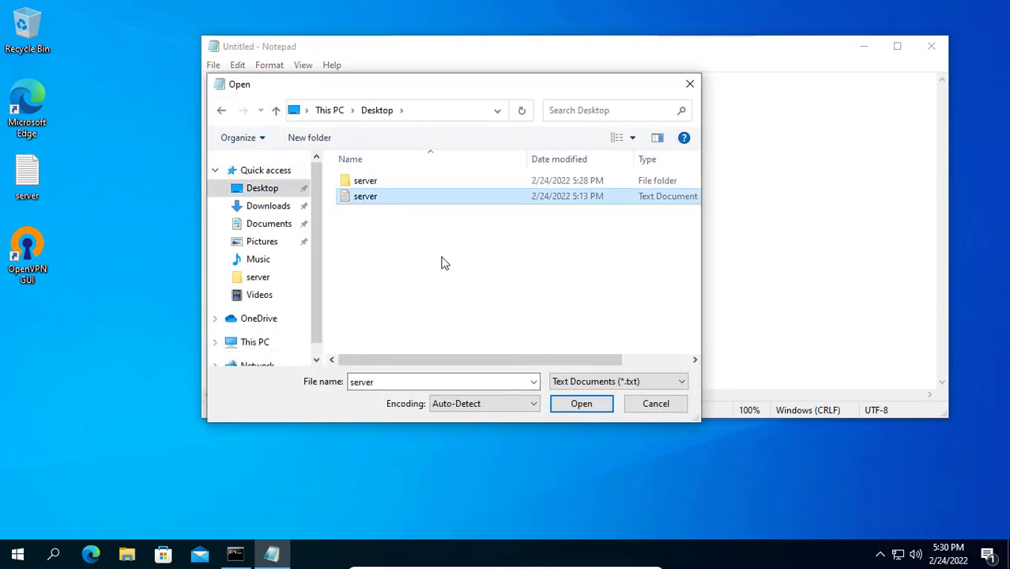
pyautogui.click(577, 404)
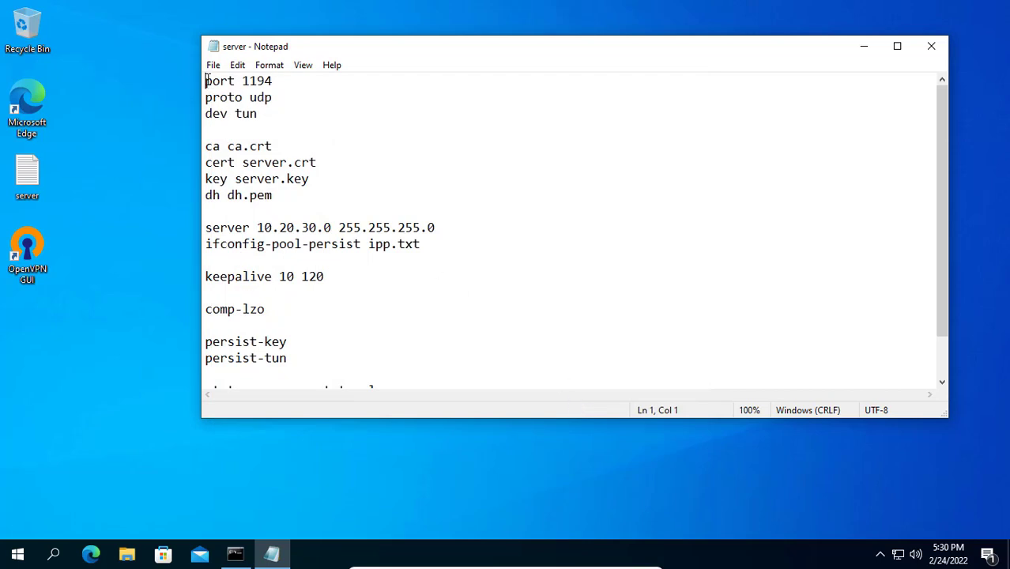
# Review the whole server configuration text, then highlight its ca, cert, key and dh lines
pyautogui.moveTo(206, 77); pyautogui.dragTo(336, 389)
pyautogui.scroll(1, 313, 328)
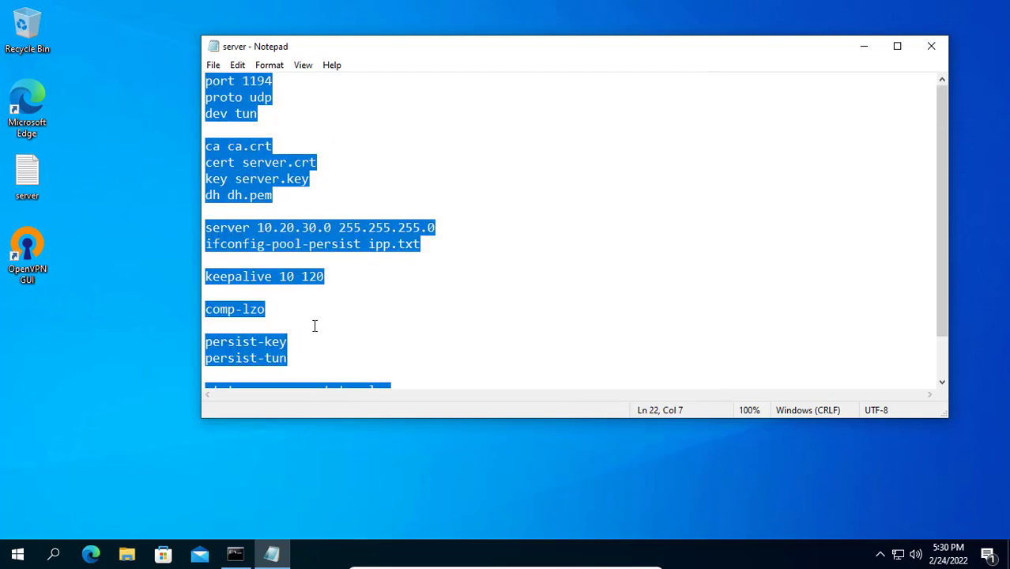
pyautogui.click(223, 156)
pyautogui.moveTo(205, 148); pyautogui.dragTo(276, 196)
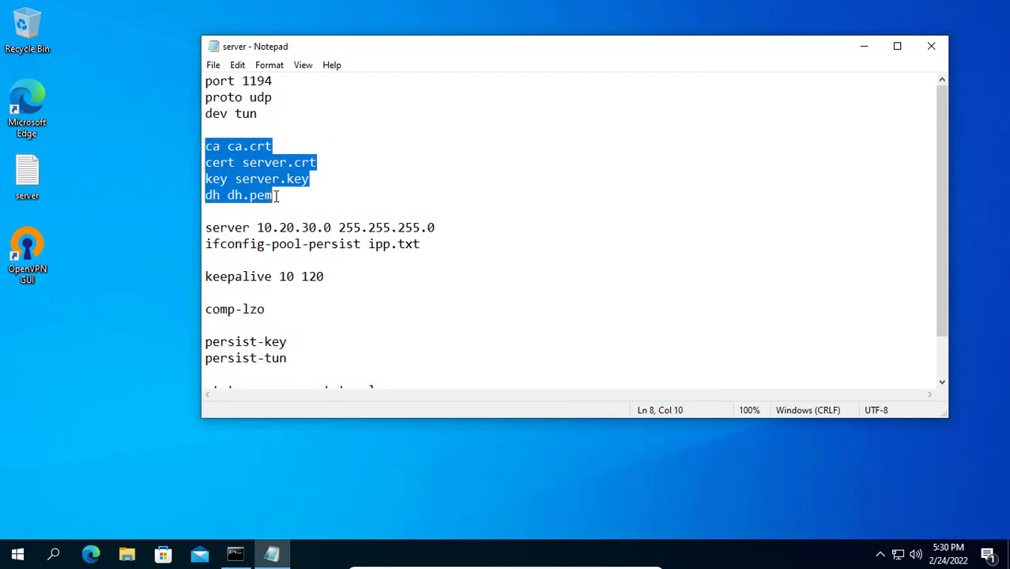
# Open C:\Program Files\OpenVPN\config-auto in a new File Explorer window
pyautogui.click(127, 554)
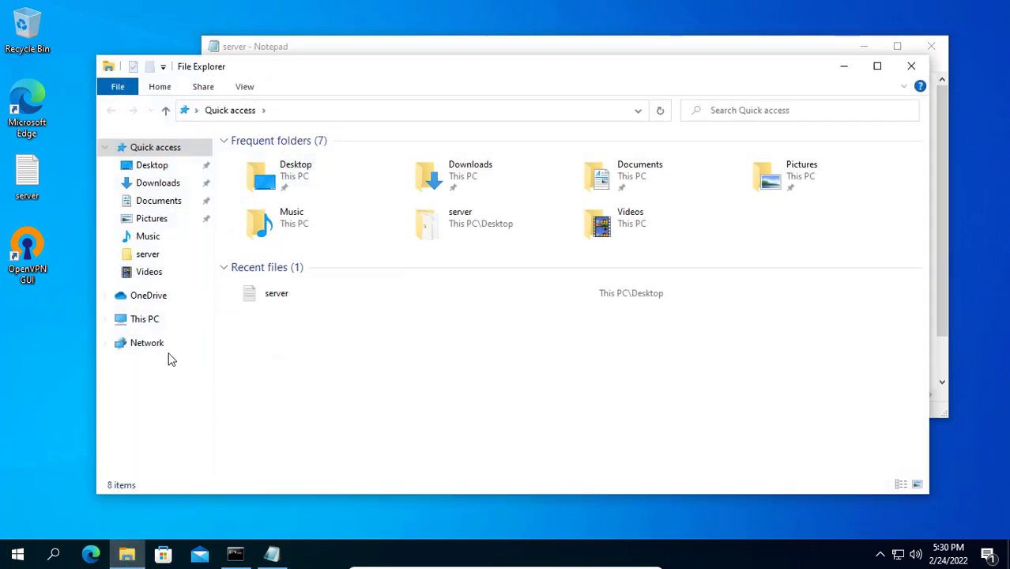
pyautogui.click(159, 316)
pyautogui.doubleClick(265, 305)
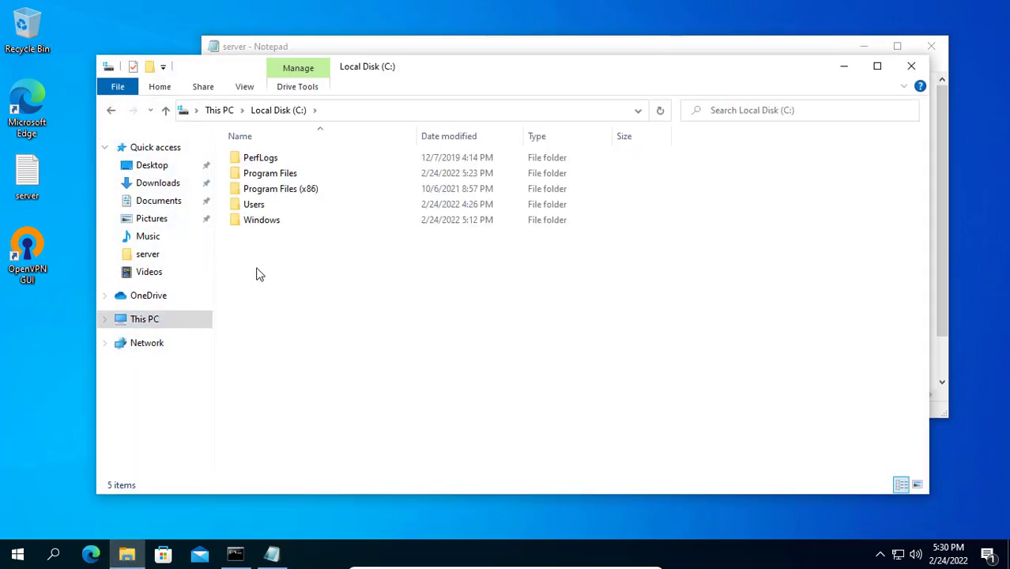
pyautogui.doubleClick(276, 175)
pyautogui.doubleClick(282, 219)
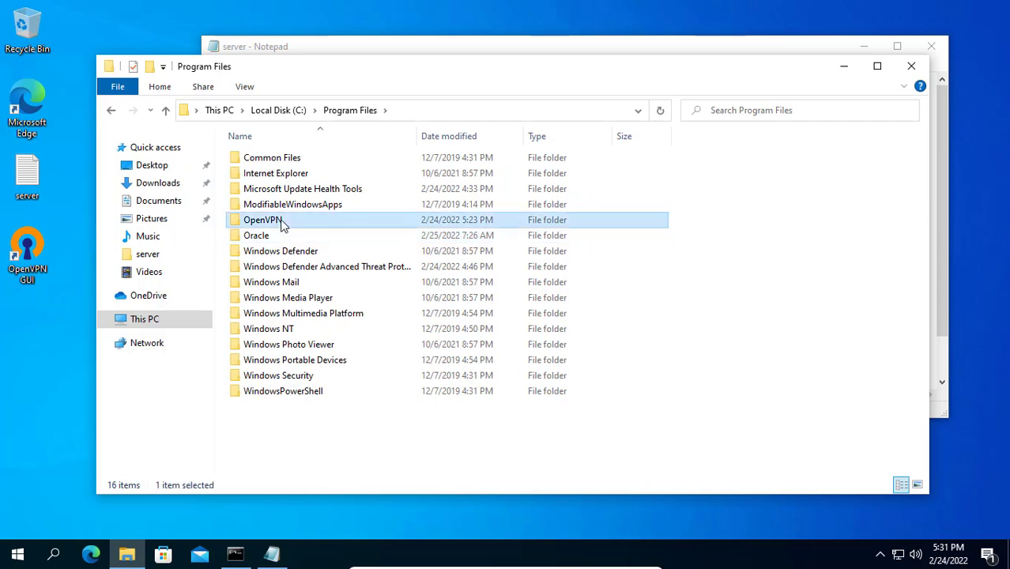
pyautogui.doubleClick(277, 189)
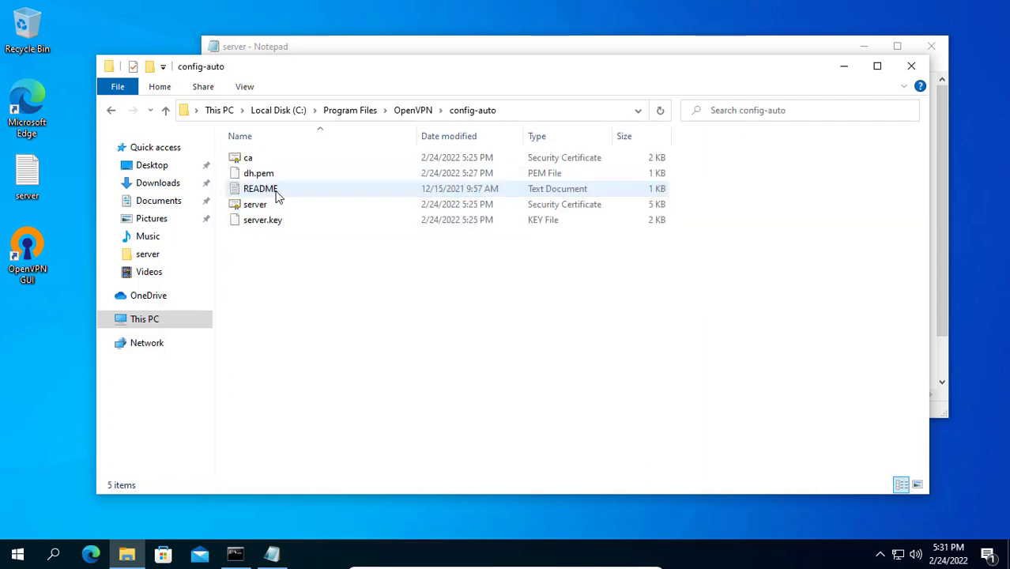
# Compare the config-auto file names with the ca, cert, key and dh lines, and minimize the folder window
pyautogui.click(273, 158)
pyautogui.moveTo(338, 67); pyautogui.dragTo(630, 100)
pyautogui.click(564, 207)
pyautogui.click(559, 238)
pyautogui.click(557, 255)
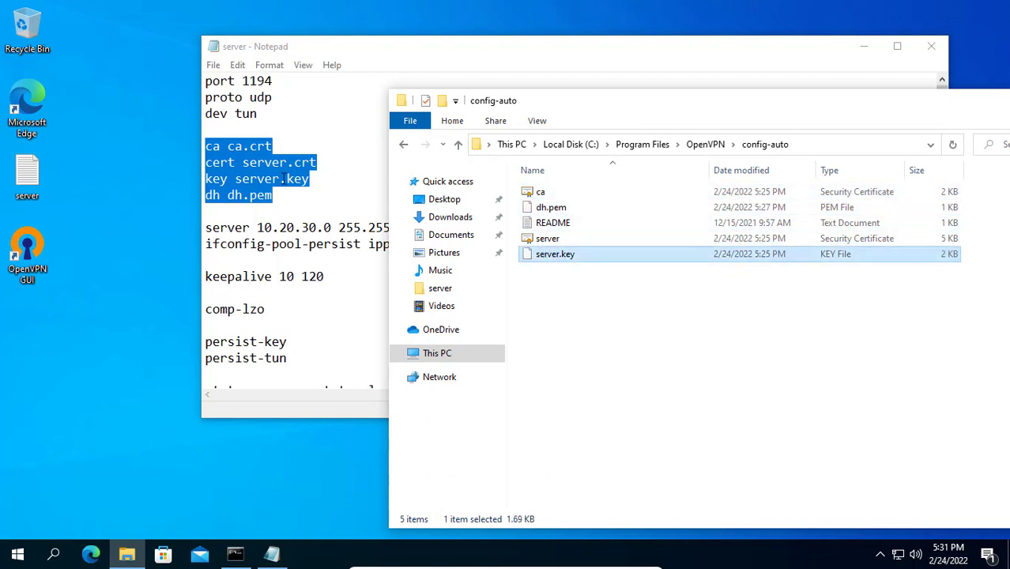
pyautogui.moveTo(642, 117); pyautogui.dragTo(484, 114)
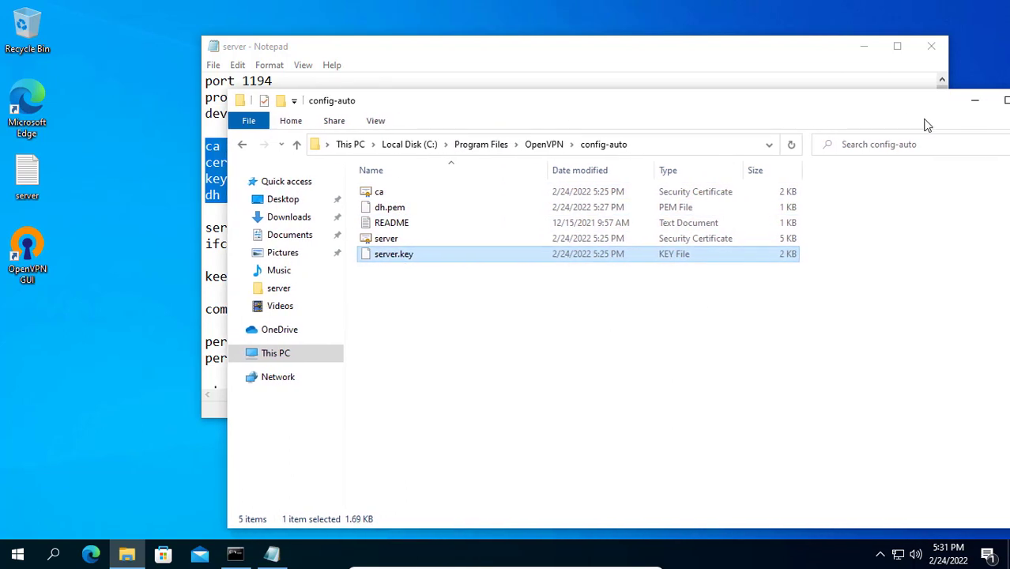
pyautogui.click(971, 107)
# Highlight the 10.20.30.0 network address on the server line of the configuration text
pyautogui.click(371, 192)
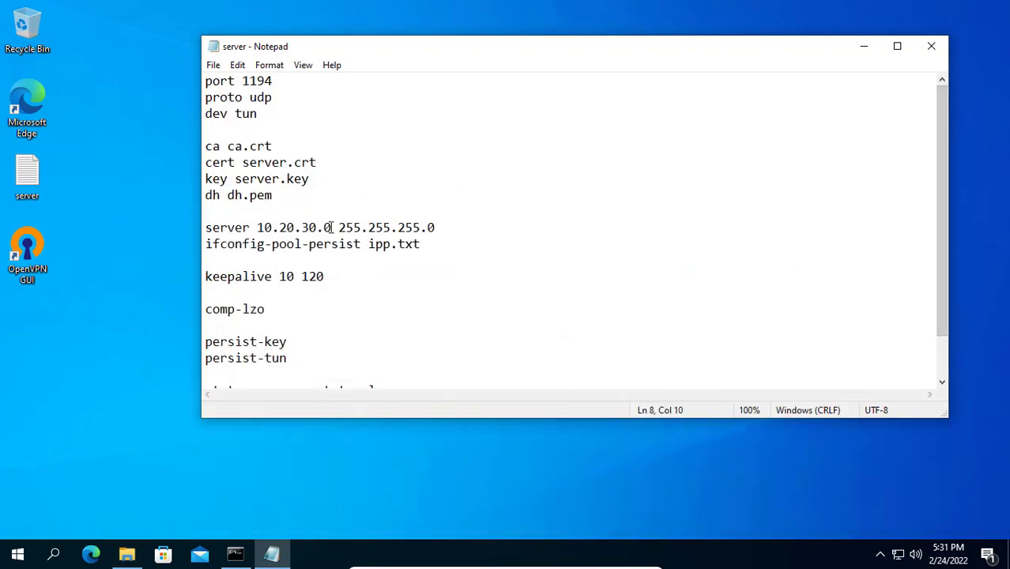
pyautogui.moveTo(332, 228); pyautogui.dragTo(257, 228)
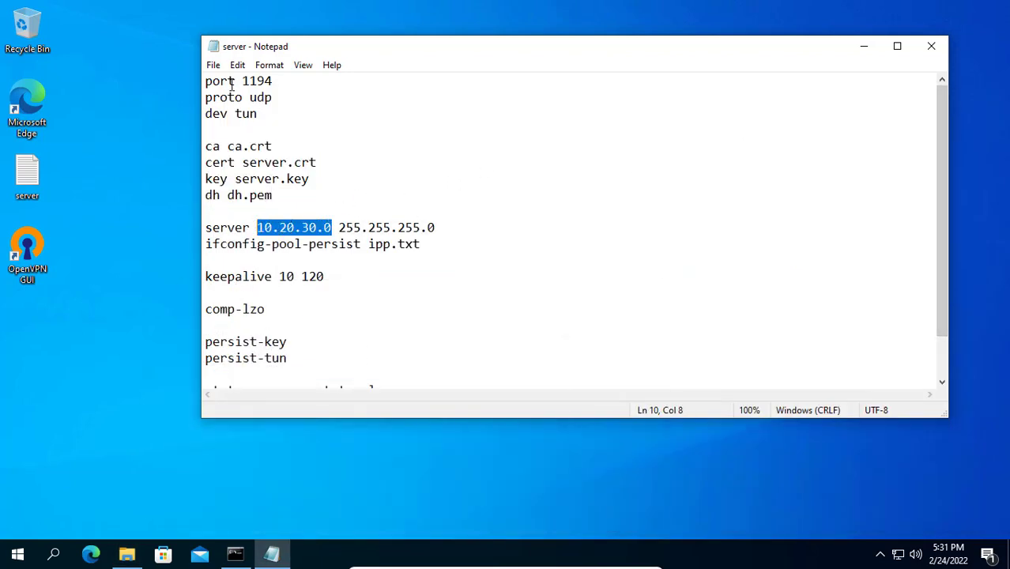
# Start saving a copy of the server configuration text, choosing C:\Program Files\OpenVPN\config-auto as the destination folder
pyautogui.click(216, 66)
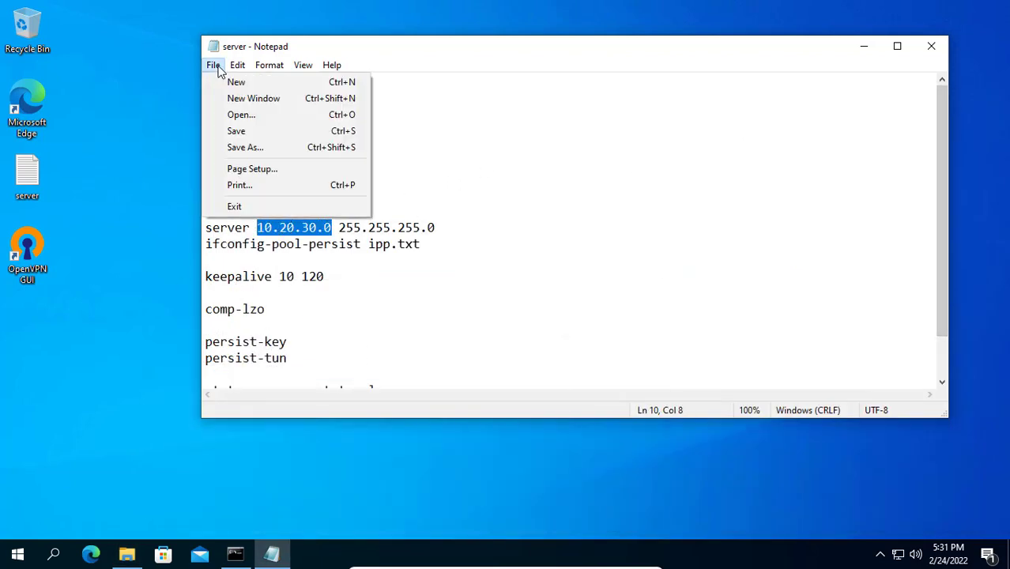
pyautogui.click(239, 147)
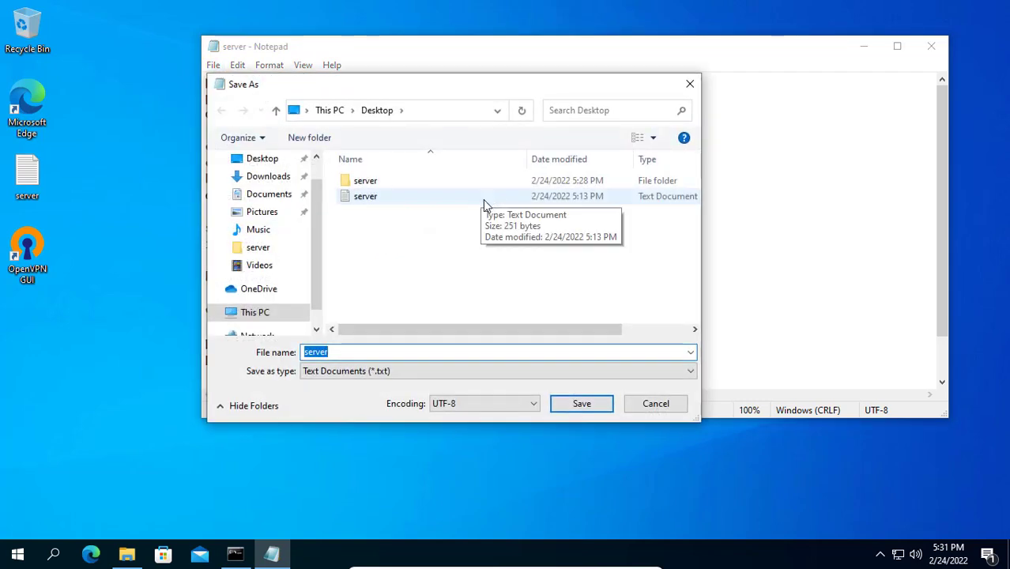
pyautogui.click(276, 313)
pyautogui.scroll(-4, 372, 276)
pyautogui.click(430, 318)
pyautogui.doubleClick(430, 318)
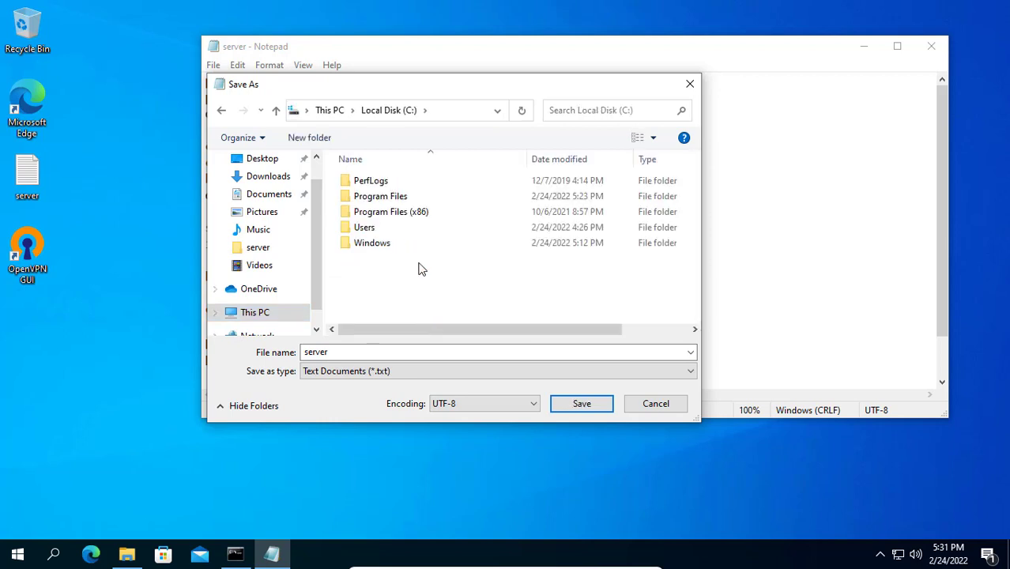
pyautogui.doubleClick(401, 198)
pyautogui.doubleClick(390, 247)
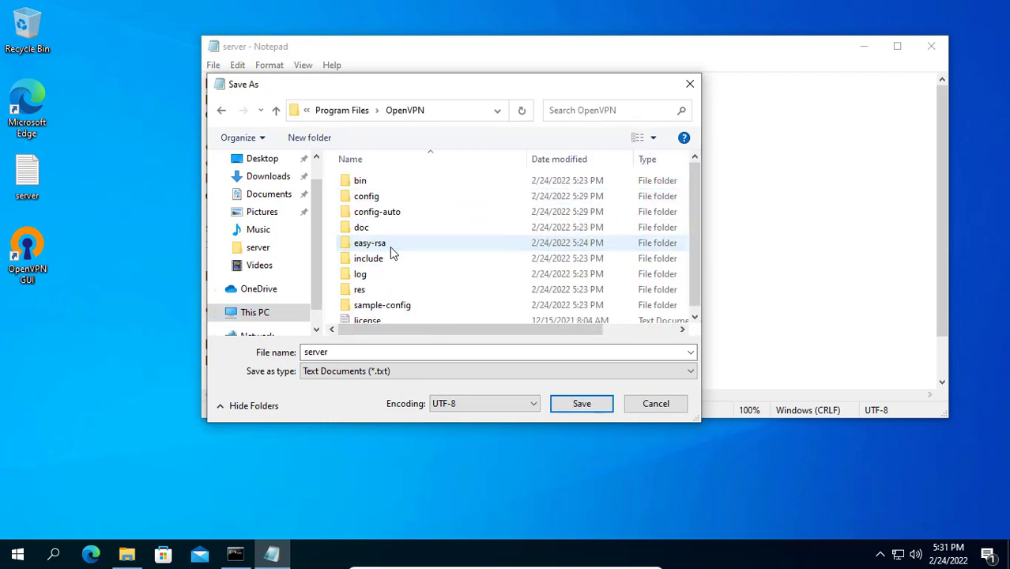
pyautogui.click(397, 218)
pyautogui.doubleClick(404, 219)
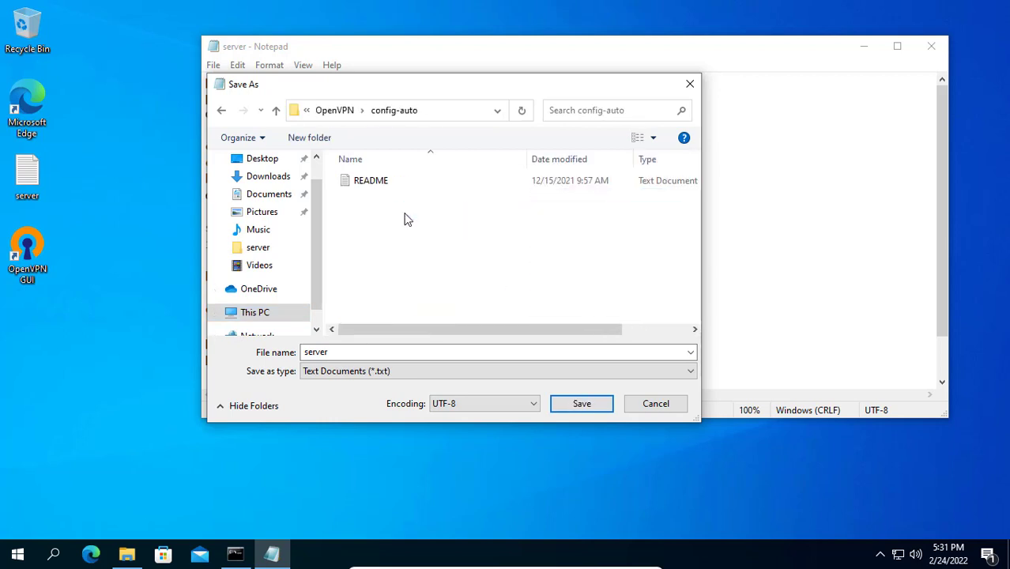
pyautogui.click(451, 115)
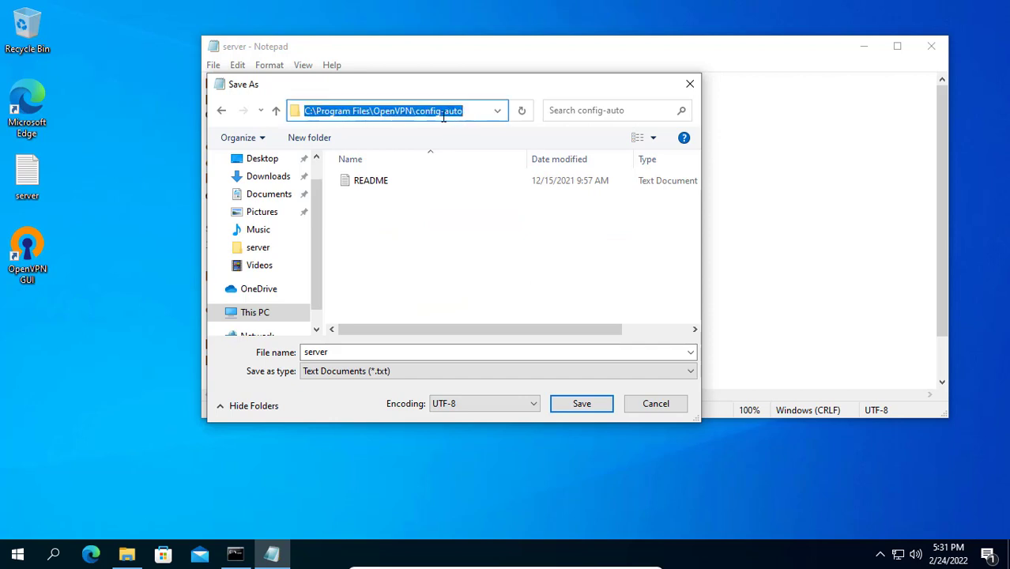
# Save the copy as server.ovpn with the file type set to All Files
pyautogui.click(386, 354)
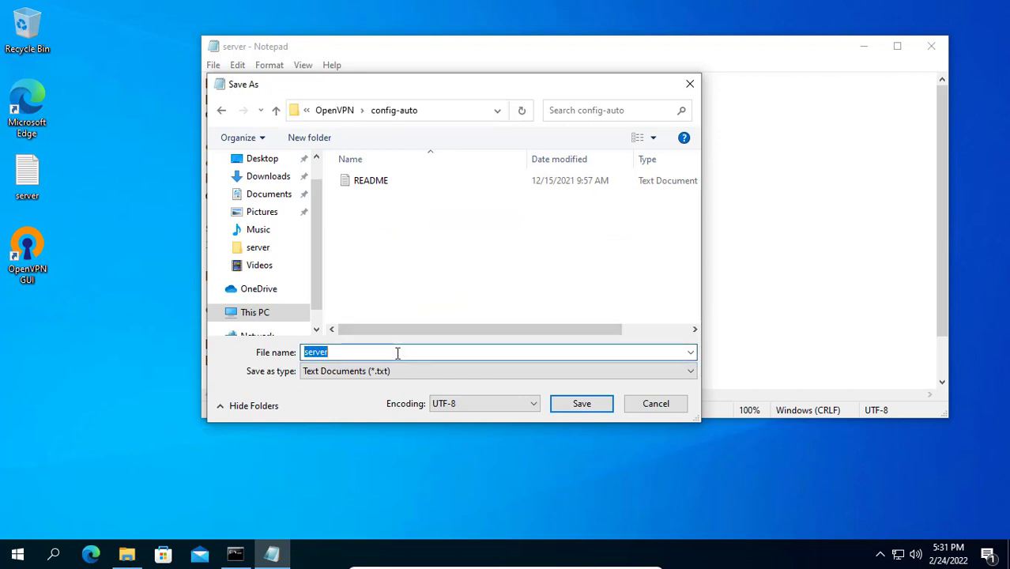
pyautogui.click(442, 373)
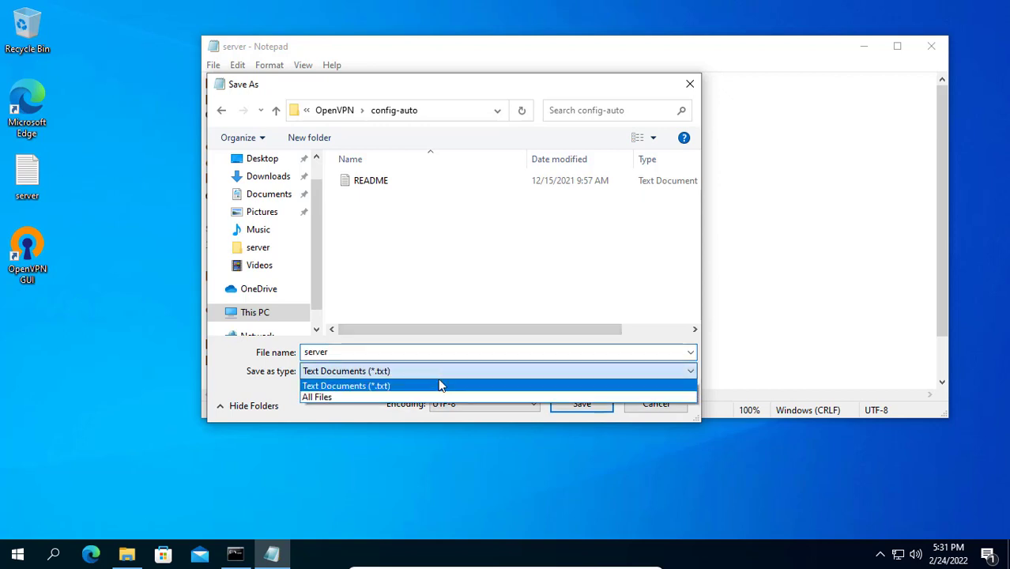
pyautogui.click(433, 398)
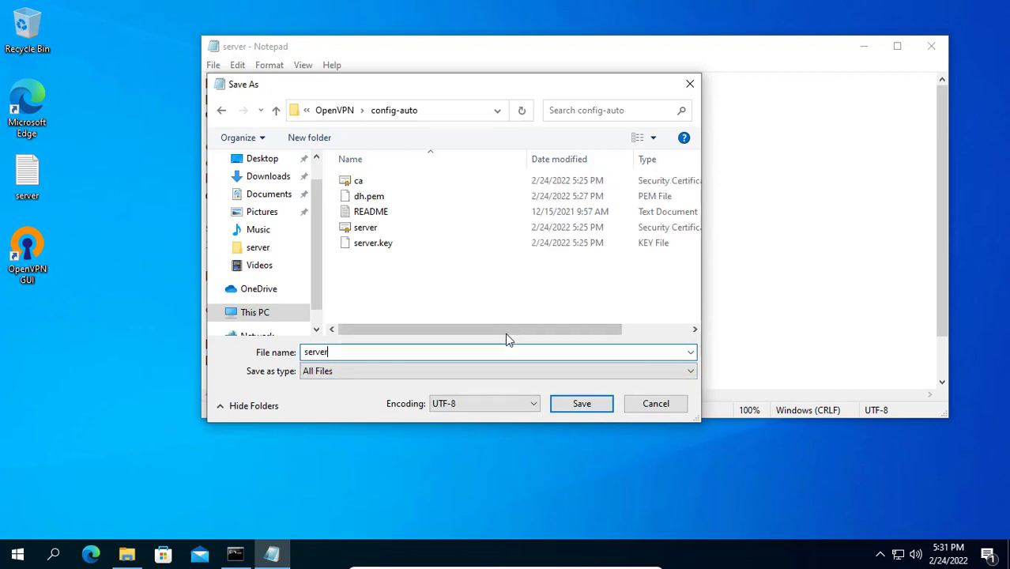
pyautogui.write('.ovpn')
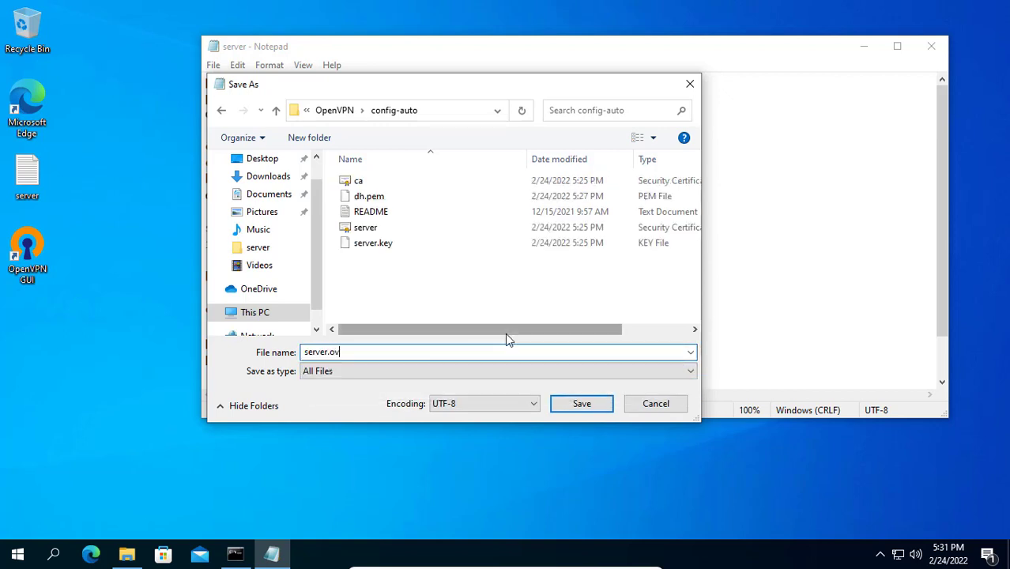
pyautogui.click(608, 404)
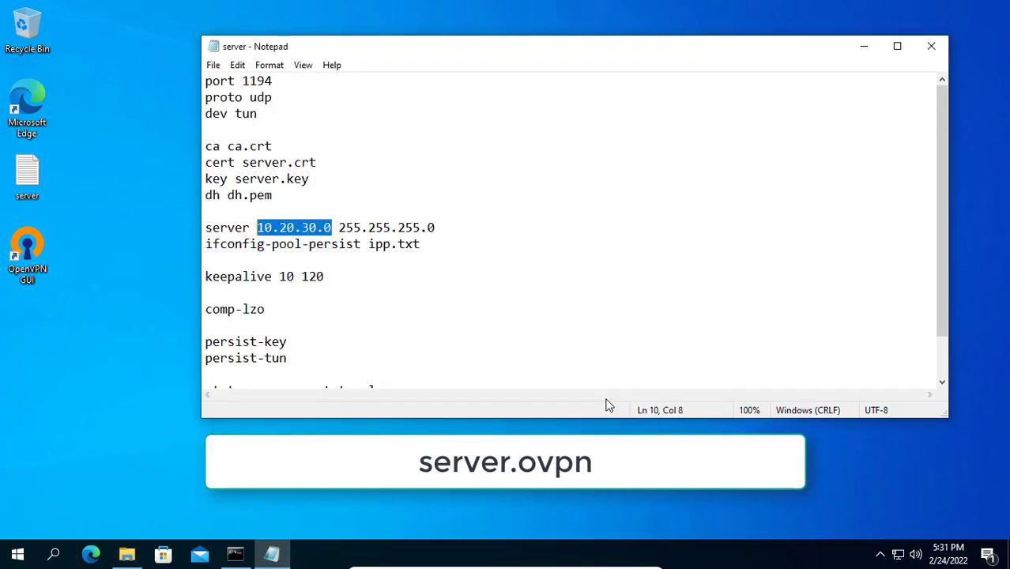
# Close the configuration text, check the new OpenVPN config file in the config-auto folder, and minimize the folder window
pyautogui.click(932, 48)
pyautogui.click(136, 551)
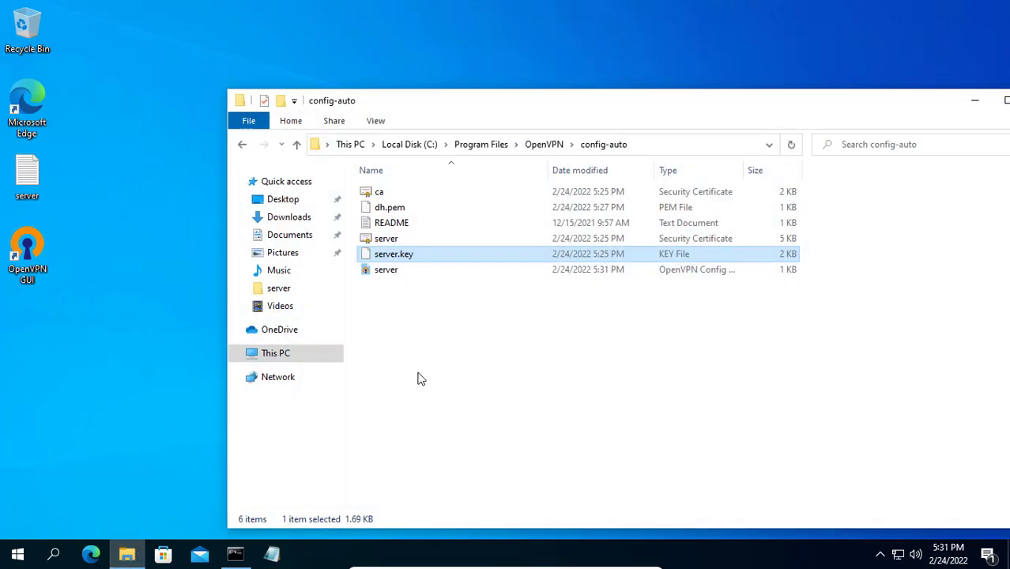
pyautogui.click(387, 276)
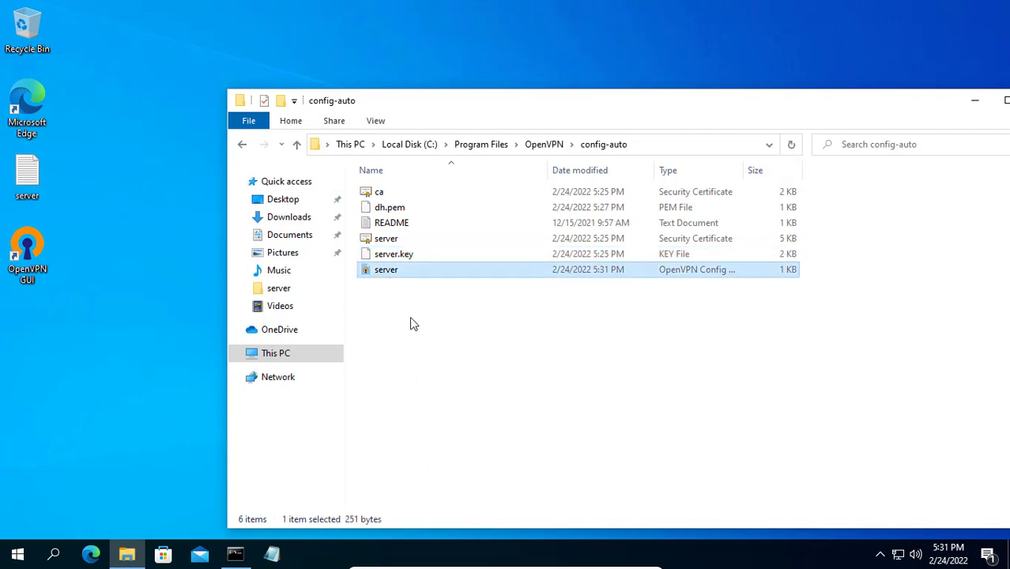
pyautogui.click(975, 100)
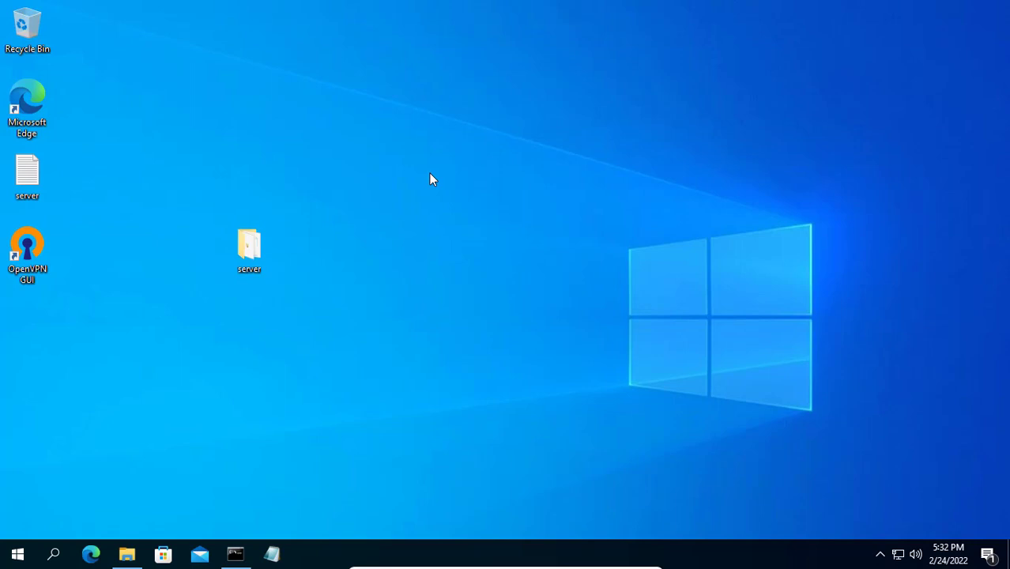
# Open the advanced settings of Windows Defender Firewall through Control Panel and maximize their window
pyautogui.click(54, 554)
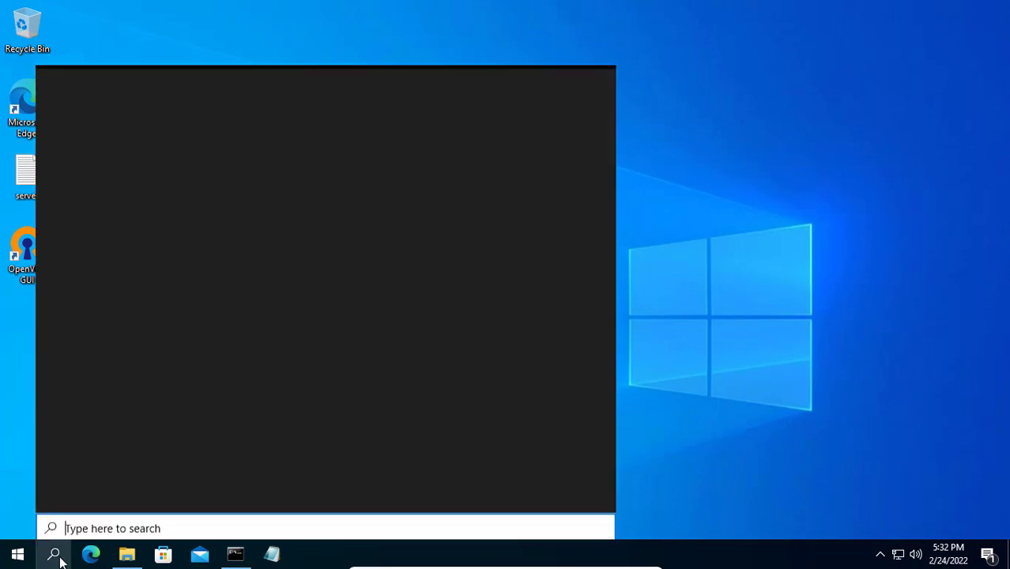
pyautogui.write('contro')
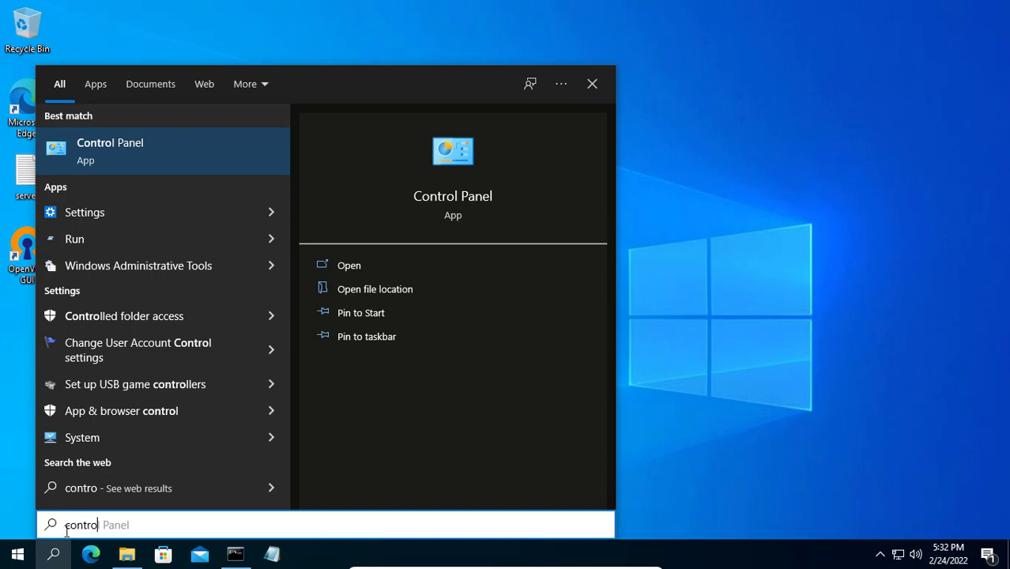
pyautogui.click(463, 215)
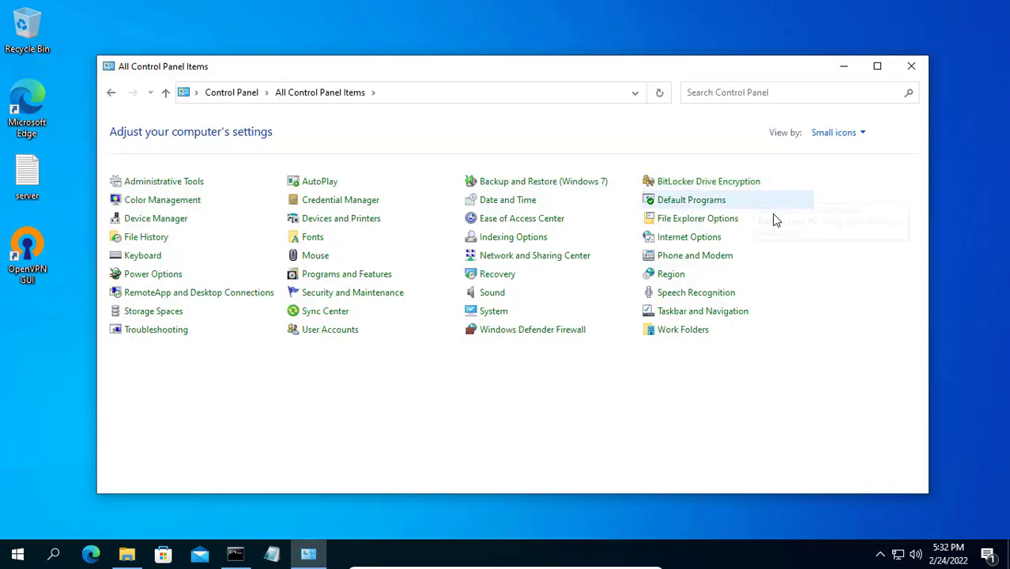
pyautogui.click(547, 335)
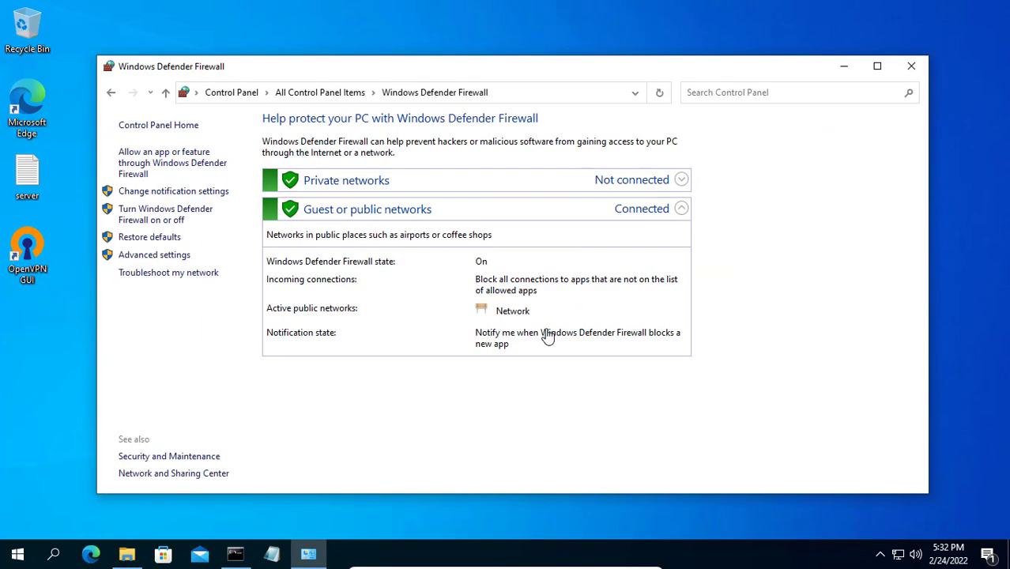
pyautogui.click(175, 260)
pyautogui.click(761, 16)
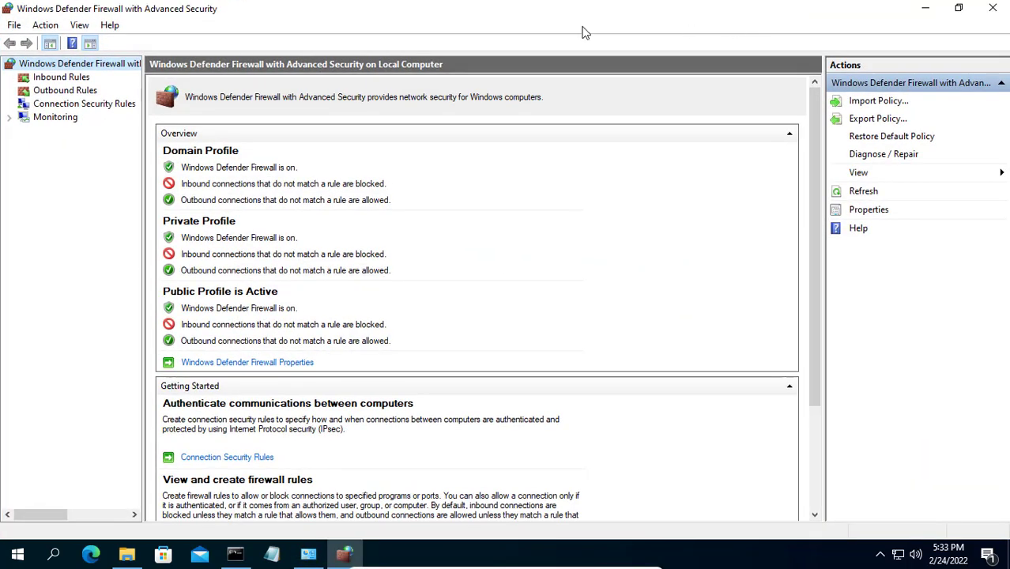
# Start a new inbound firewall rule and choose Port as its rule type
pyautogui.click(61, 78)
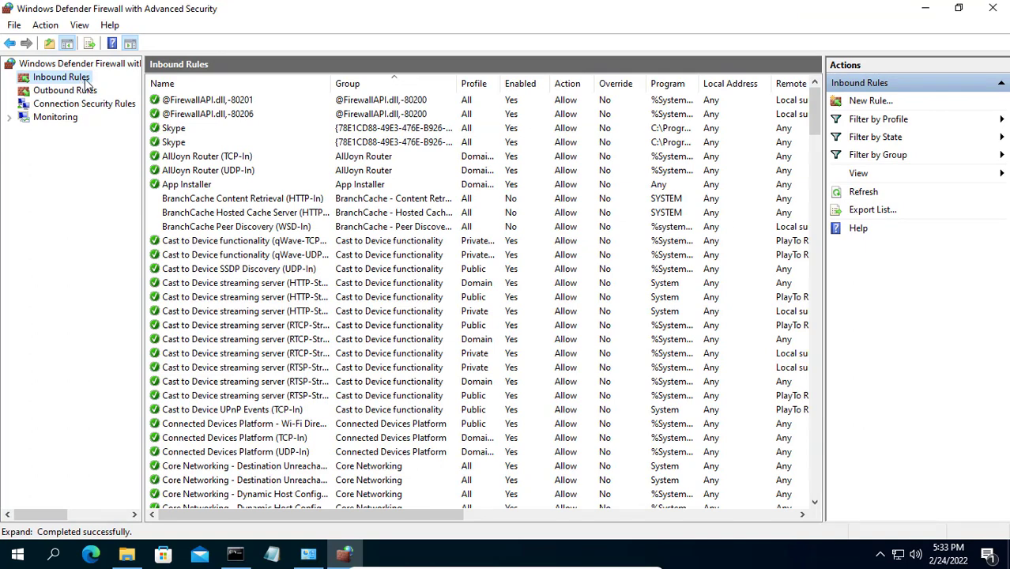
pyautogui.click(869, 101)
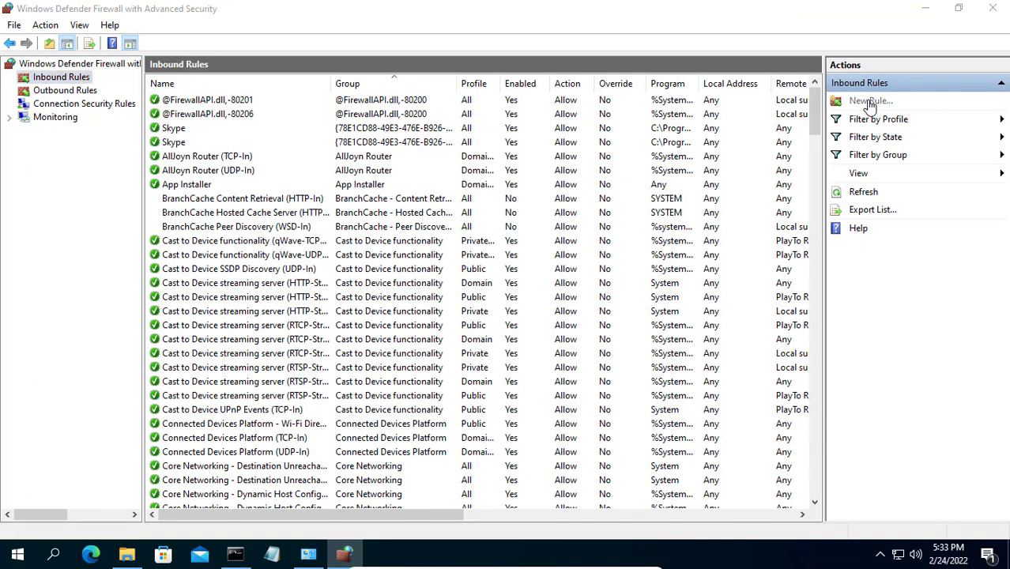
pyautogui.click(234, 223)
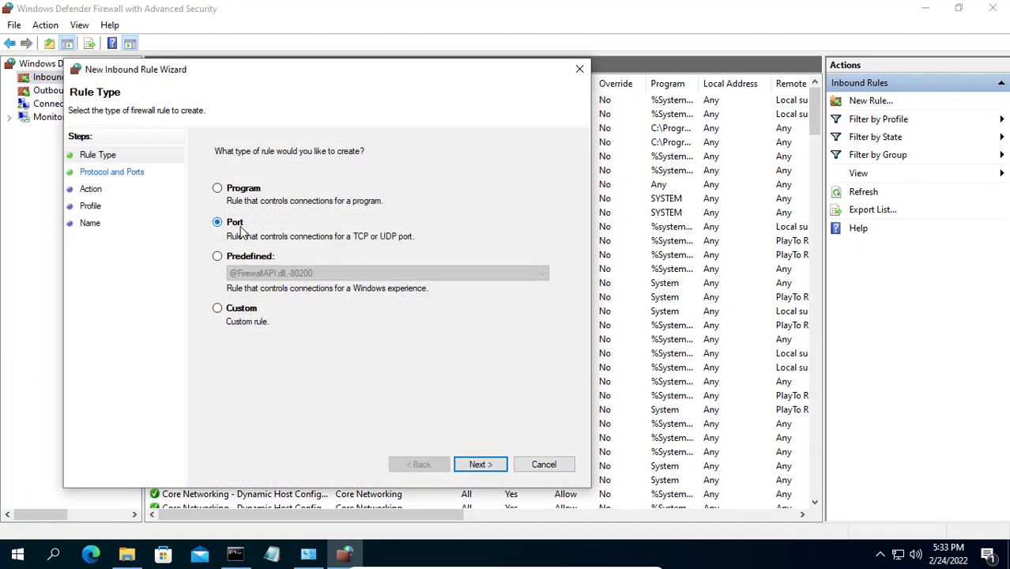
pyautogui.click(477, 463)
# Apply the inbound rule to UDP on the specific local port 1194
pyautogui.click(237, 190)
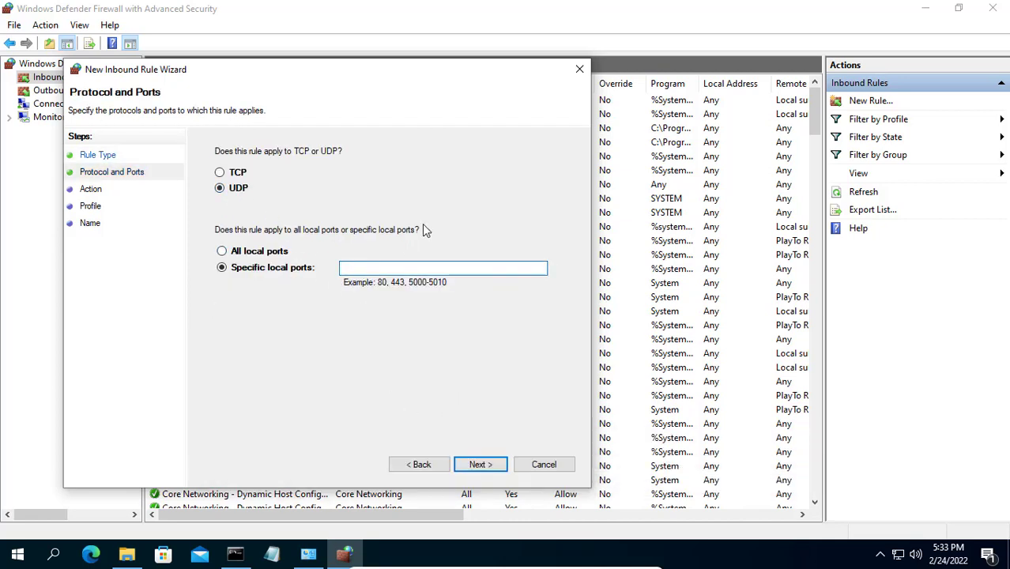
pyautogui.write('1194')
pyautogui.moveTo(442, 269); pyautogui.dragTo(292, 270)
pyautogui.press('BackSpace')
pyautogui.click(472, 464)
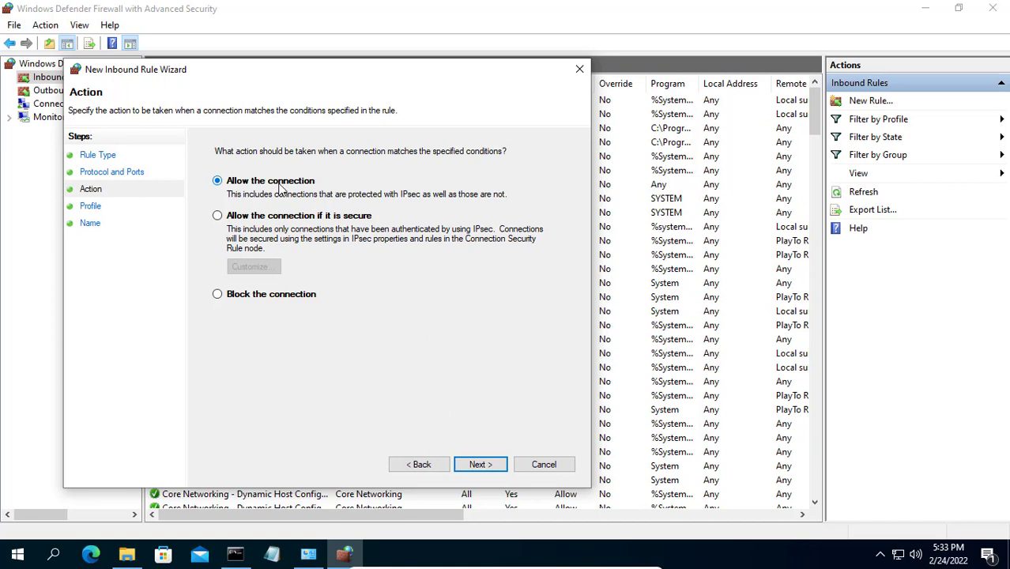
# Allow the connection for the Domain, Private and Public profiles, finish the rule with the name OpenVPN, and close the firewall window
pyautogui.click(477, 466)
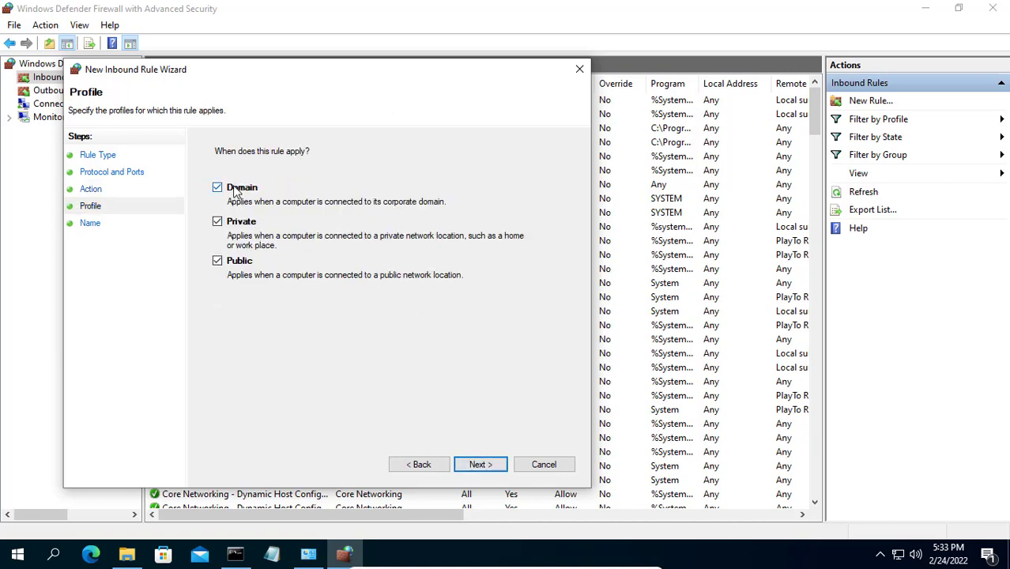
pyautogui.click(498, 466)
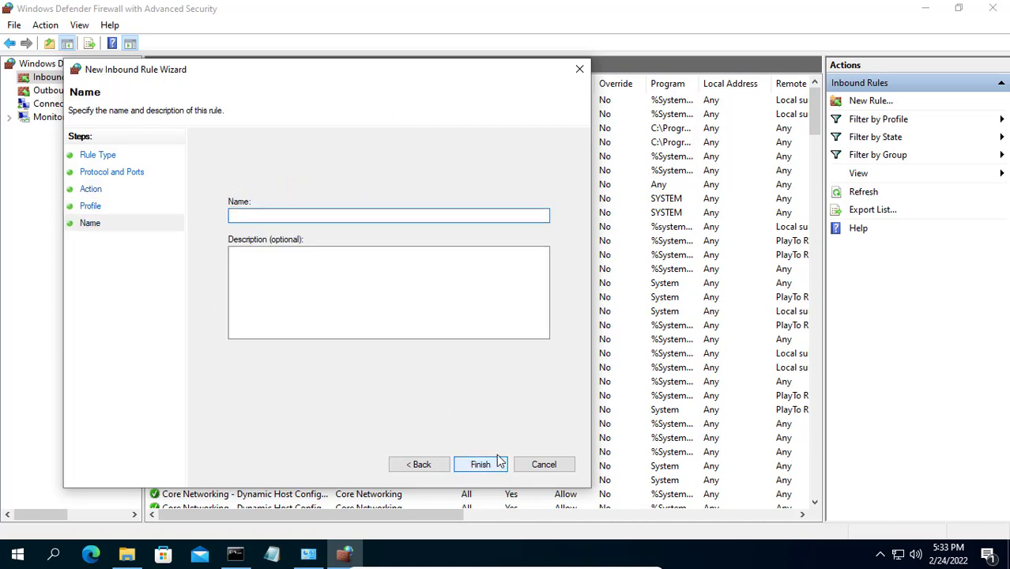
pyautogui.write('OpenVPN')
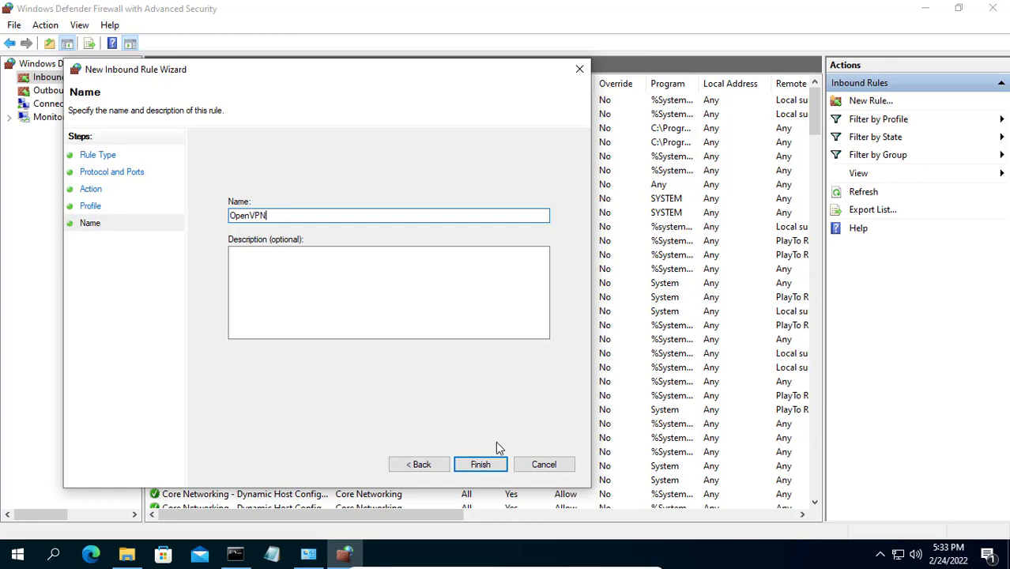
pyautogui.click(481, 464)
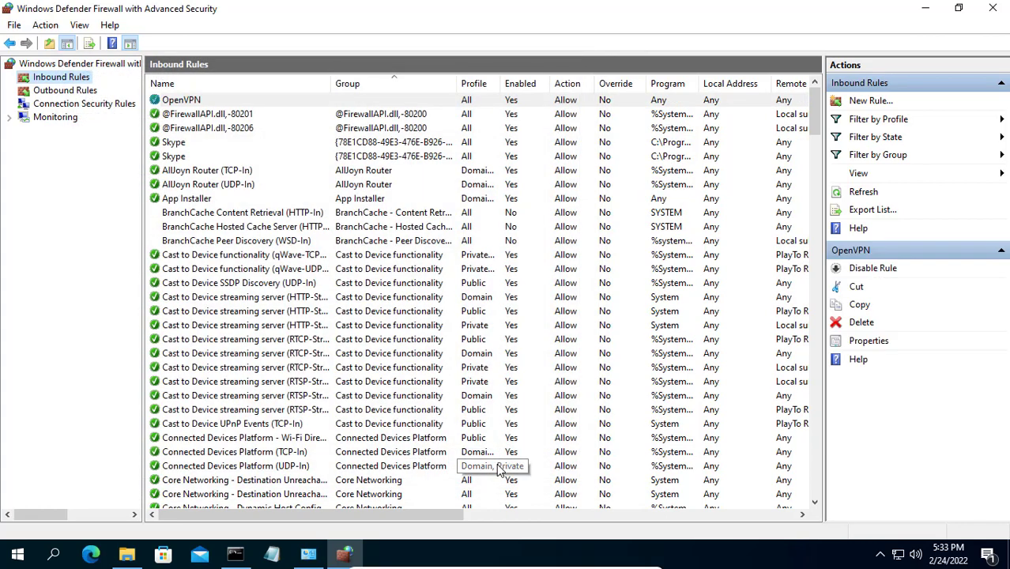
pyautogui.click(230, 103)
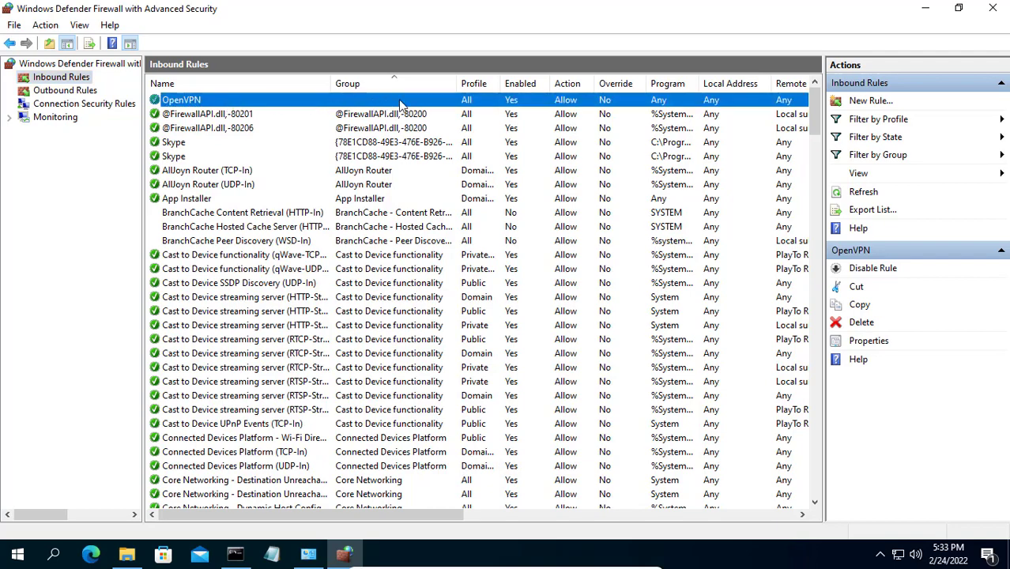
pyautogui.click(992, 8)
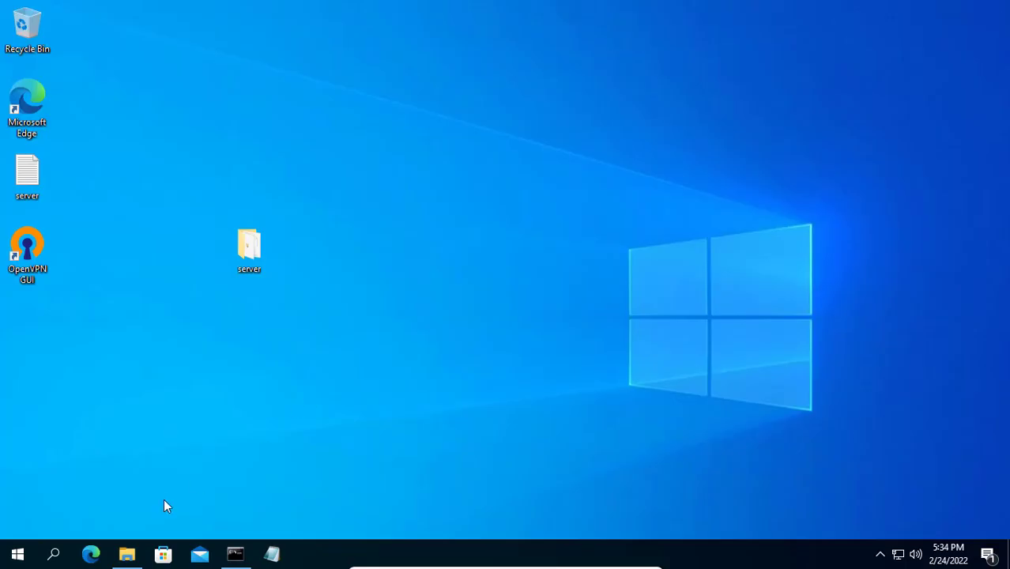
# Open the DrayTek router's web interface at 10.11.32.140:8080 in Microsoft Edge and go to the NAT Port Redirection page
pyautogui.click(91, 553)
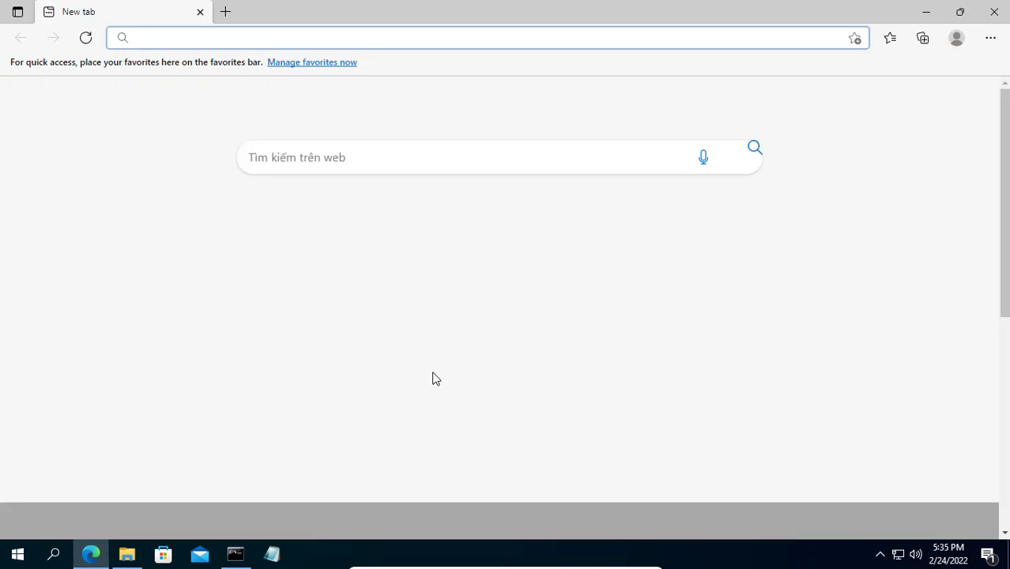
pyautogui.write('10.11.32.140:8080')
pyautogui.press('Return')
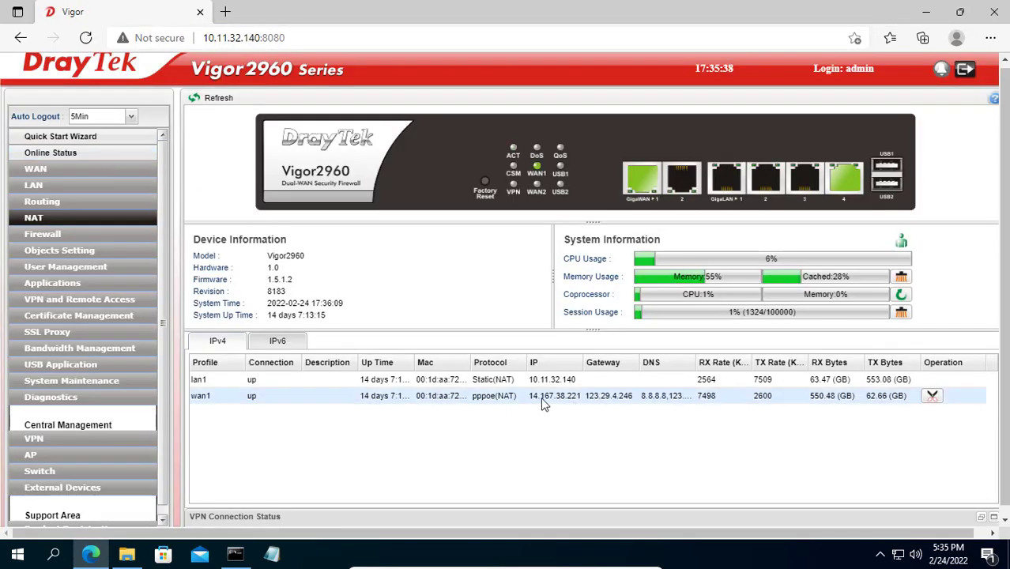
pyautogui.click(70, 216)
pyautogui.click(72, 234)
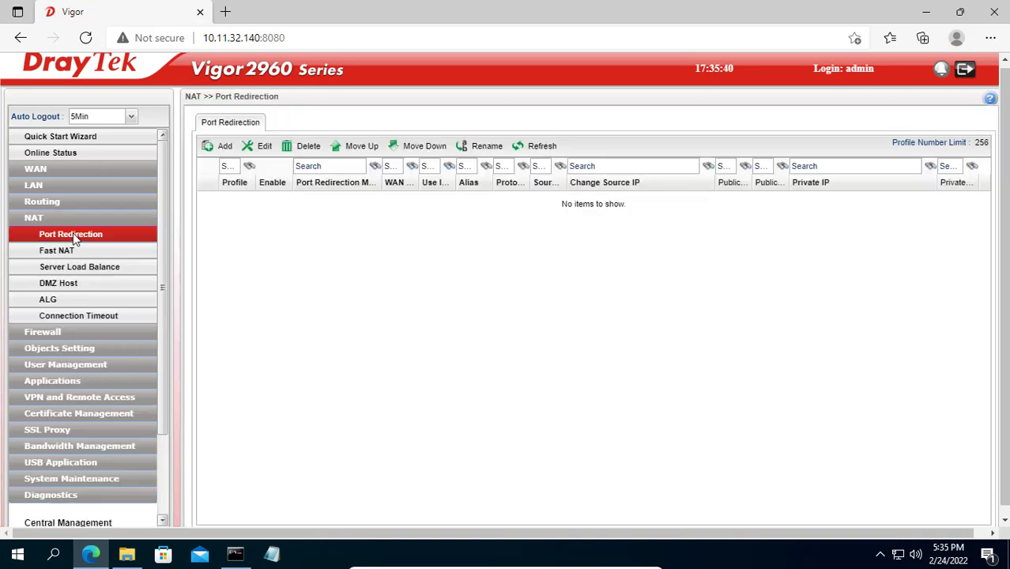
# Add an enabled port redirection profile named OpenVPN with public port 1194 and private port 1194
pyautogui.click(220, 145)
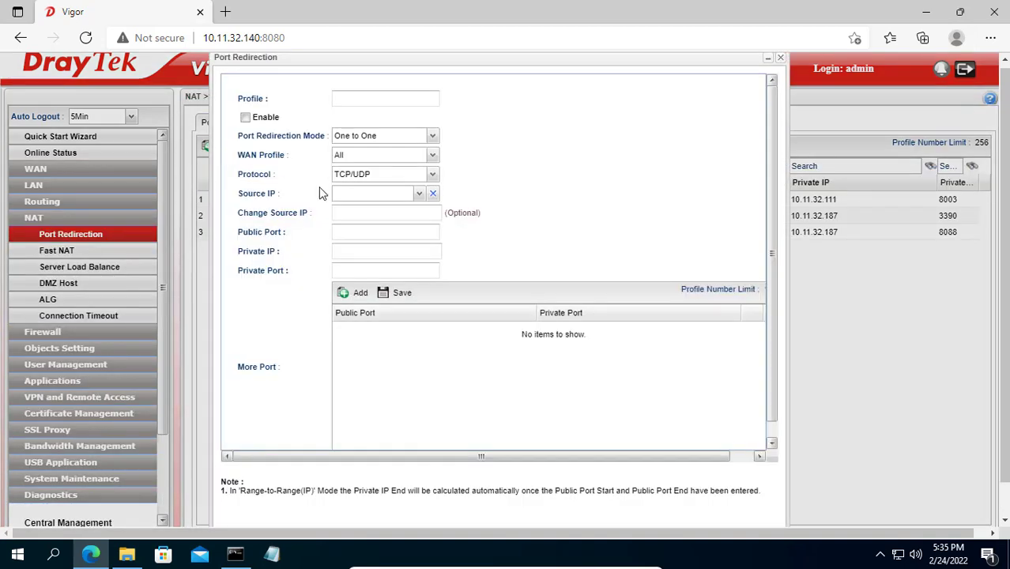
pyautogui.write('OpenVPN')
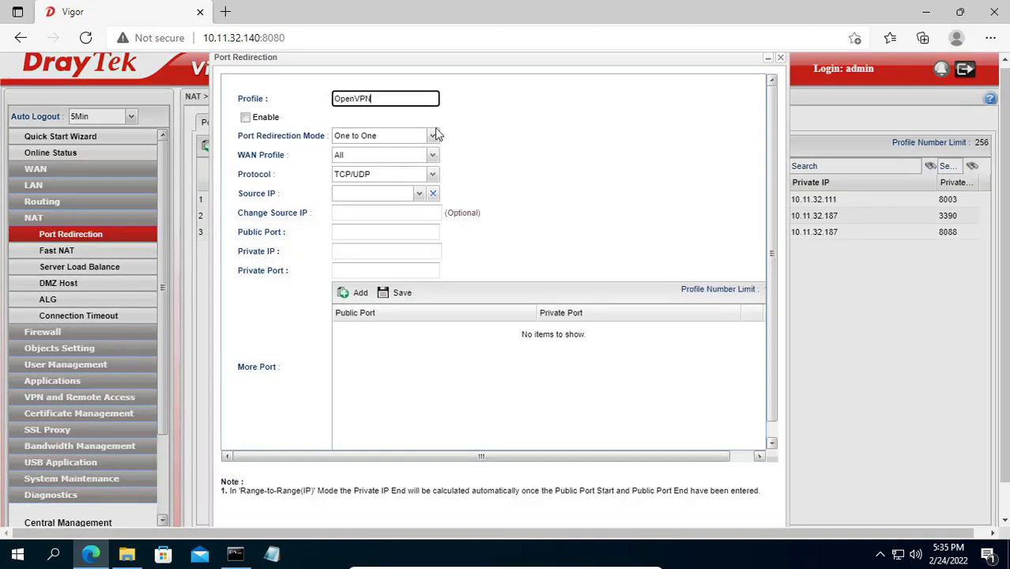
pyautogui.click(270, 119)
pyautogui.click(368, 234)
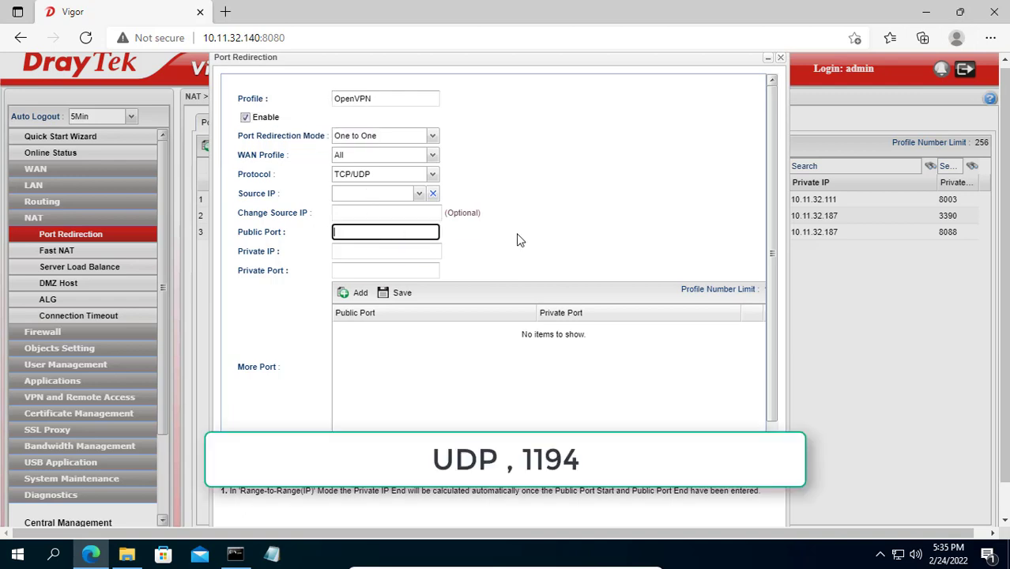
pyautogui.write('1194')
pyautogui.click(425, 272)
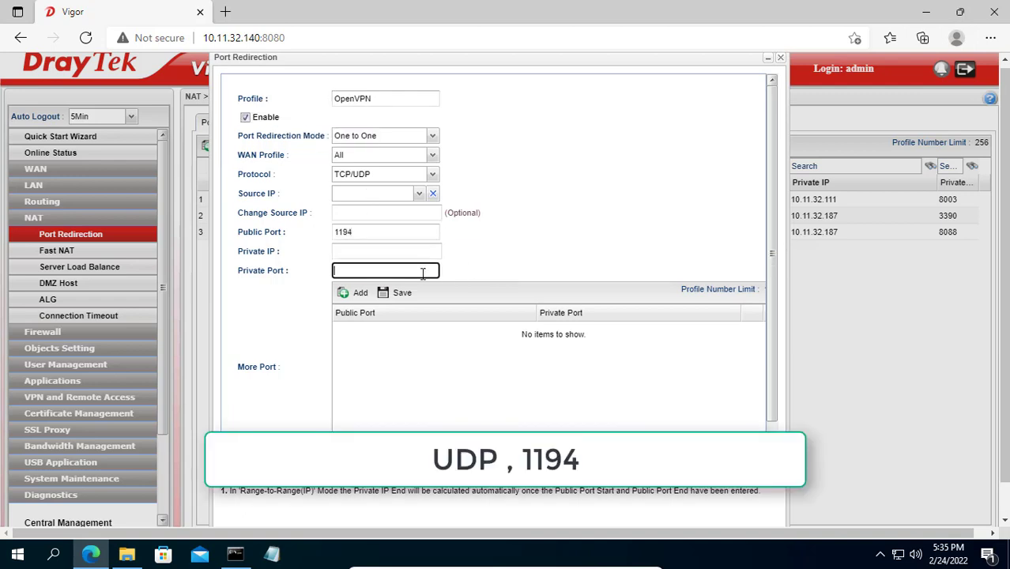
pyautogui.write('1194')
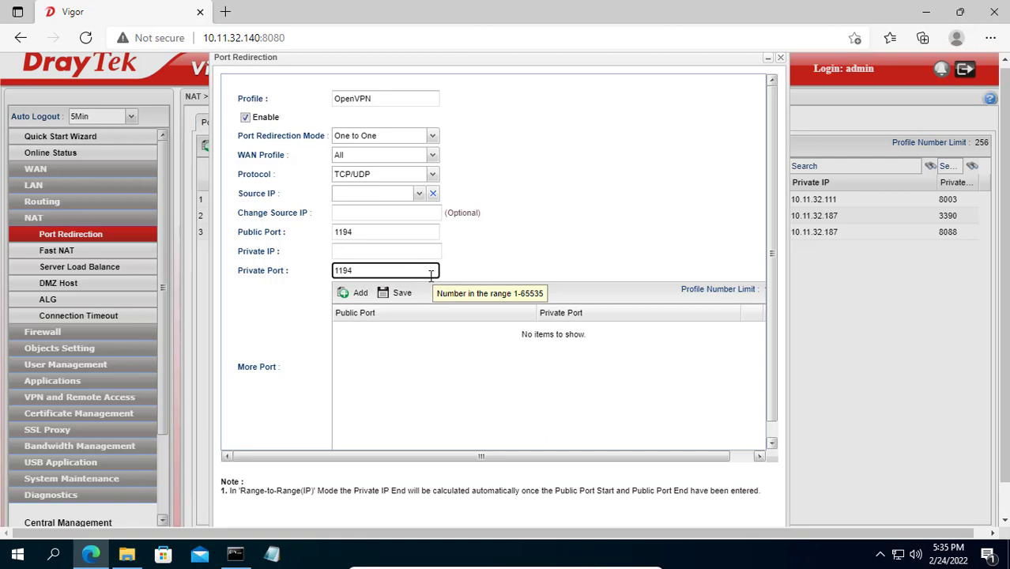
# Look up this computer's Ethernet IPv4 address with ipconfig in a new Command Prompt window
pyautogui.rightClick(235, 553)
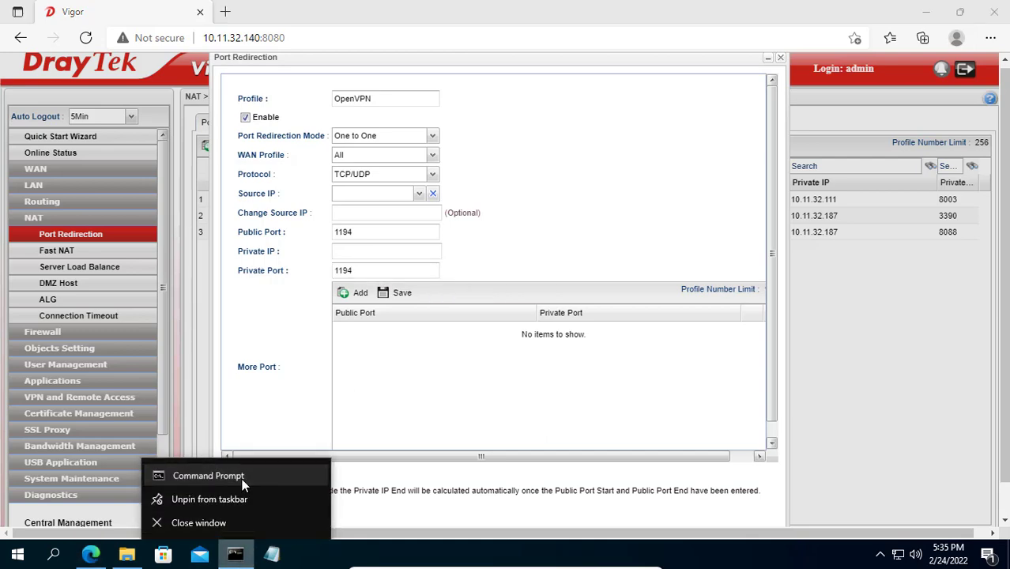
pyautogui.click(208, 475)
pyautogui.write('ipconfig')
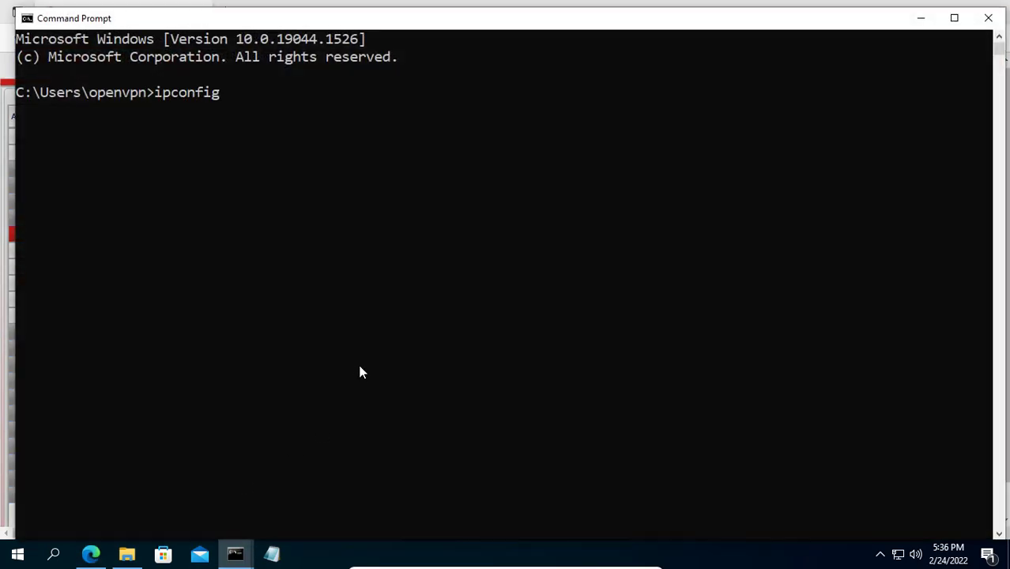
pyautogui.press('Return')
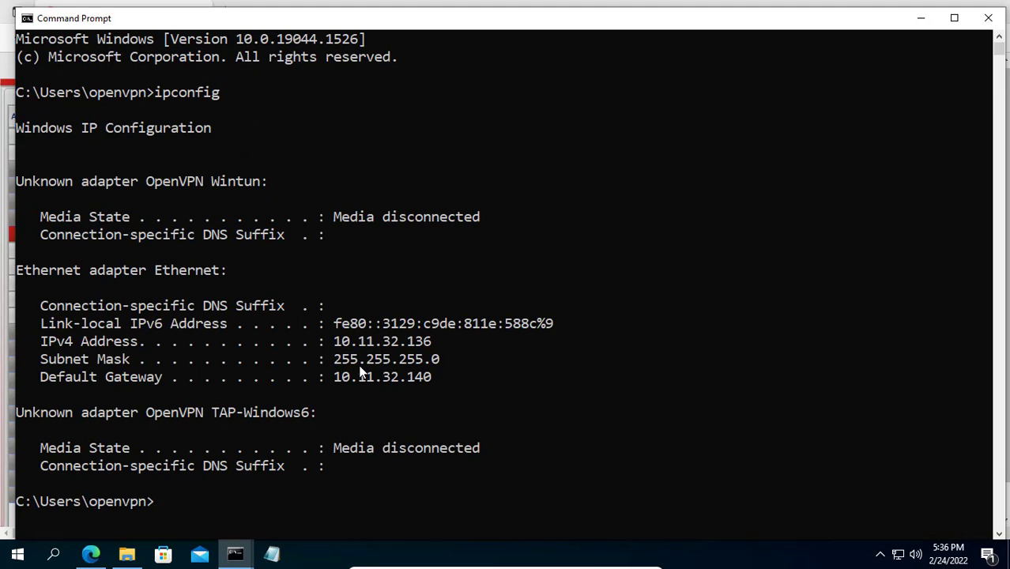
pyautogui.moveTo(433, 345); pyautogui.dragTo(102, 346)
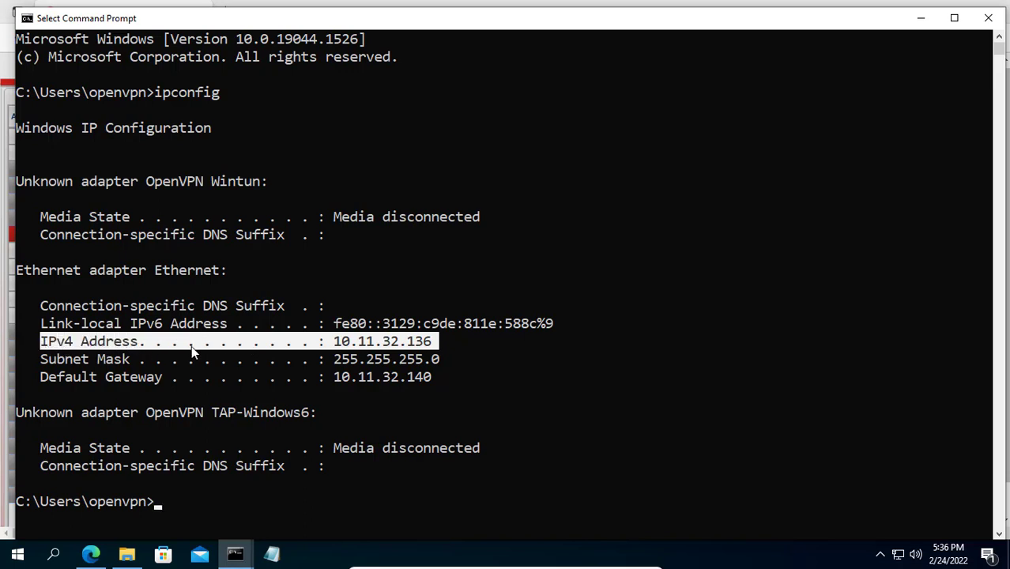
pyautogui.click(920, 28)
# Set the redirection profile's private IP to 10.11.32.136 and apply the profile
pyautogui.click(398, 251)
pyautogui.write('10.11.32.136')
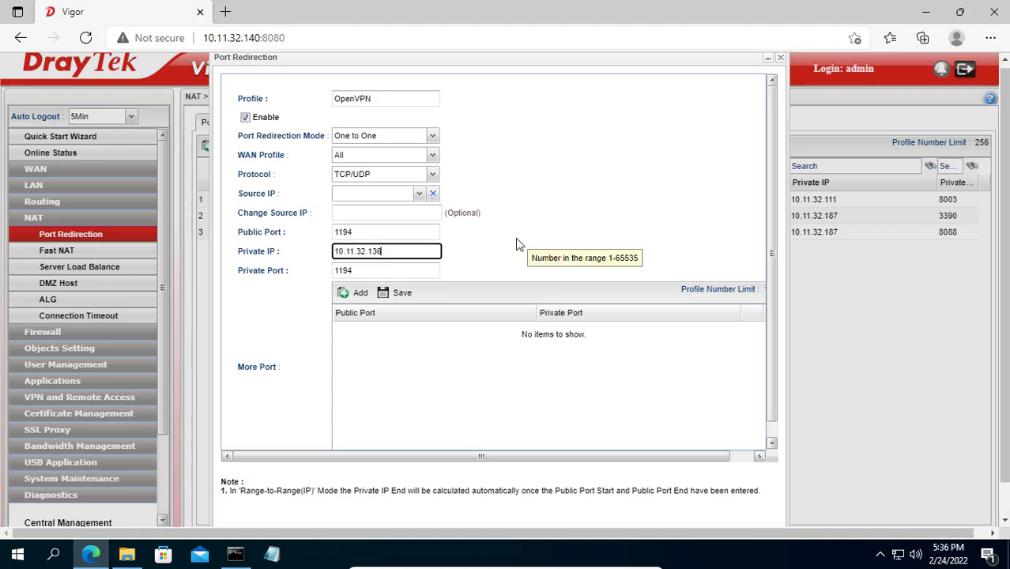
pyautogui.scroll(-1, 869, 375)
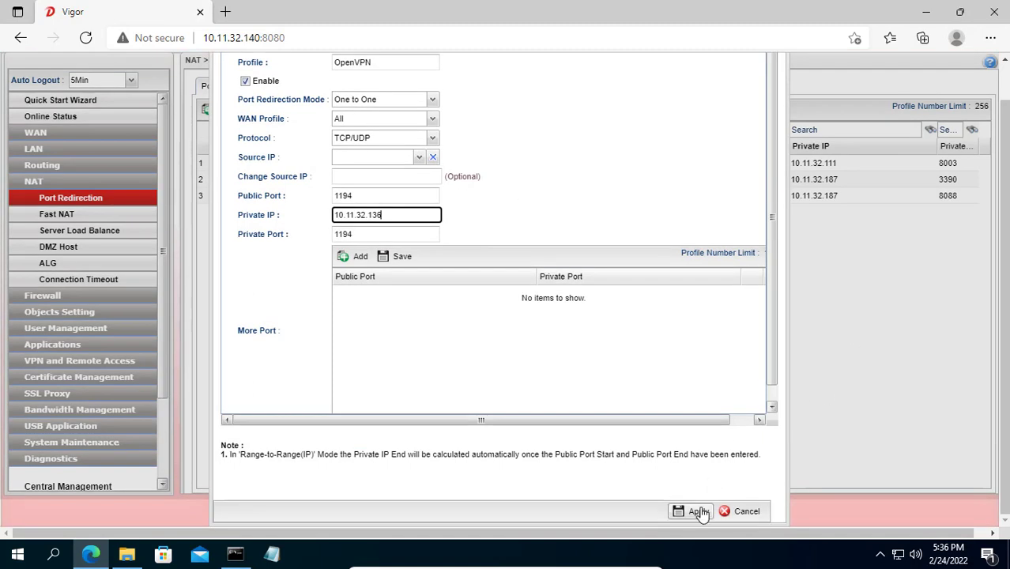
pyautogui.click(699, 512)
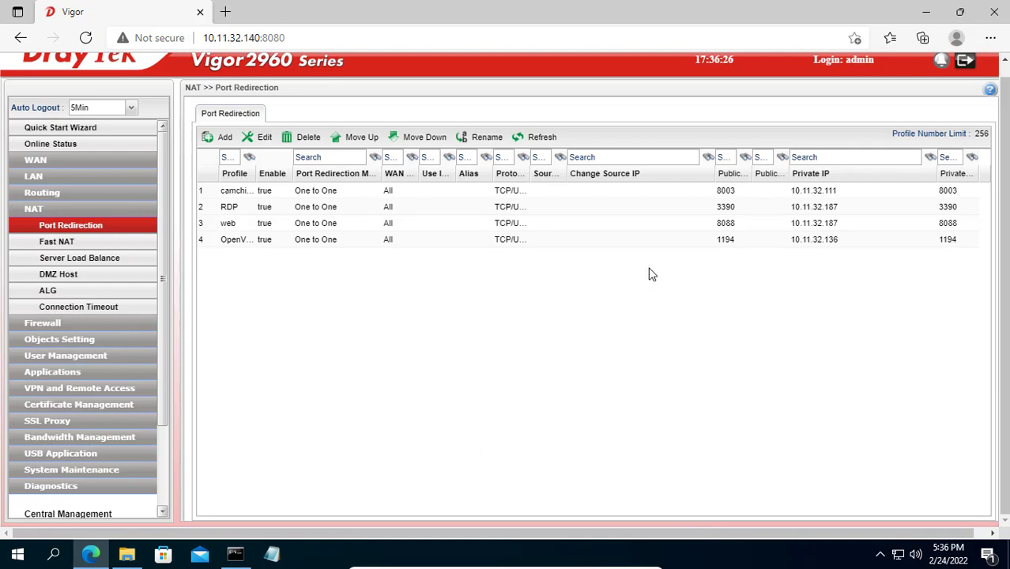
pyautogui.click(650, 243)
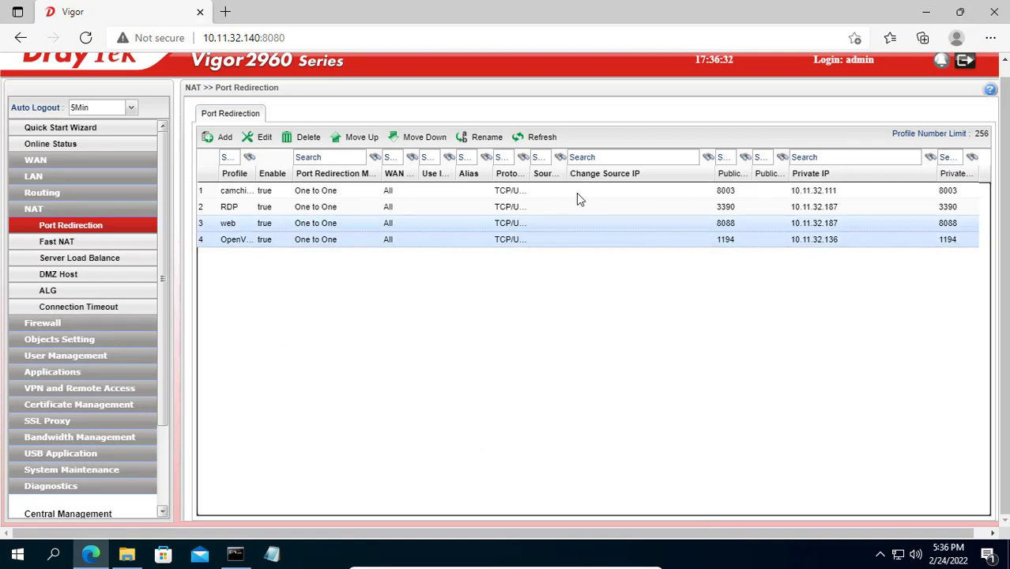
# Open Dynu in a new browser tab and go to the DDNS Services page of its control panel
pyautogui.click(225, 12)
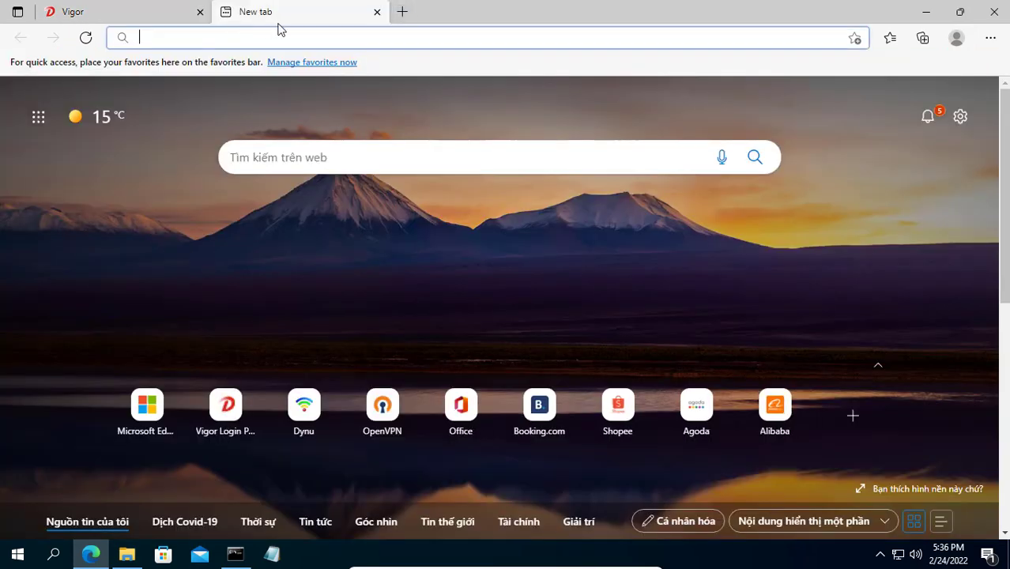
pyautogui.click(304, 410)
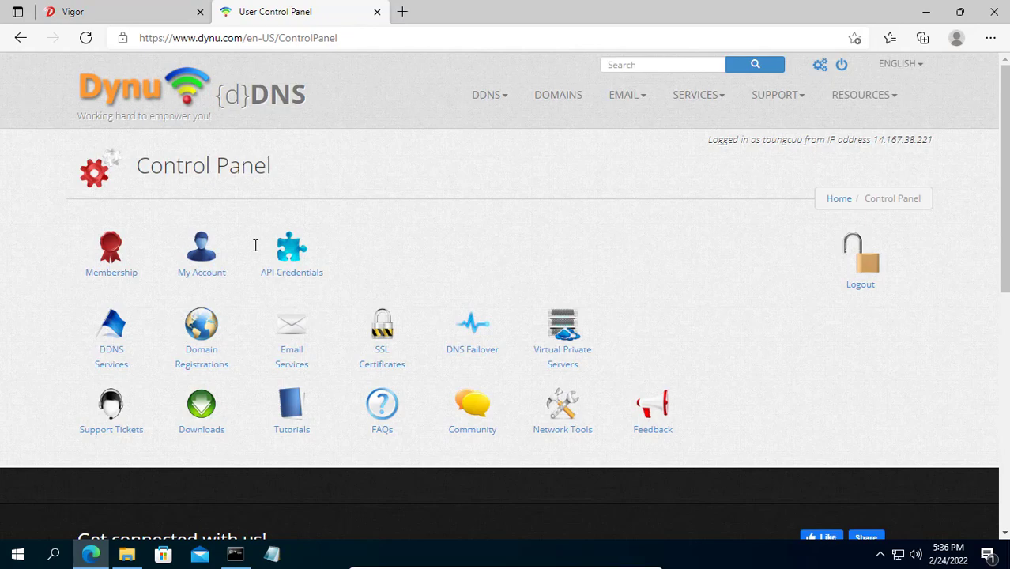
pyautogui.click(109, 336)
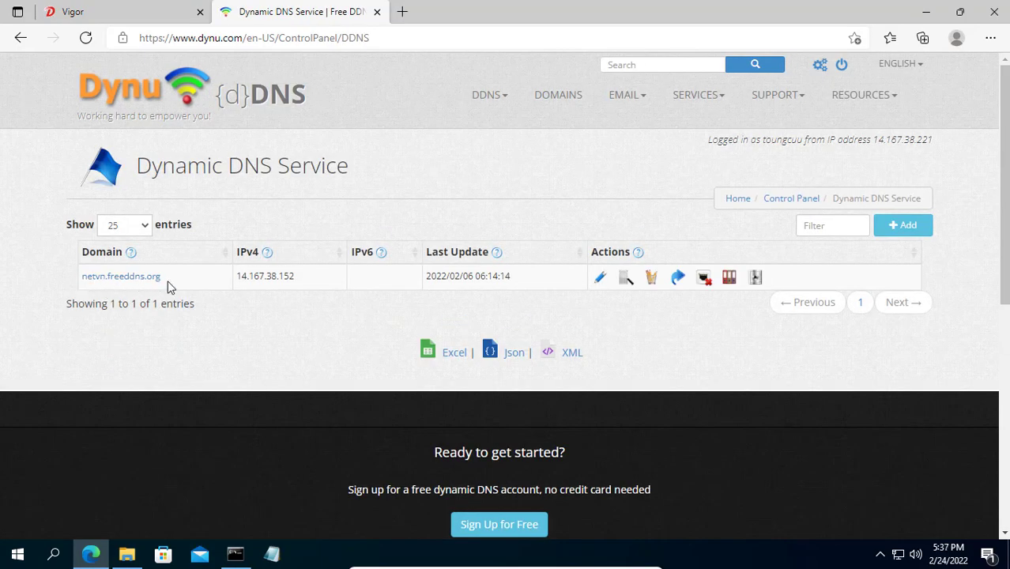
# Go to Dynu's DDNS setup page and download the IP Update Client for Windows
pyautogui.moveTo(498, 102)
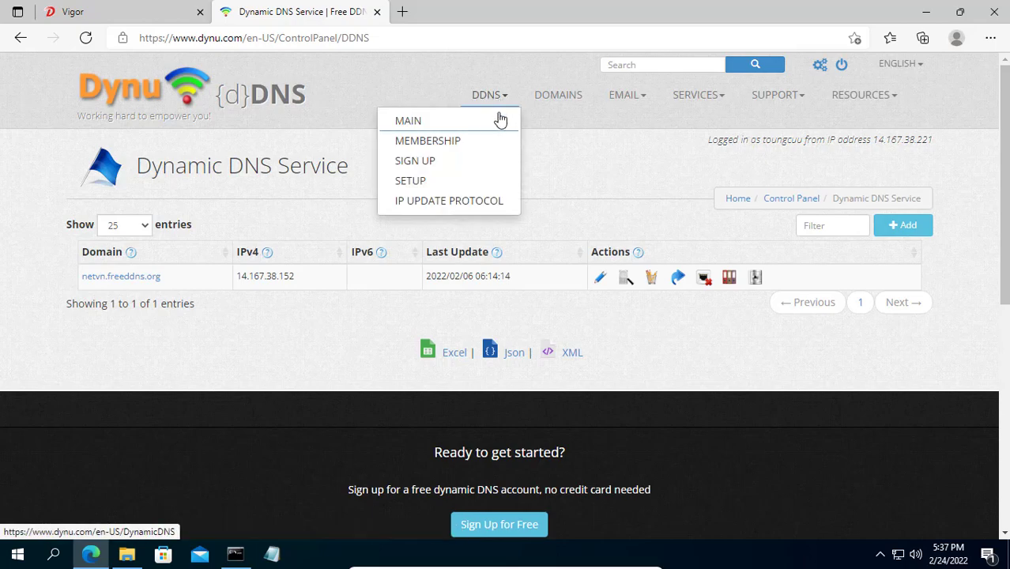
pyautogui.click(411, 181)
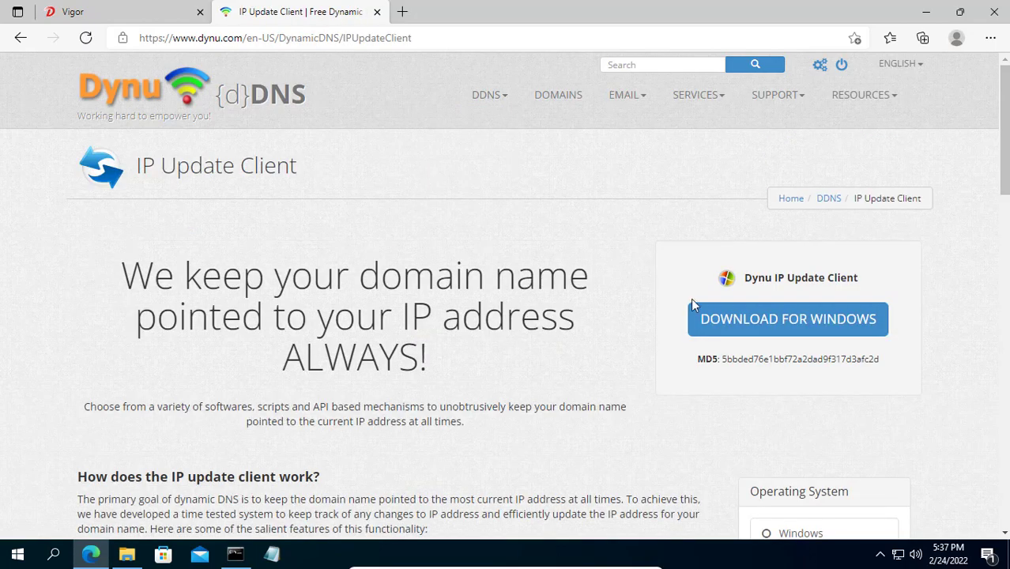
pyautogui.click(765, 322)
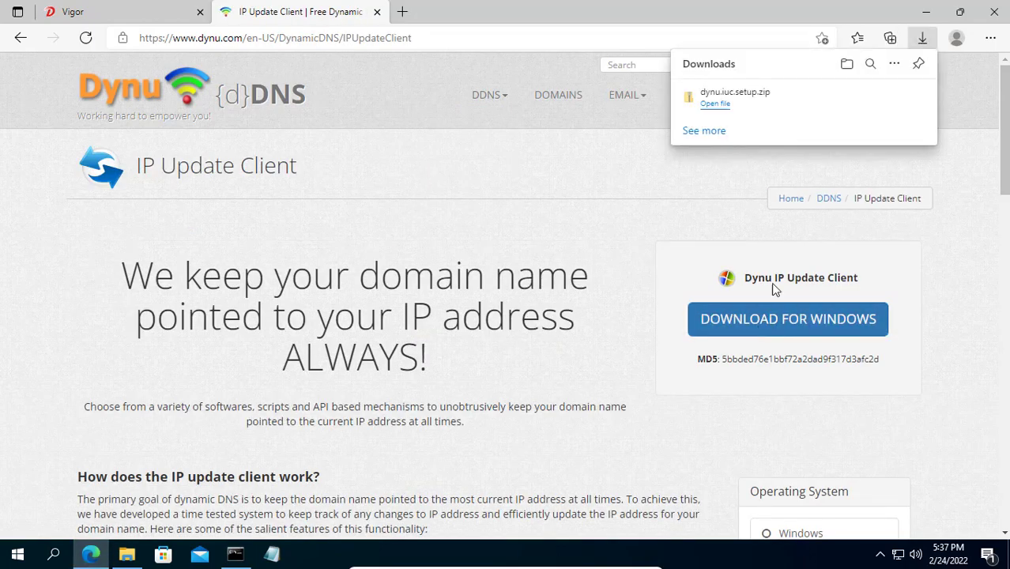
# Extract the downloaded dynu.iuc.setup archive into its own folder in Downloads
pyautogui.click(872, 98)
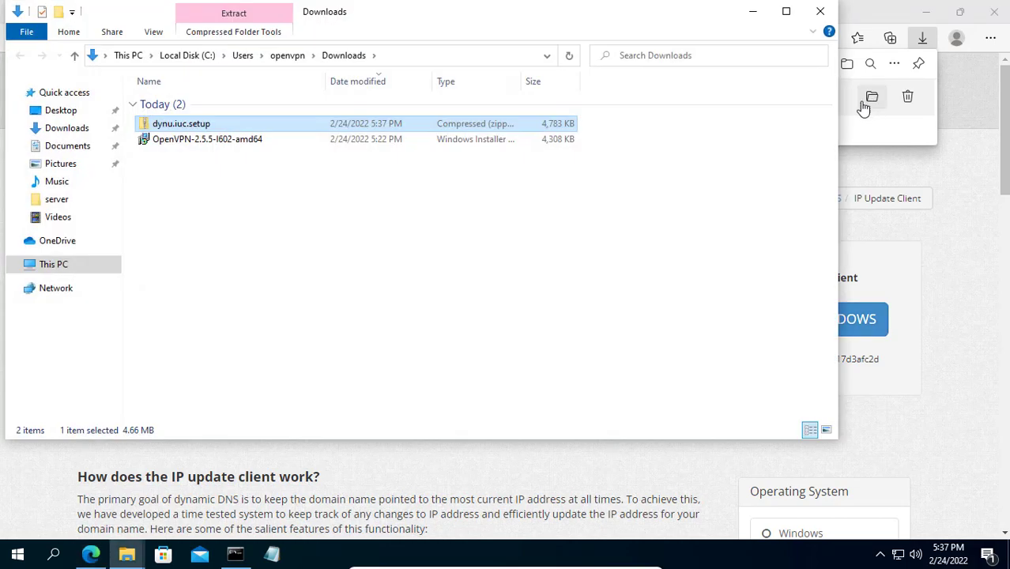
pyautogui.rightClick(247, 126)
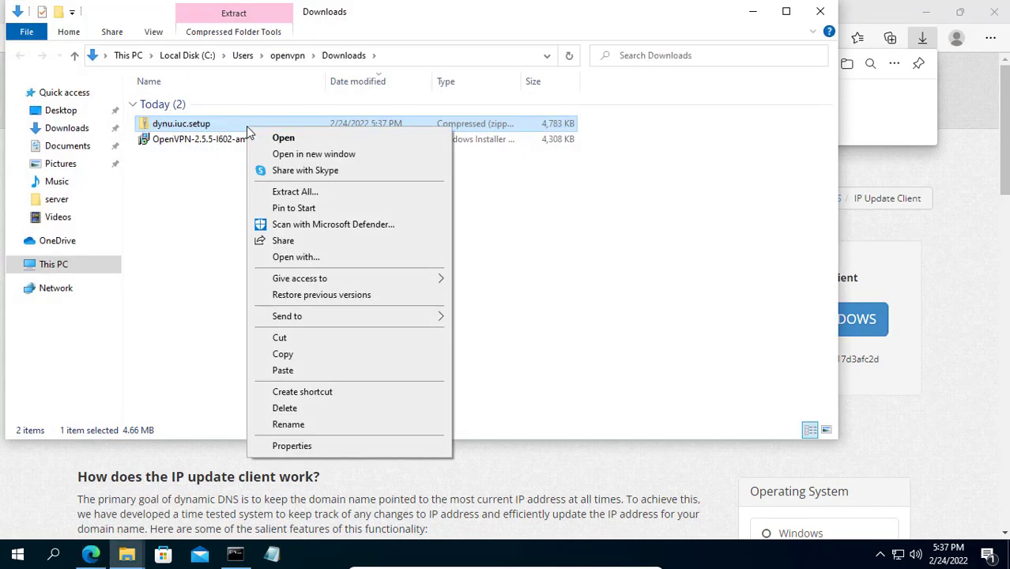
pyautogui.click(307, 190)
pyautogui.click(639, 420)
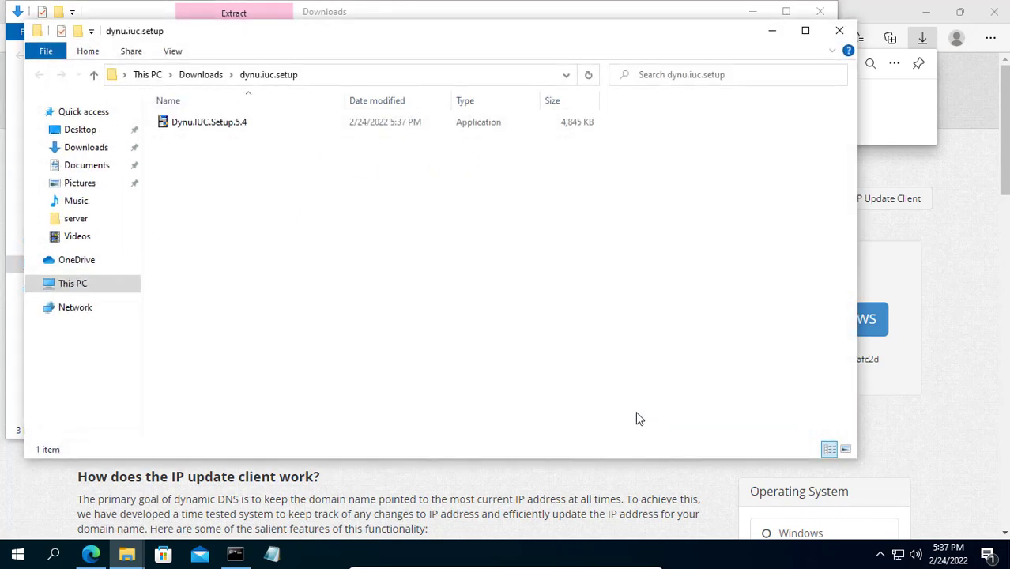
# Install the Dynu IP Update Client from Dynu.IUC.Setup.5.4, clear away the open windows, and finish setup with the client set to start
pyautogui.doubleClick(226, 125)
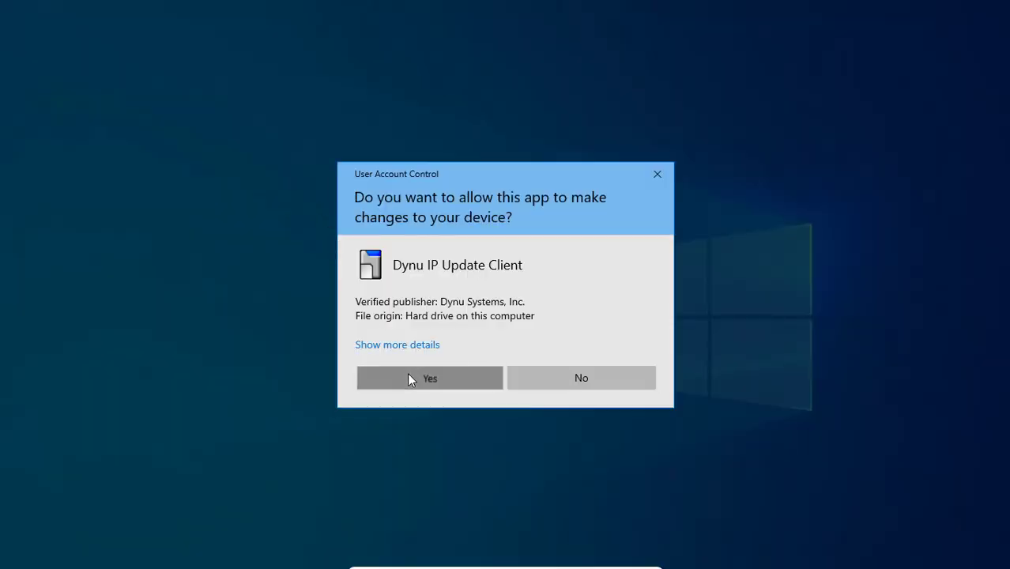
pyautogui.click(410, 379)
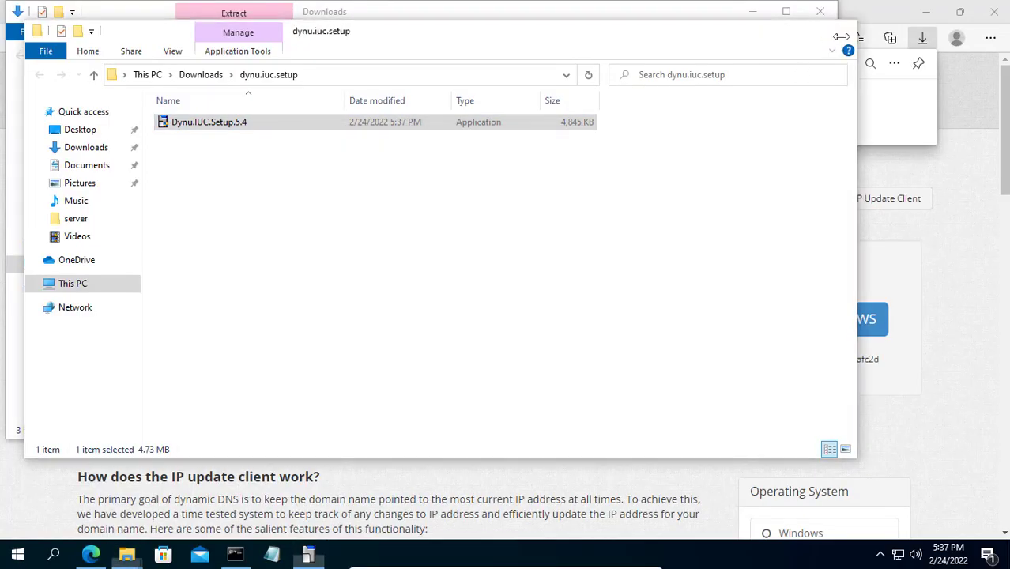
pyautogui.click(839, 30)
pyautogui.click(820, 12)
pyautogui.click(925, 11)
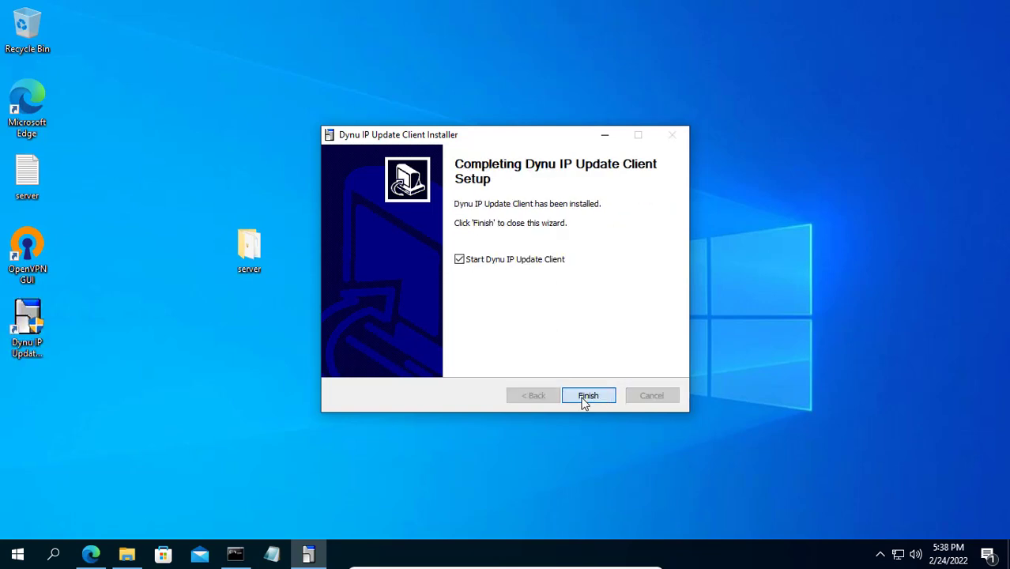
pyautogui.click(583, 397)
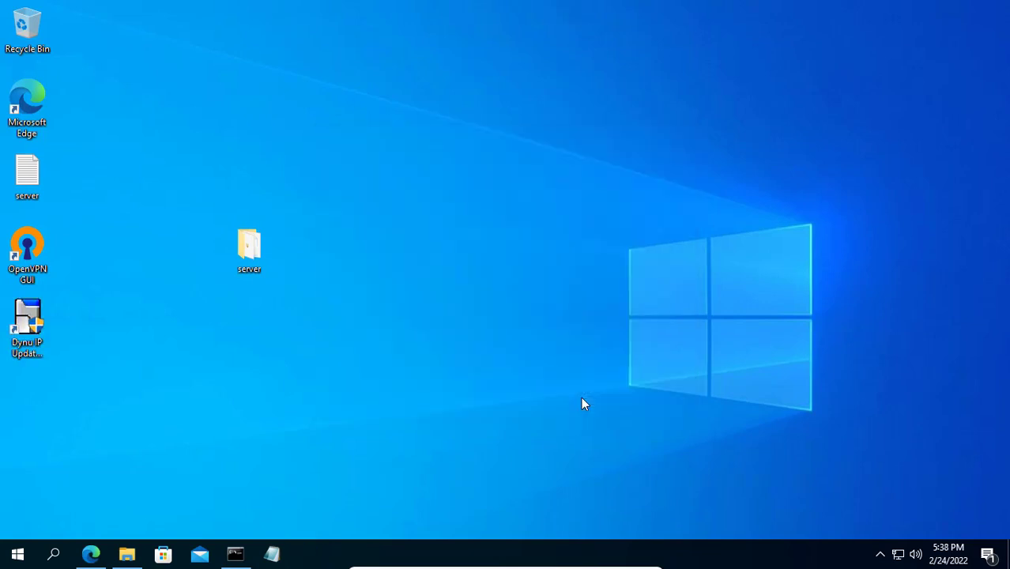
# Sign in to the Dynu client with the account username and password, check the current IPv4 address in its activity log, and close it
pyautogui.write('toungcuu')
pyautogui.press('Tab')
pyautogui.write('••••••••••••')
pyautogui.click(509, 332)
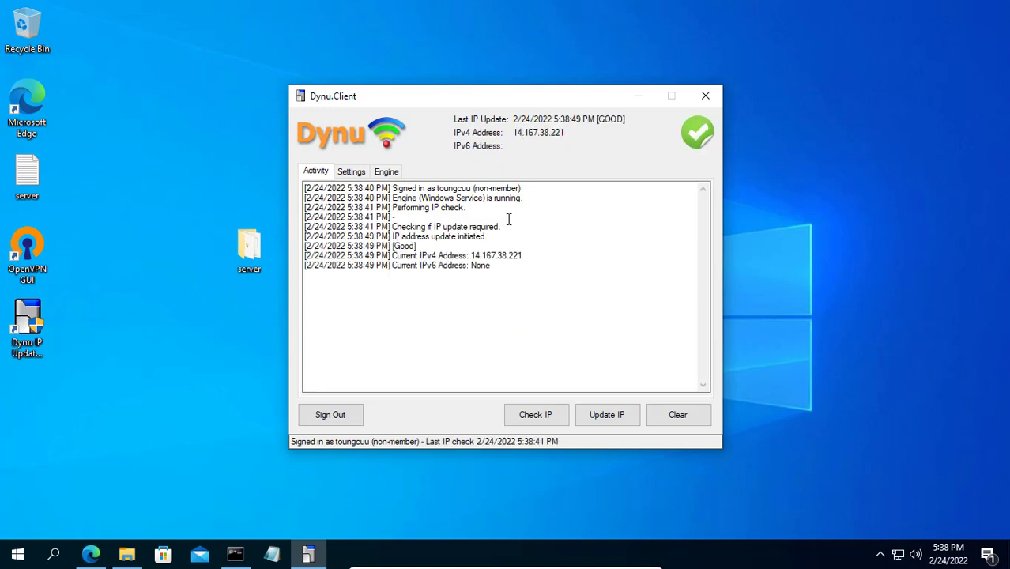
pyautogui.moveTo(393, 255); pyautogui.dragTo(515, 255)
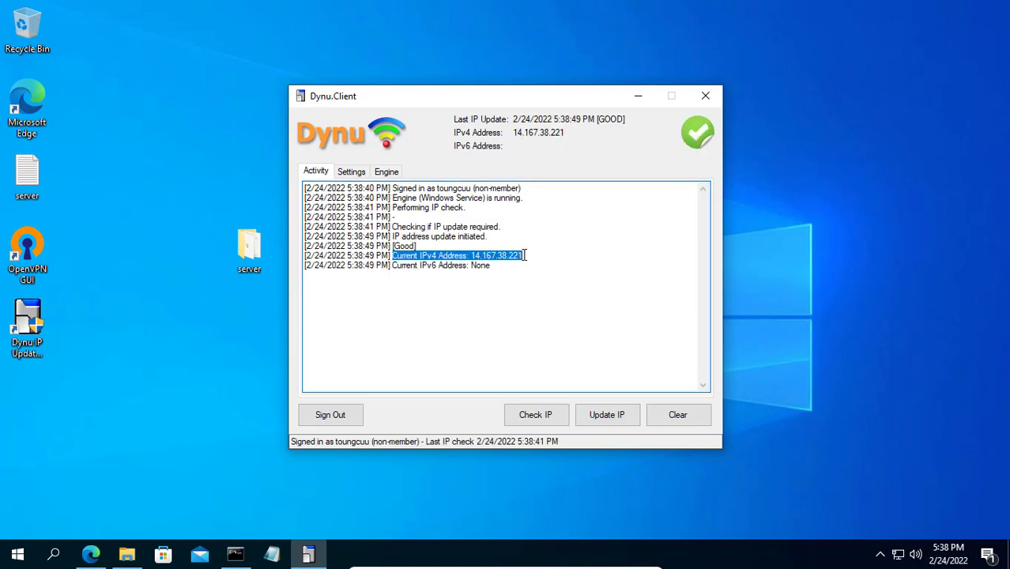
pyautogui.click(705, 97)
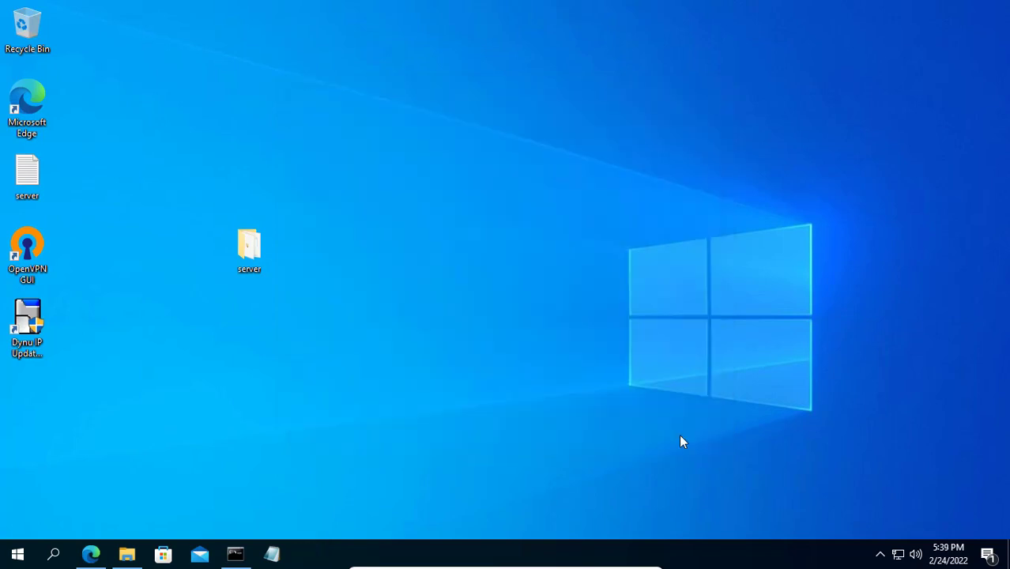
# Recall the easyrsa server certificate command in the EasyRSA shell and change build-server-full to build-client-full
pyautogui.click(235, 554)
pyautogui.write('./easyrsa build-server-full server nopass')
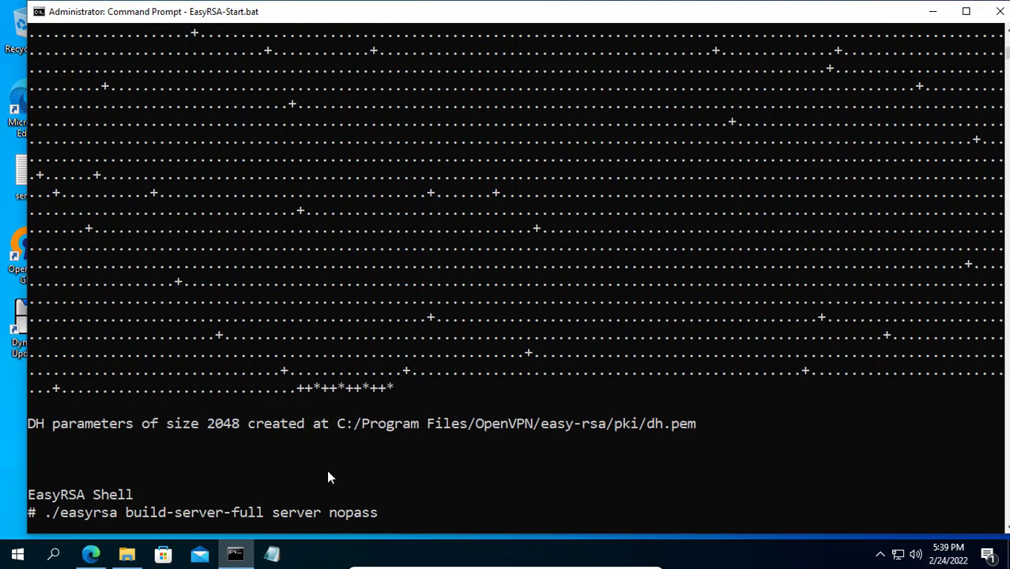
pyautogui.press('Left')
pyautogui.press('Left')
pyautogui.press('Left')
pyautogui.press('Left')
pyautogui.press('Left')
pyautogui.press('Left')
pyautogui.press('Left')
pyautogui.press('Left')
pyautogui.press('Left')
pyautogui.press('Left')
pyautogui.press('Left')
pyautogui.press('Left')
pyautogui.press('Left')
pyautogui.press('Left')
pyautogui.press('Left')
pyautogui.press('Left')
pyautogui.press('Left')
pyautogui.press('Left')
pyautogui.press('Left')
pyautogui.press('BackSpace')
pyautogui.press('BackSpace')
pyautogui.press('BackSpace')
pyautogui.press('BackSpace')
pyautogui.press('BackSpace')
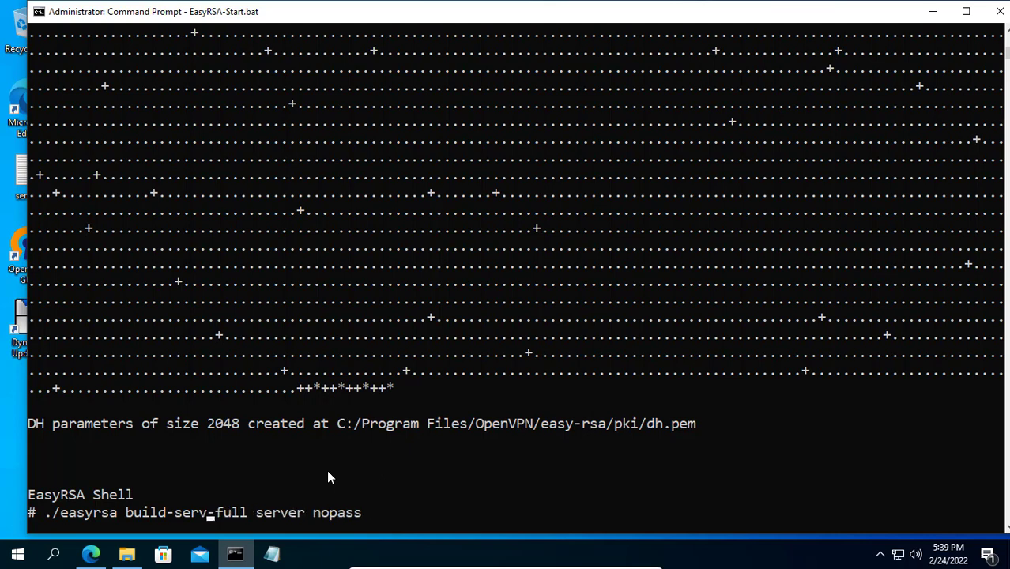
pyautogui.press('BackSpace')
pyautogui.write('client')
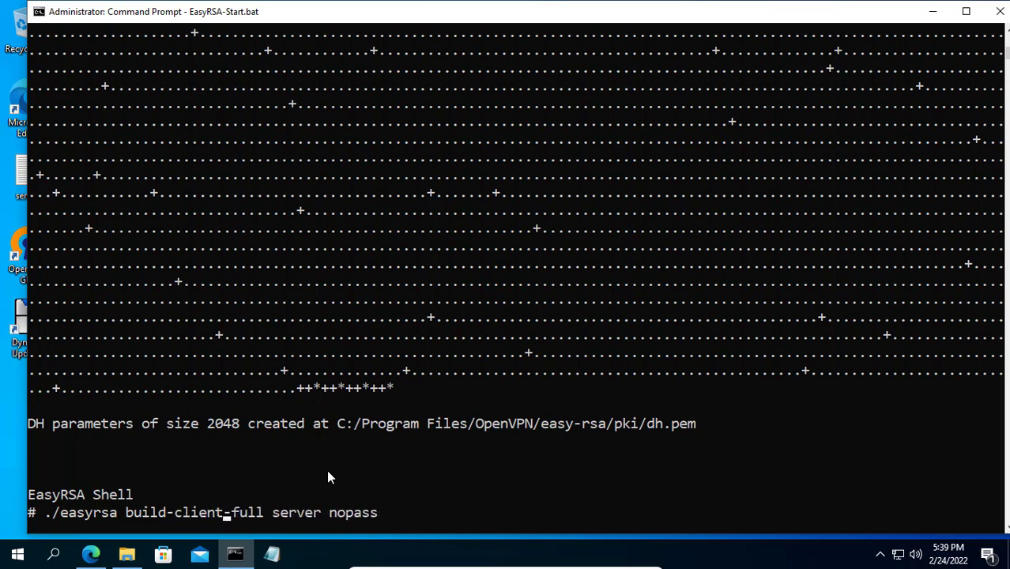
# Replace the server name with client01 so the command reads ./easyrsa build-client-full client01 nopass
pyautogui.press('Right')
pyautogui.press('Right')
pyautogui.press('Right')
pyautogui.press('Right')
pyautogui.press('Right')
pyautogui.press('Right')
pyautogui.press('Right')
pyautogui.press('Right')
pyautogui.press('Right')
pyautogui.press('Right')
pyautogui.press('Right')
pyautogui.press('Right')
pyautogui.press('BackSpace')
pyautogui.press('BackSpace')
pyautogui.press('BackSpace')
pyautogui.press('BackSpace')
pyautogui.press('BackSpace')
pyautogui.press('BackSpace')
pyautogui.write('client')
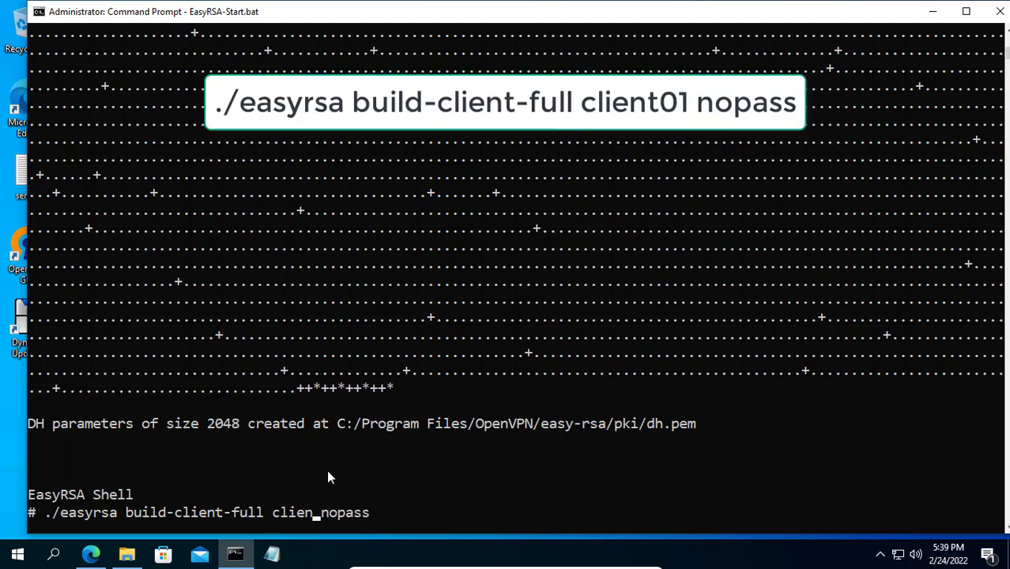
pyautogui.write('01')
pyautogui.press('Right')
pyautogui.press('Right')
pyautogui.press('Right')
pyautogui.press('Right')
pyautogui.press('Right')
pyautogui.press('Right')
pyautogui.press('Right')
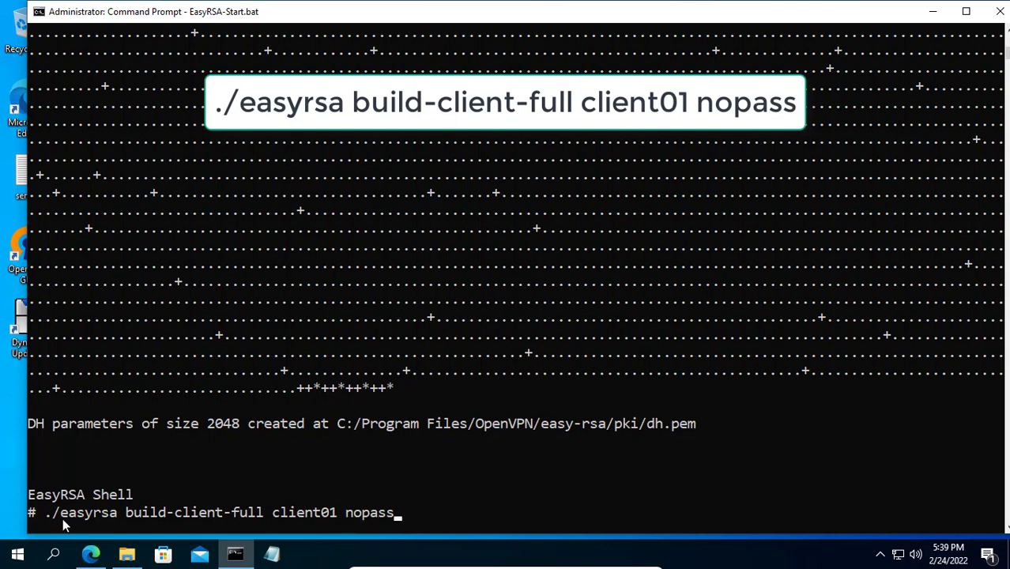
pyautogui.moveTo(62, 515); pyautogui.dragTo(400, 514)
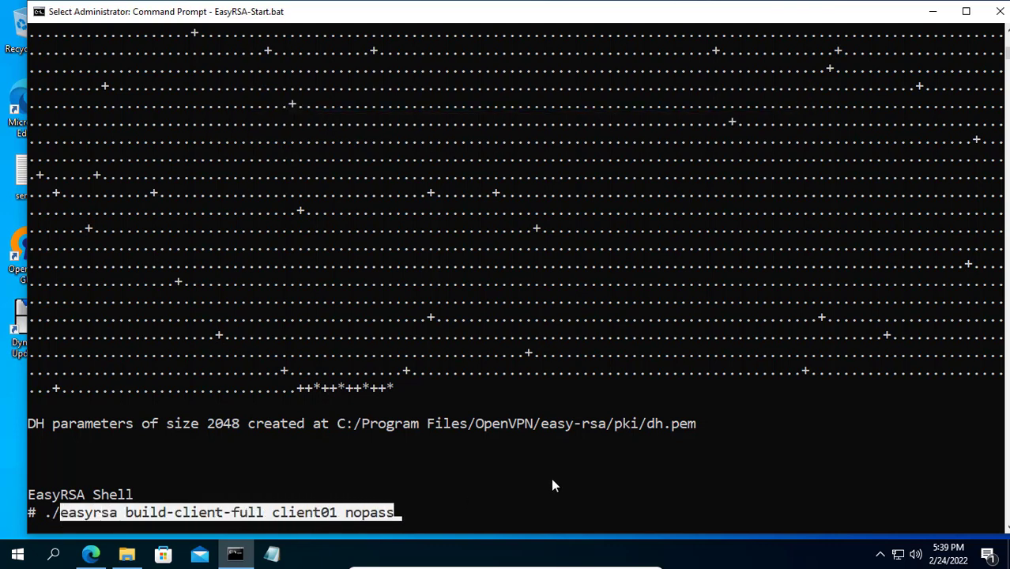
# Run the client01 certificate build command in the EasyRSA shell and clear the shell window off the desktop
pyautogui.press('Return')
pyautogui.press('Return')
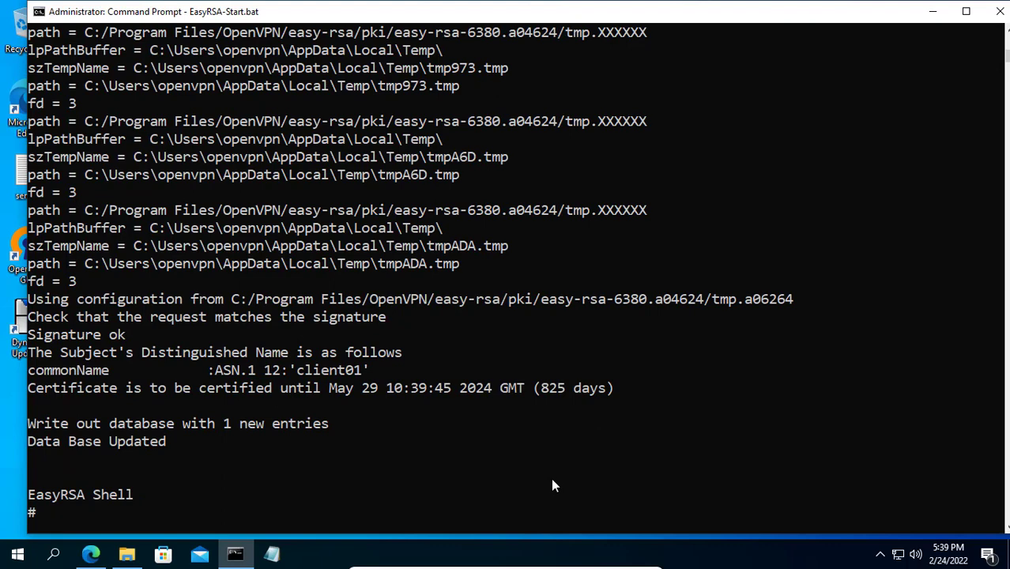
pyautogui.click(934, 9)
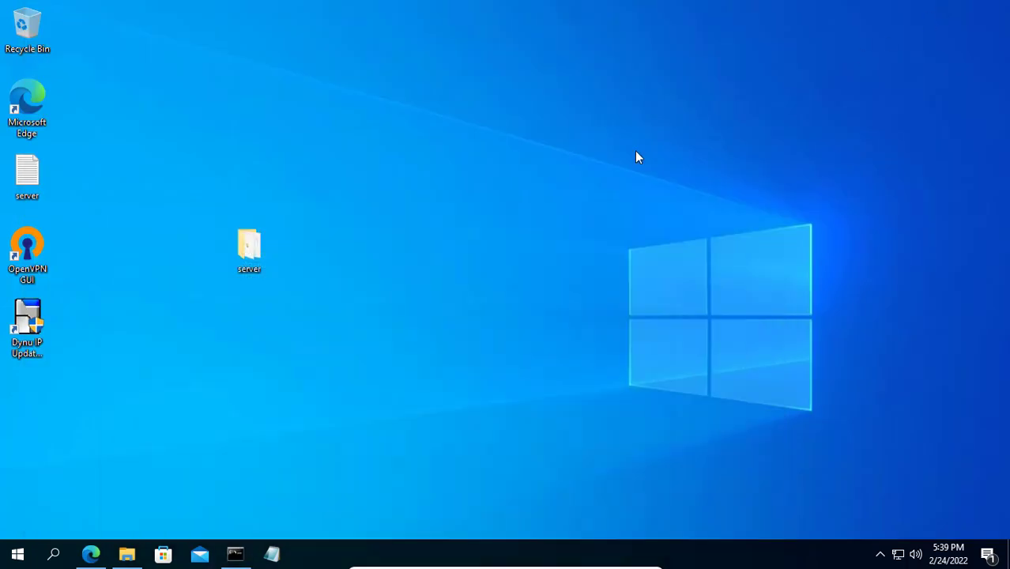
# Create a desktop folder named client and open it side by side with the config-auto folder window
pyautogui.rightClick(301, 119)
pyautogui.moveTo(365, 222)
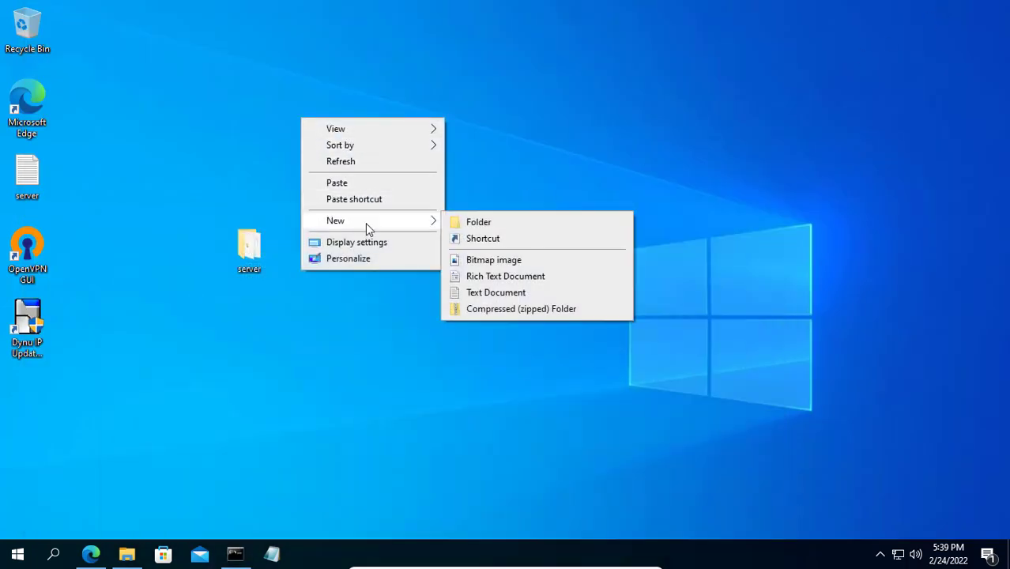
pyautogui.click(475, 225)
pyautogui.write('client')
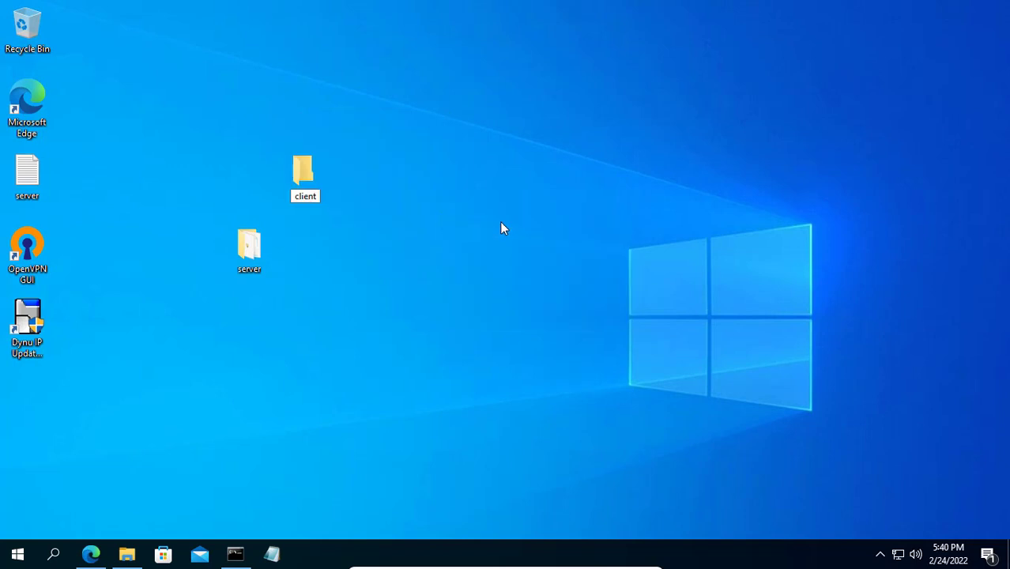
pyautogui.press('Return')
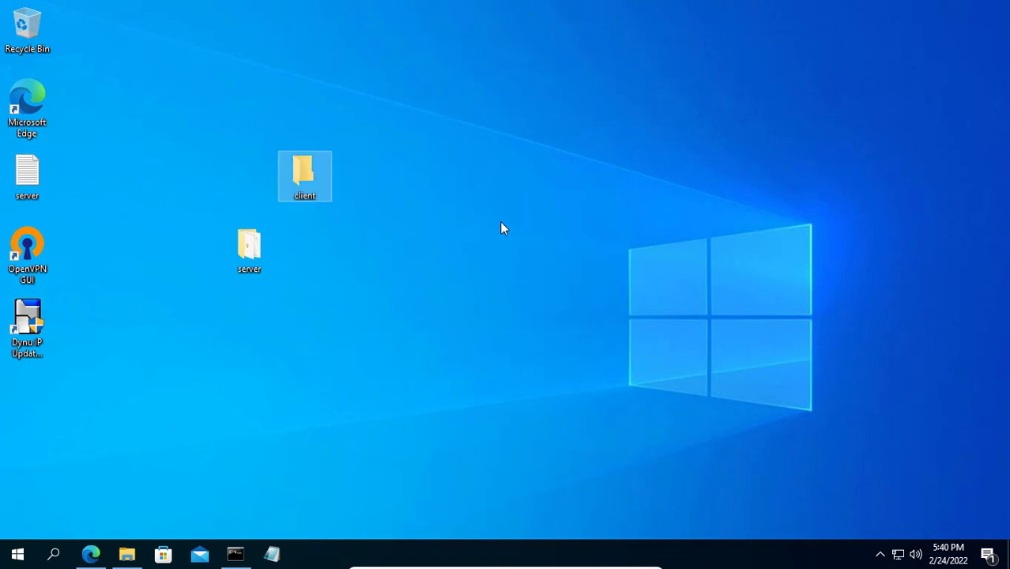
pyautogui.press('Return')
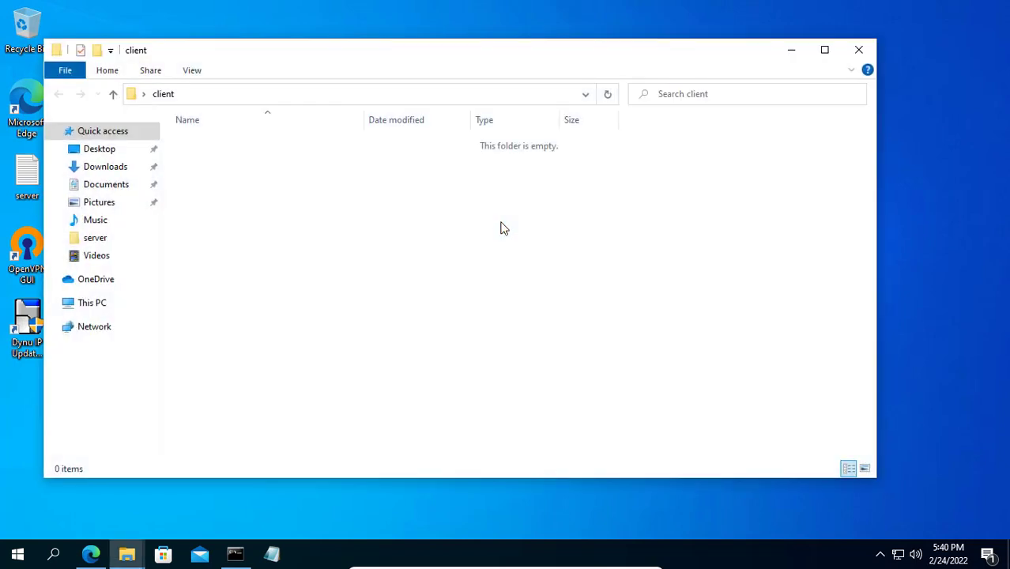
pyautogui.press('super+Left')
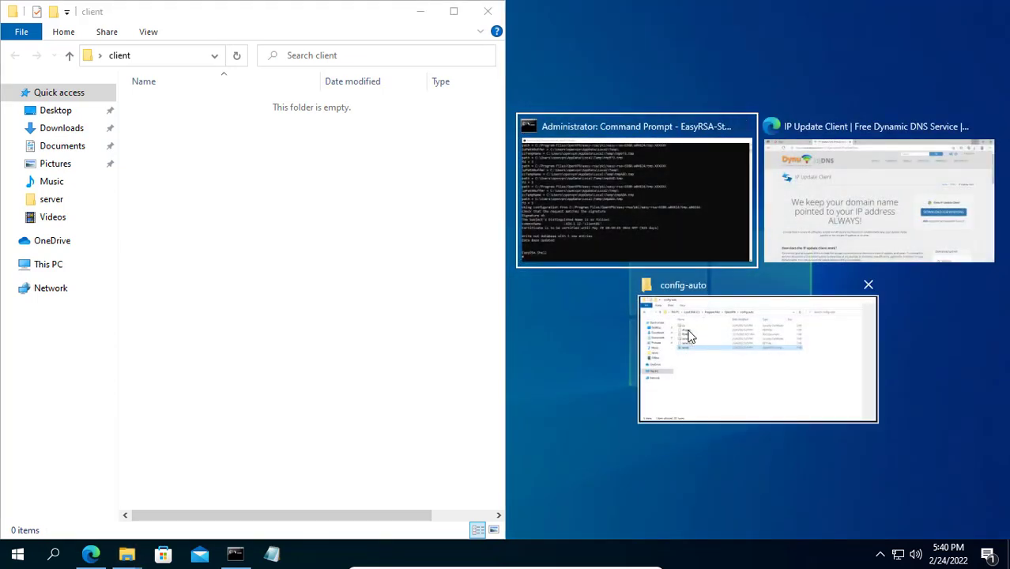
pyautogui.click(688, 336)
# Copy the ca certificate from OpenVPN's easy-rsa\pki folder into the client folder
pyautogui.click(622, 55)
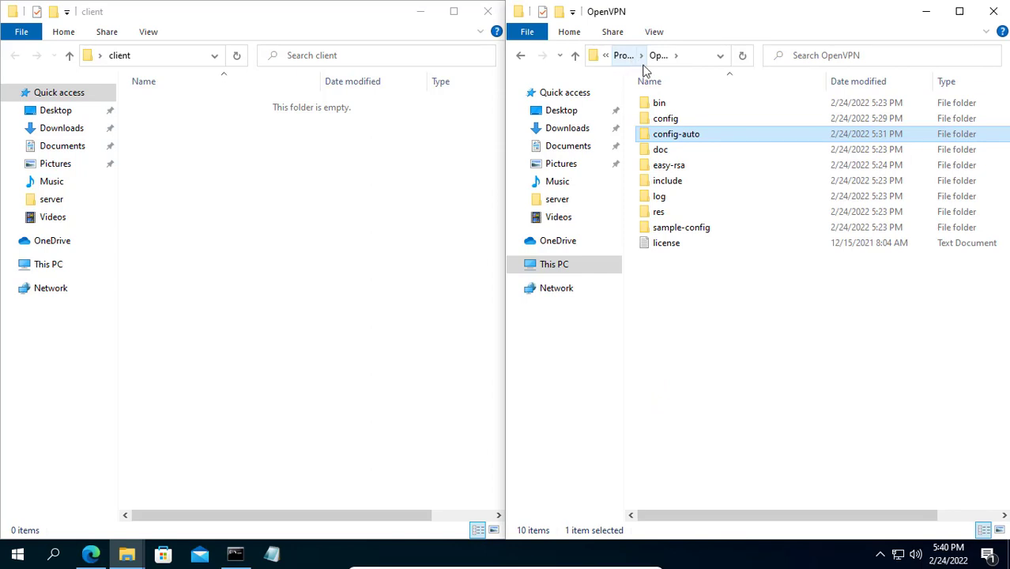
pyautogui.doubleClick(670, 165)
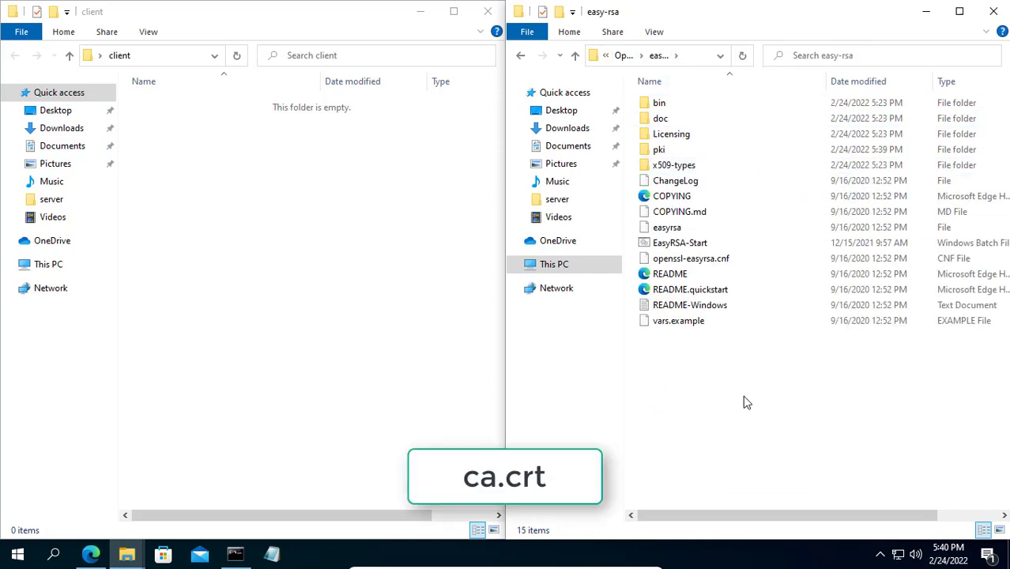
pyautogui.doubleClick(661, 149)
pyautogui.click(678, 198)
pyautogui.rightClick(678, 198)
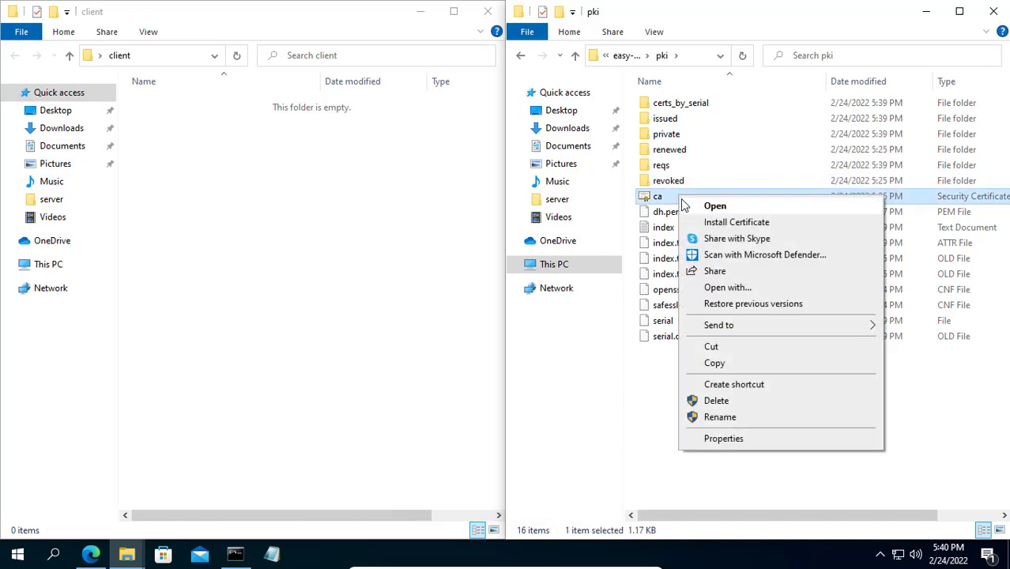
pyautogui.click(727, 367)
pyautogui.rightClick(263, 216)
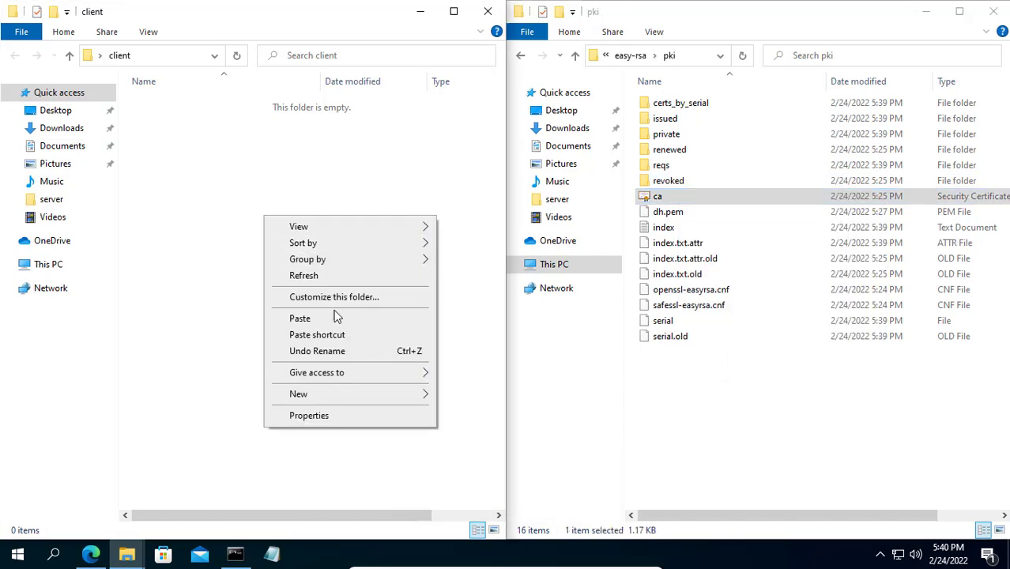
pyautogui.click(334, 318)
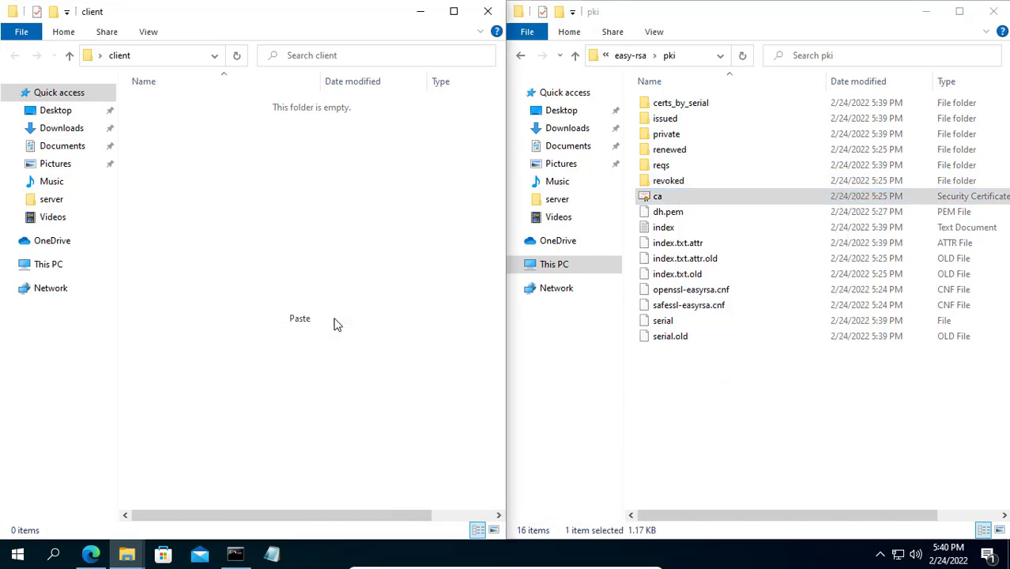
# Copy the client01 certificate from the pki\issued folder into the client folder
pyautogui.doubleClick(674, 120)
pyautogui.click(669, 105)
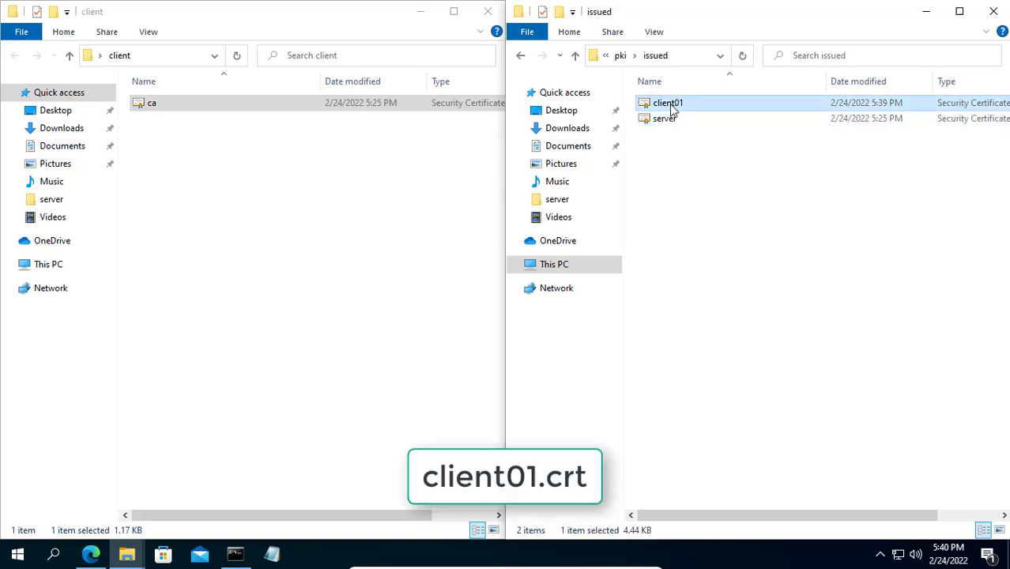
pyautogui.rightClick(669, 105)
pyautogui.click(722, 273)
pyautogui.rightClick(254, 237)
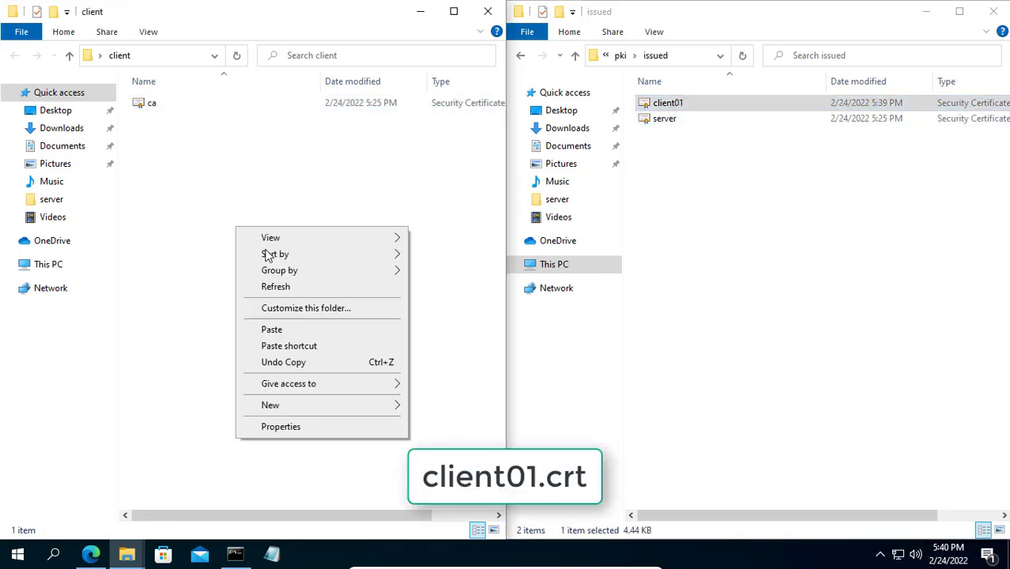
pyautogui.click(302, 330)
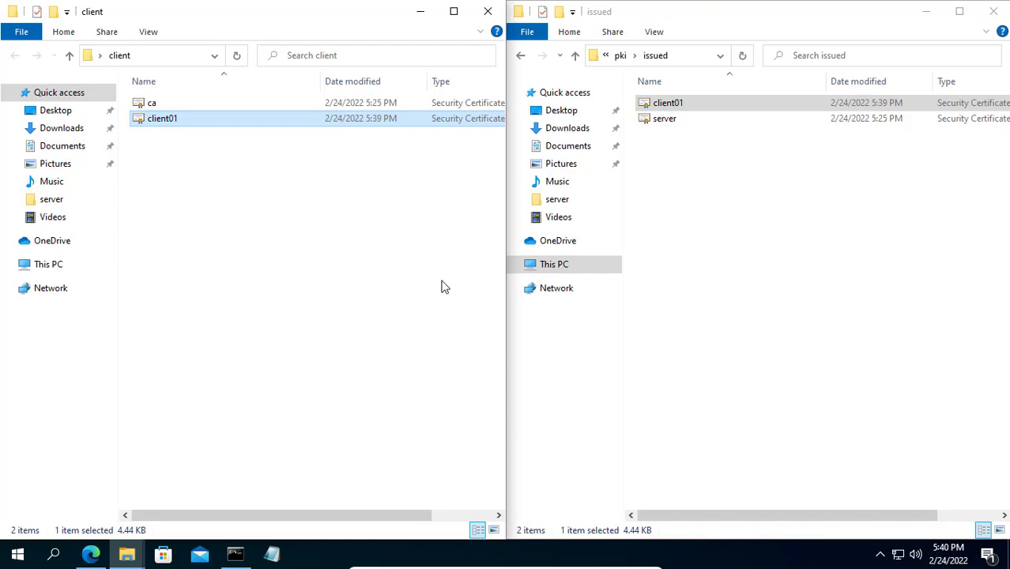
# Copy client01.key from the pki\private folder into the client folder and close both folder windows
pyautogui.click(621, 58)
pyautogui.doubleClick(667, 135)
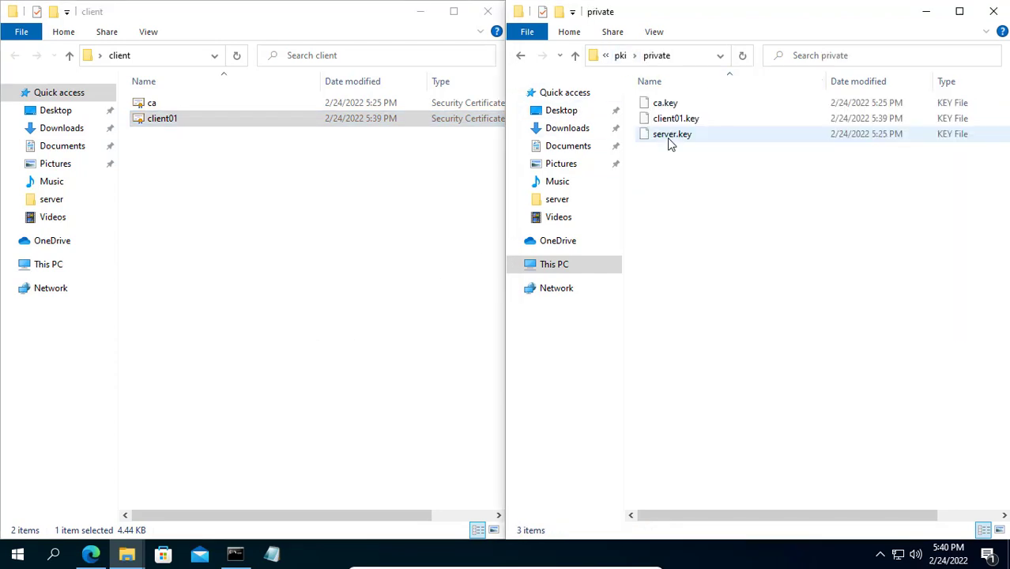
pyautogui.click(684, 122)
pyautogui.rightClick(687, 125)
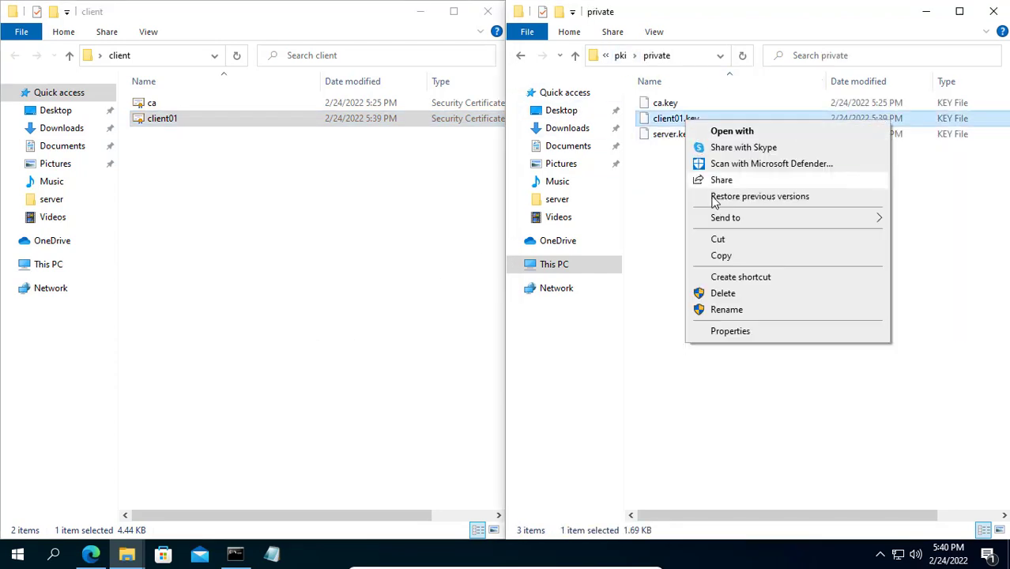
pyautogui.click(720, 256)
pyautogui.click(223, 206)
pyautogui.rightClick(223, 206)
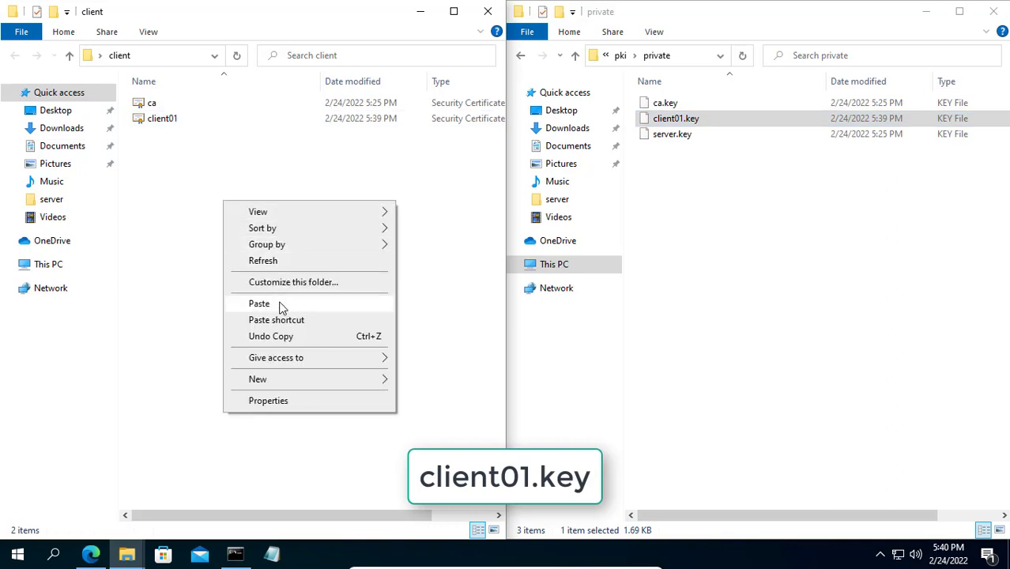
pyautogui.click(279, 306)
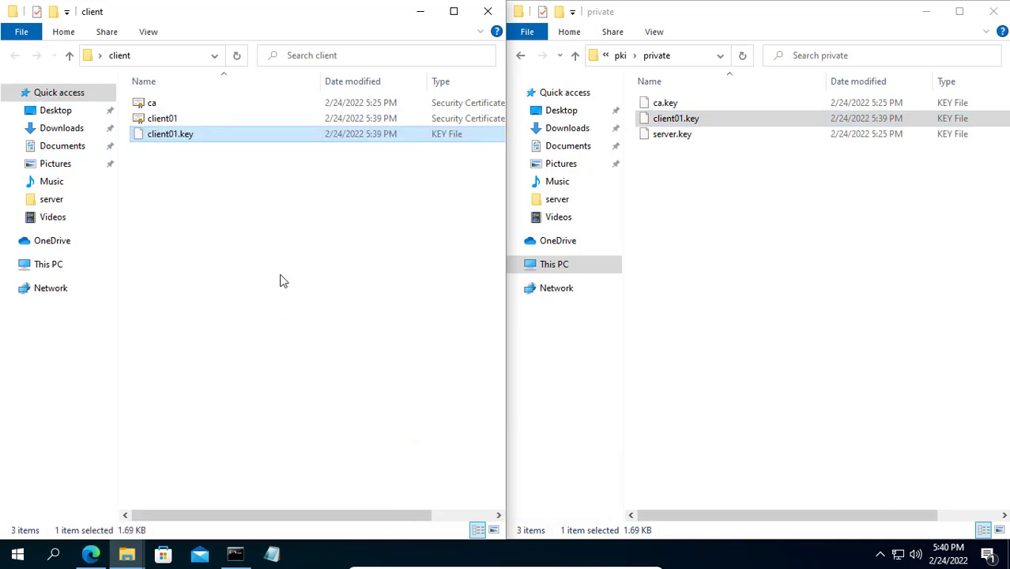
pyautogui.click(993, 11)
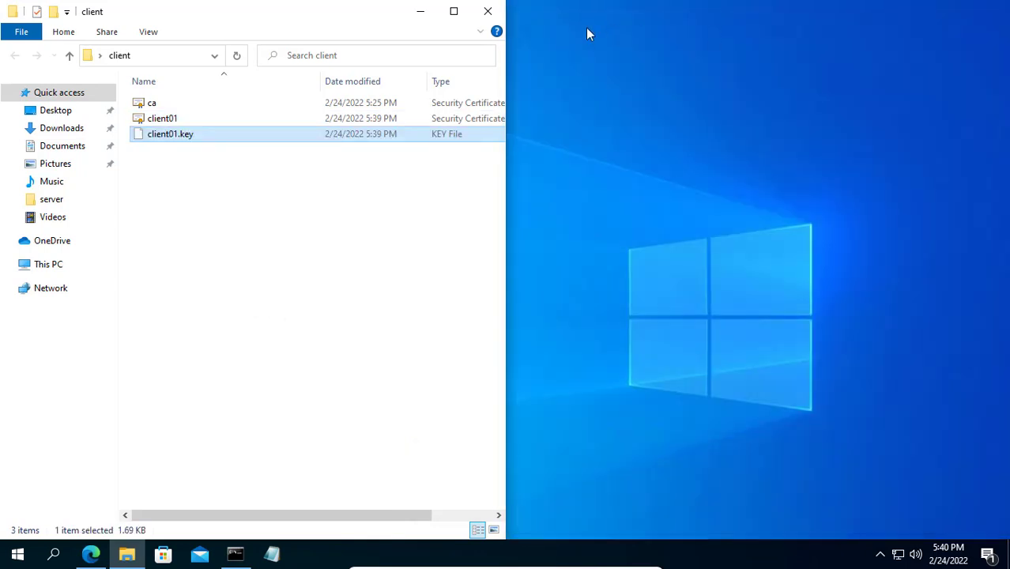
pyautogui.click(488, 11)
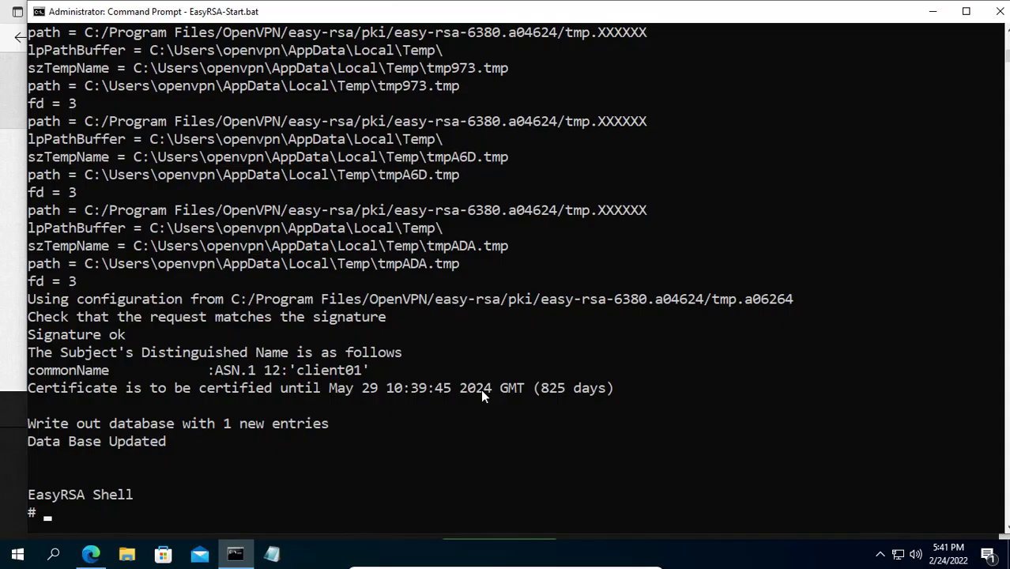
# Exit the EasyRSA shell and stop the OpenVPN service with net stop openvpnservice
pyautogui.write('t')
pyautogui.press('Return')
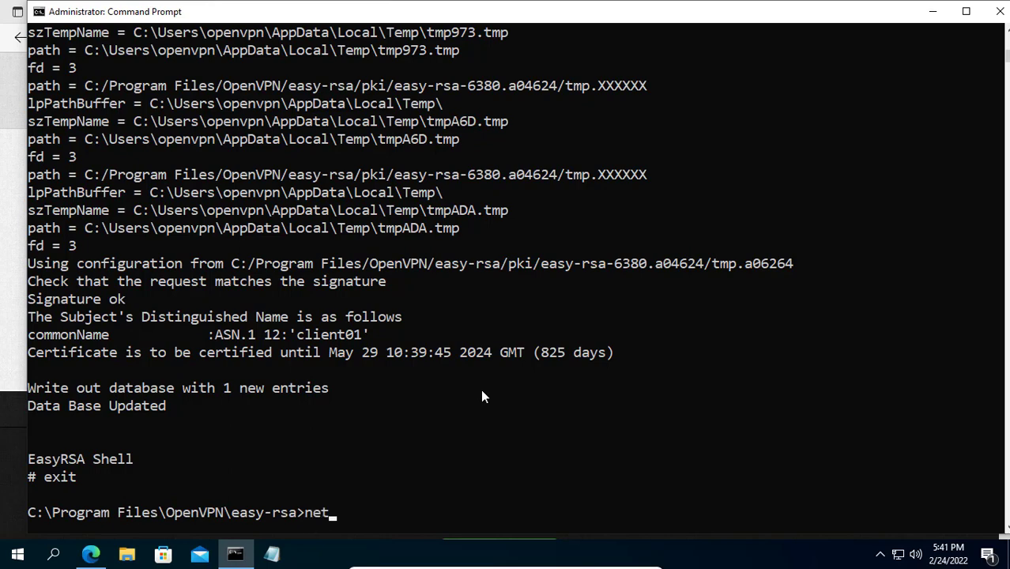
pyautogui.write('net stop')
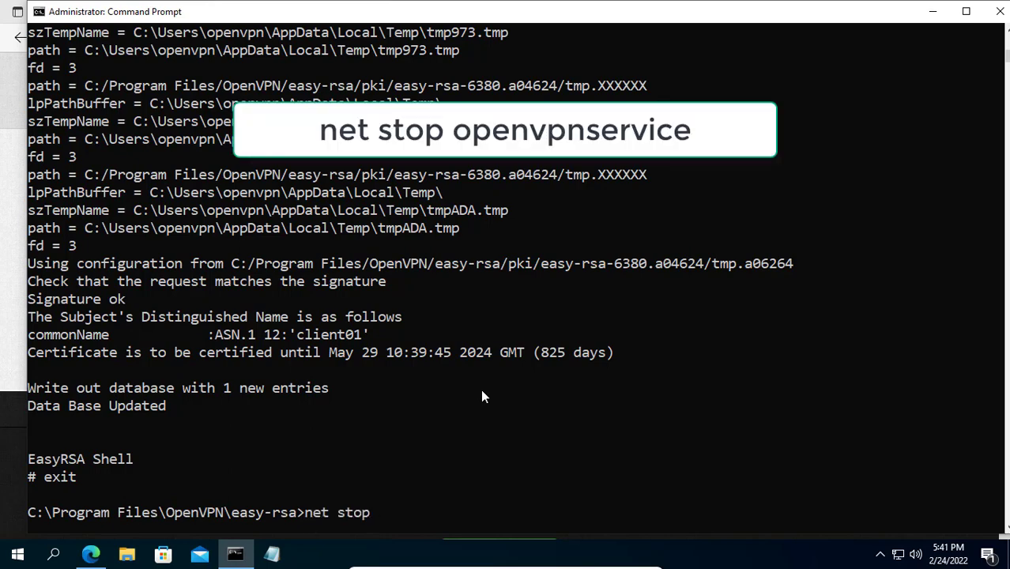
pyautogui.write(' openvpnservice')
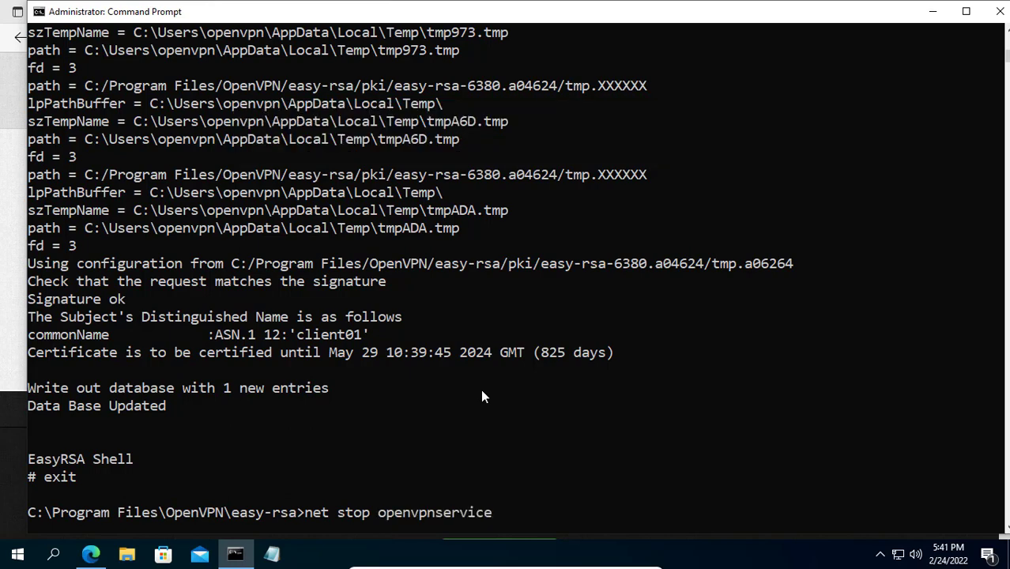
pyautogui.press('Return')
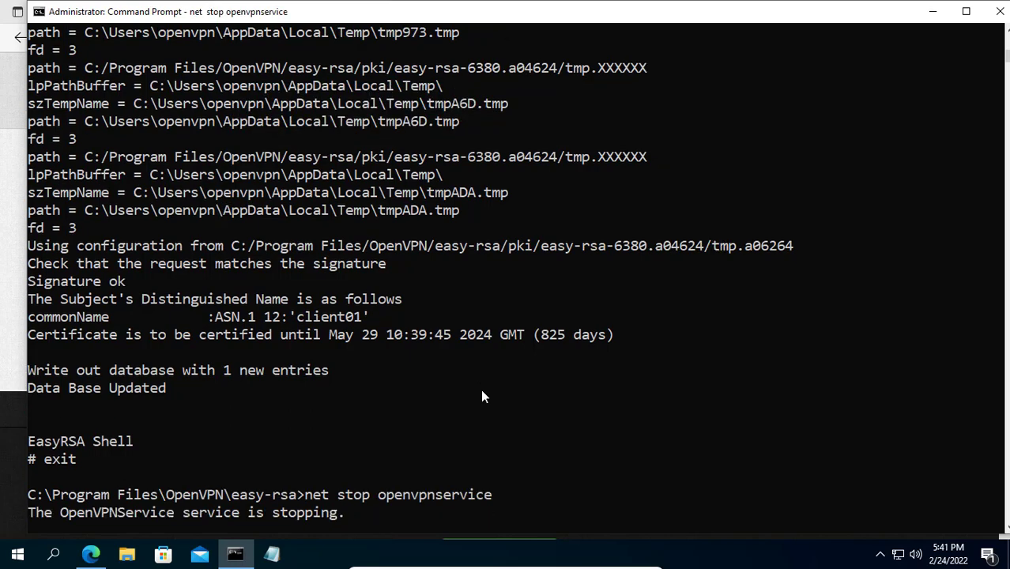
# Recall the stop command, change it to net start openvpnservice, and run it
pyautogui.press('Up')
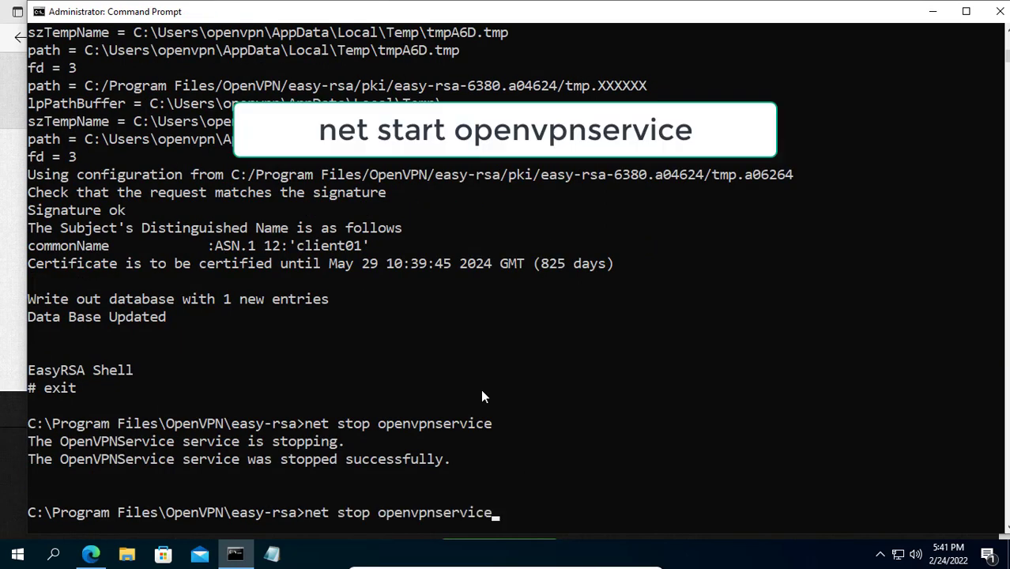
pyautogui.press('Left')
pyautogui.press('Left')
pyautogui.press('Left')
pyautogui.press('Left')
pyautogui.press('Left')
pyautogui.press('Left')
pyautogui.press('Left')
pyautogui.press('Left')
pyautogui.press('Left')
pyautogui.press('Left')
pyautogui.press('Left')
pyautogui.press('Left')
pyautogui.press('Left')
pyautogui.press('Left')
pyautogui.press('Left')
pyautogui.press('Left')
pyautogui.press('BackSpace')
pyautogui.press('BackSpace')
pyautogui.write('art')
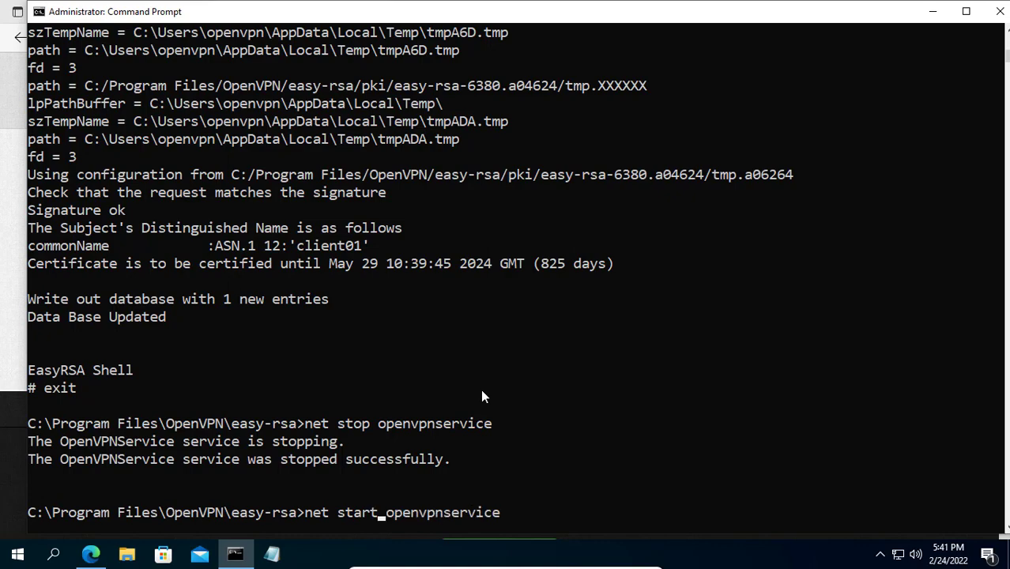
pyautogui.press('Return')
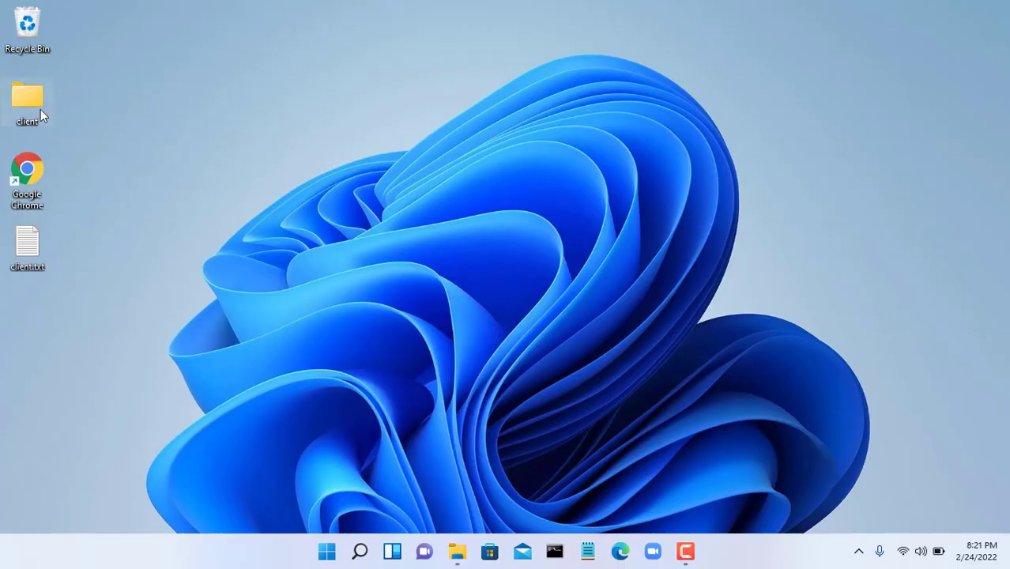
# On the client computer, check the certificate and key files in the desktop's client folder and close it
pyautogui.doubleClick(41, 114)
pyautogui.moveTo(324, 253); pyautogui.dragTo(359, 148)
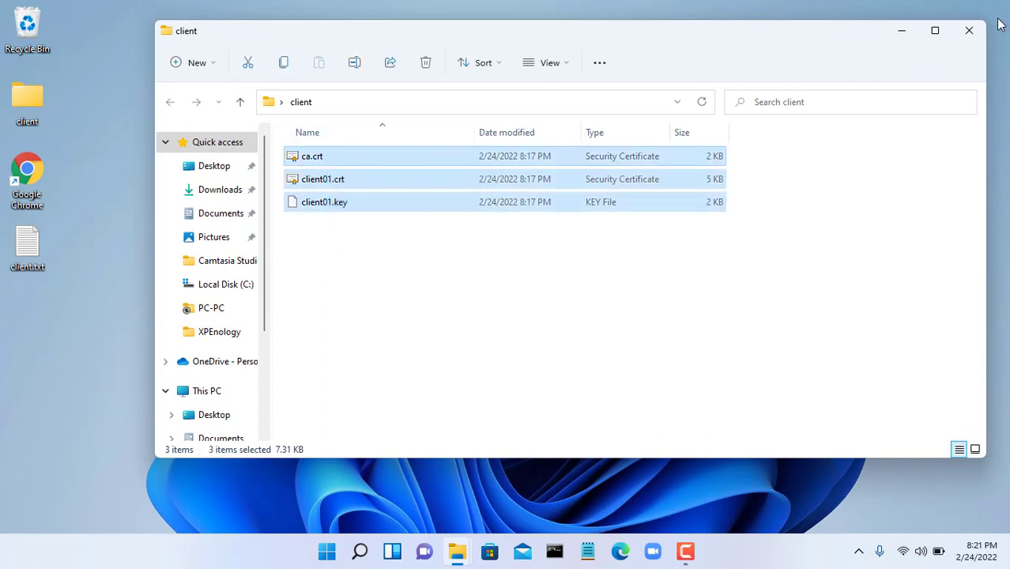
pyautogui.click(969, 30)
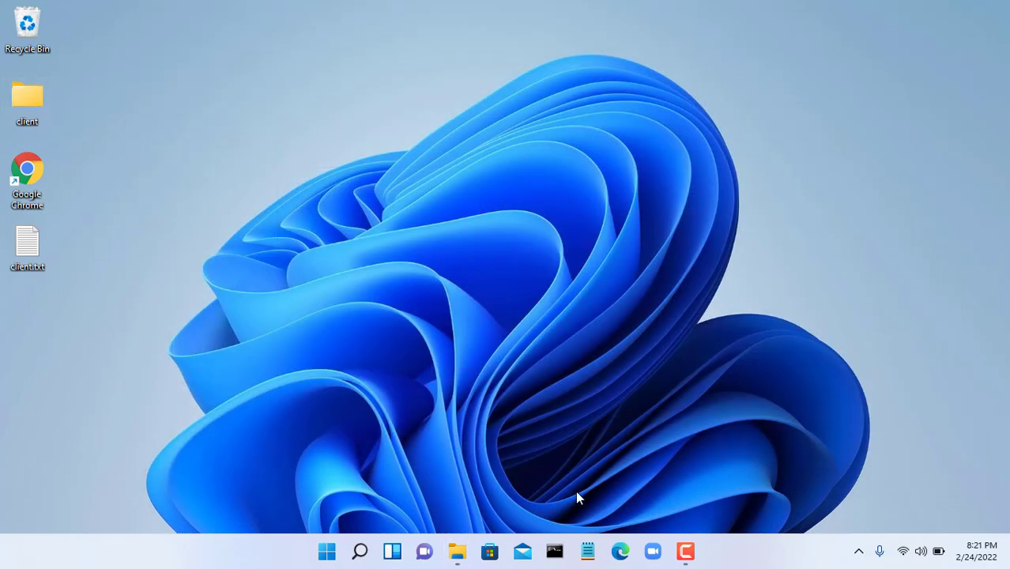
# Open openvpn.net in Microsoft Edge and go to the Community Downloads page
pyautogui.click(619, 551)
pyautogui.write('ope')
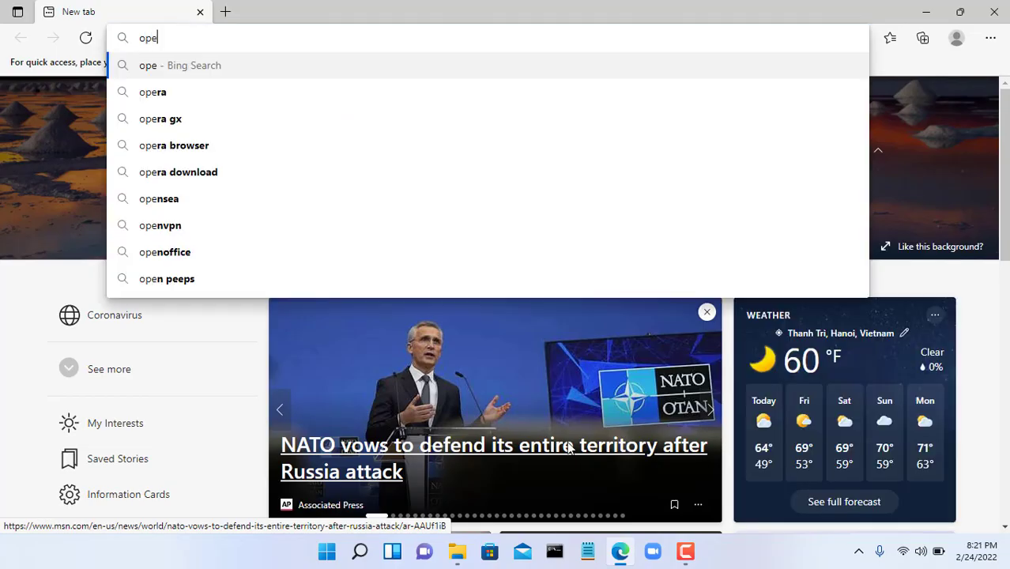
pyautogui.write('nvpn.n')
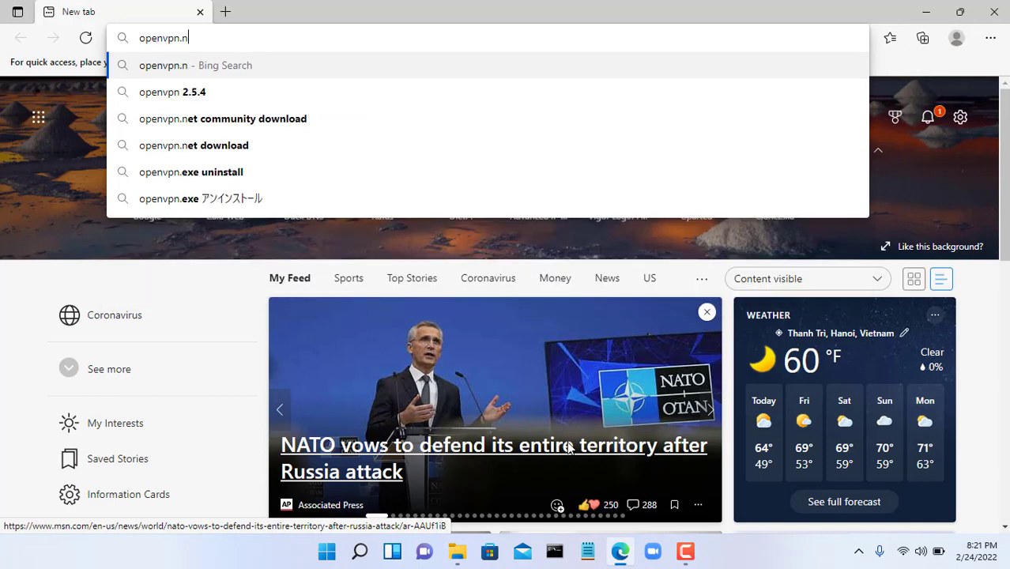
pyautogui.write('et')
pyautogui.press('Return')
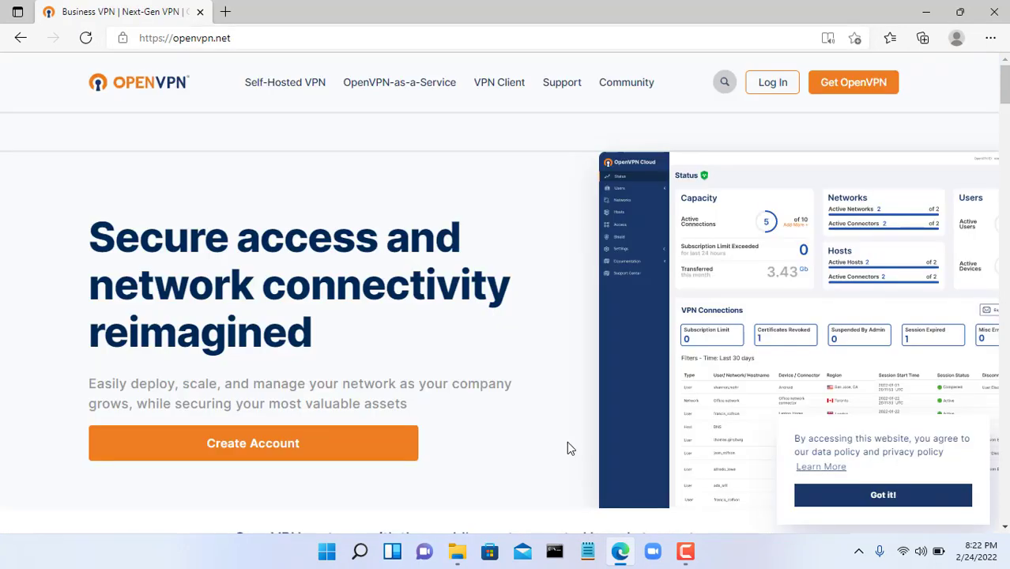
pyautogui.moveTo(640, 90)
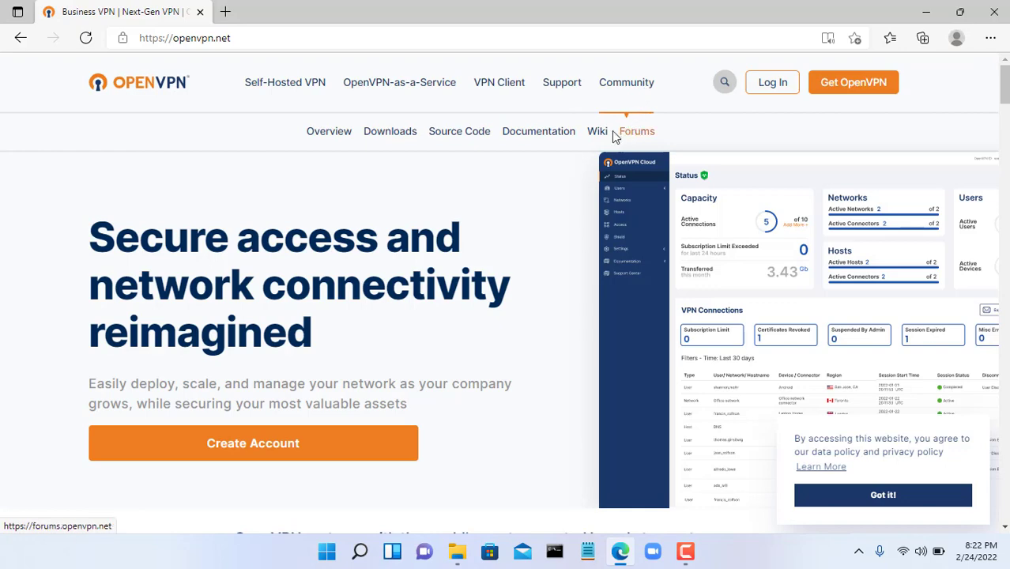
pyautogui.click(400, 141)
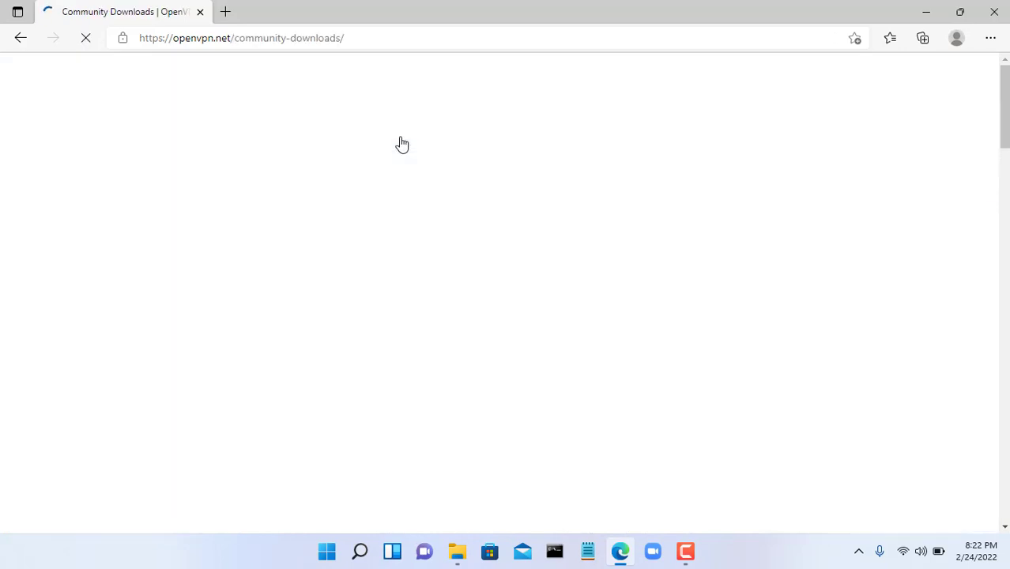
# Download the Windows 64-bit MSI installer OpenVPN-2.5.5-I602-amd64.msi, launch it, and close the browser
pyautogui.scroll(-7, 534, 253)
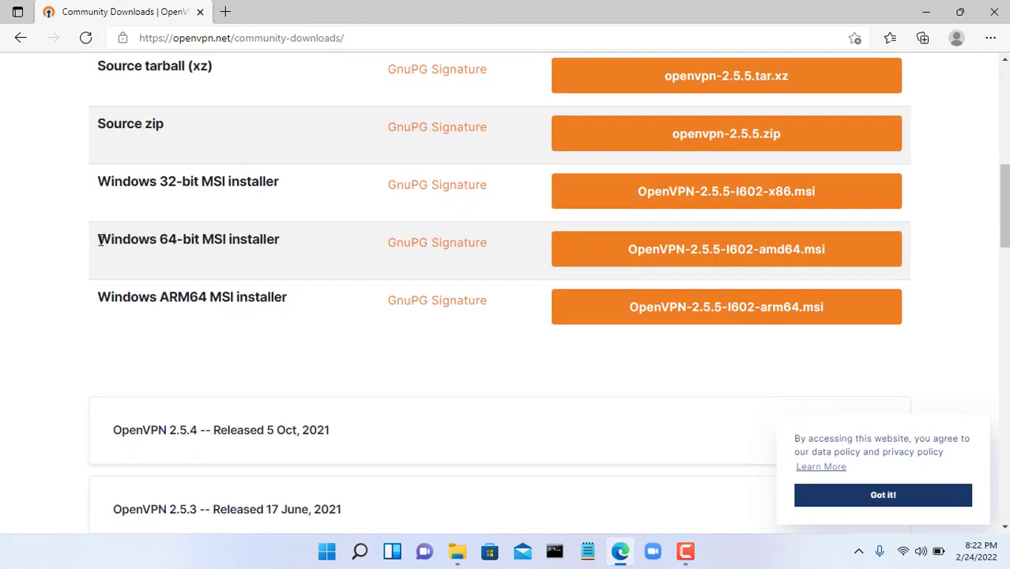
pyautogui.moveTo(99, 240); pyautogui.dragTo(286, 240)
pyautogui.click(640, 258)
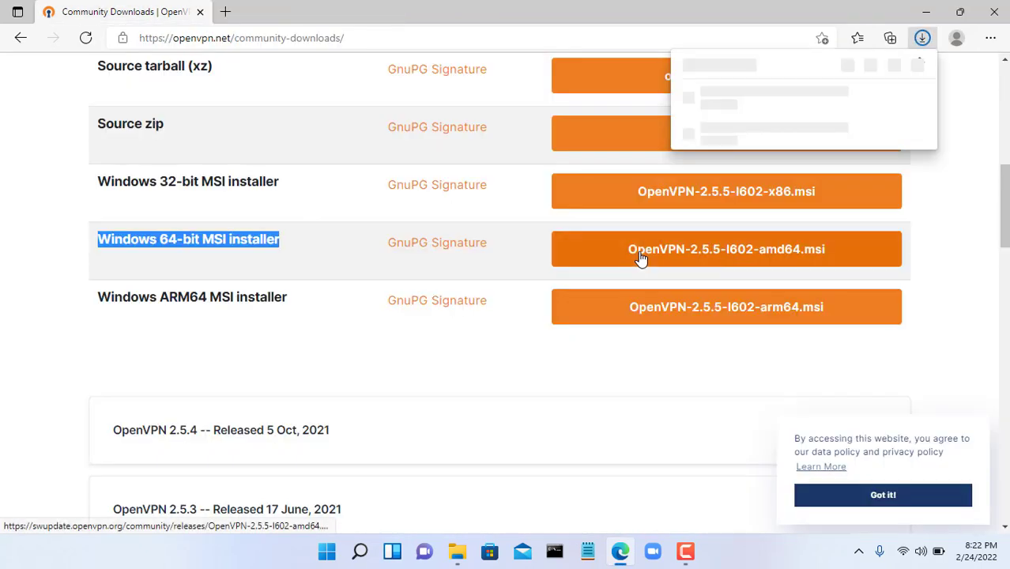
pyautogui.click(715, 106)
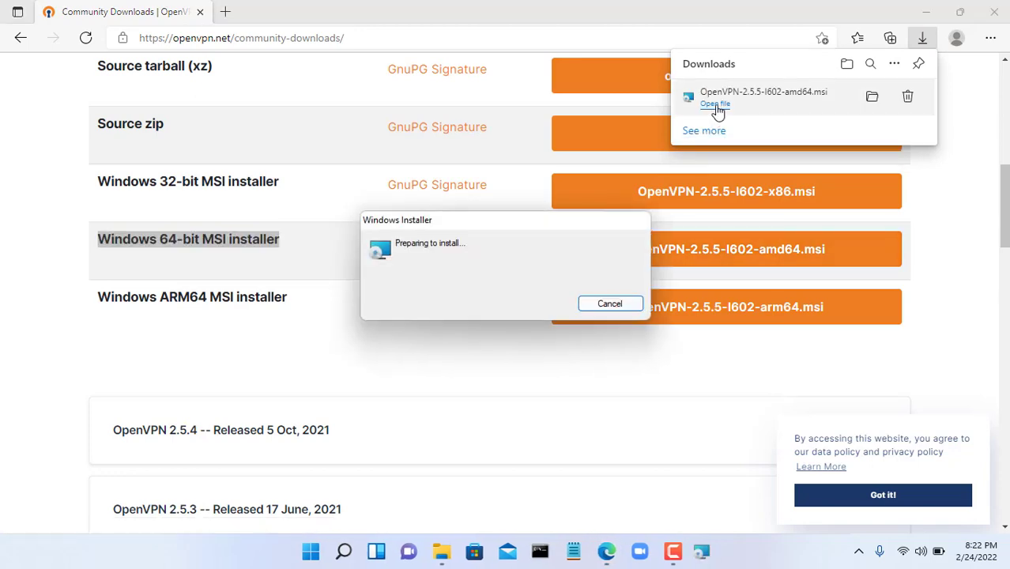
pyautogui.click(997, 10)
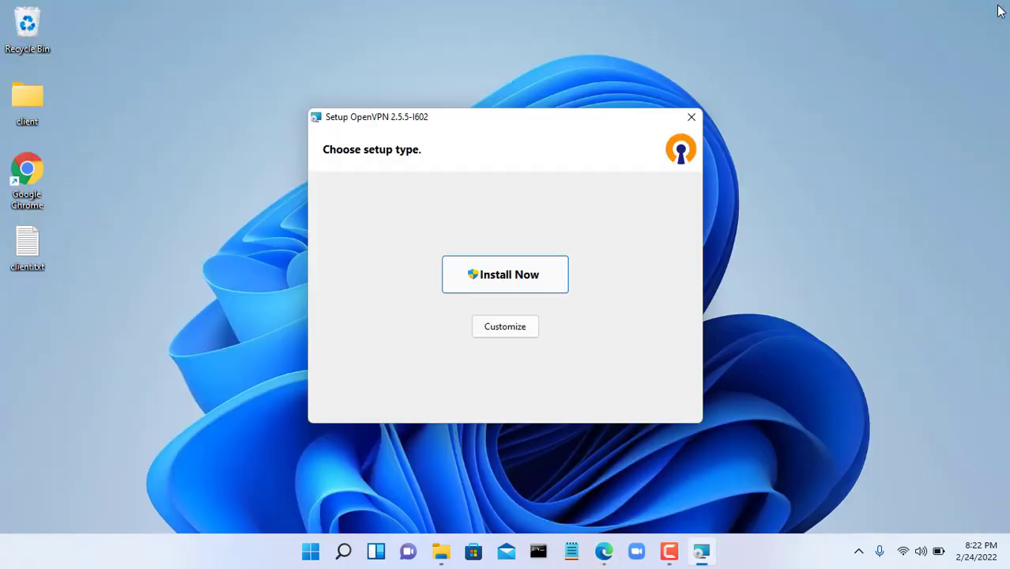
# Install OpenVPN with the default setup, close the installer, and dismiss the OpenVPN GUI notice
pyautogui.click(512, 283)
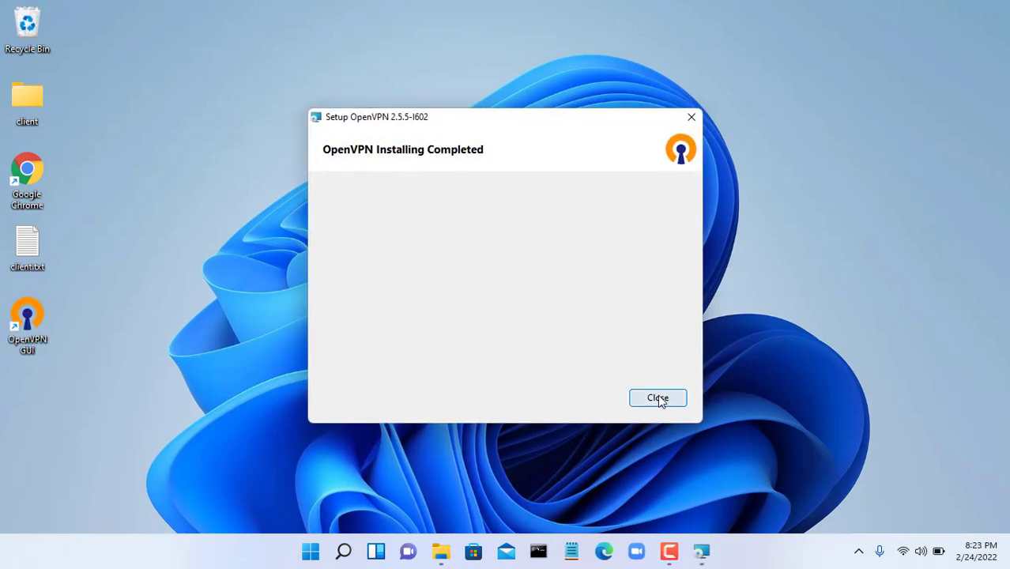
pyautogui.click(656, 394)
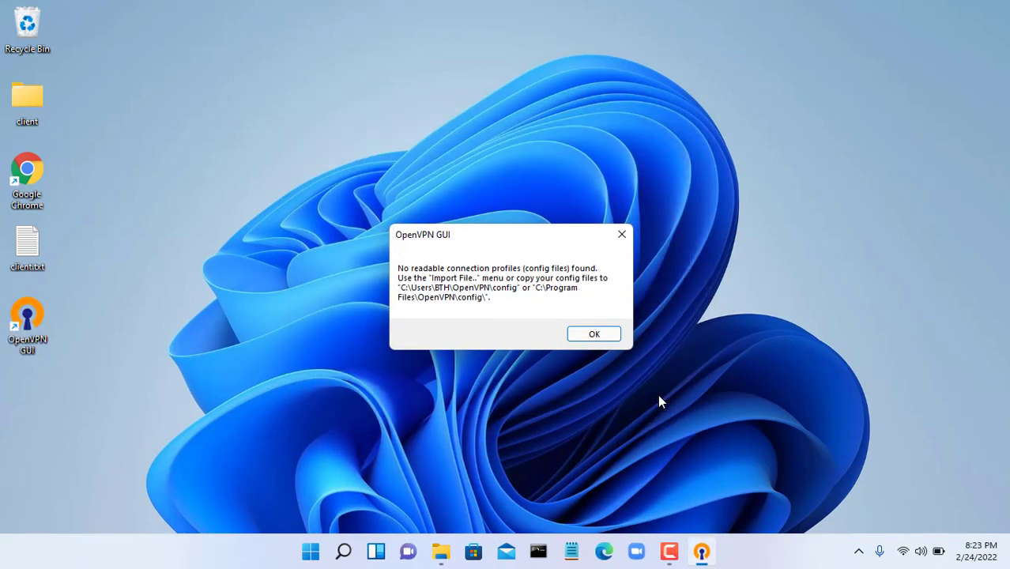
pyautogui.click(589, 338)
# Open the folder C:\Program Files\OpenVPN\config in File Explorer
pyautogui.press('super+e')
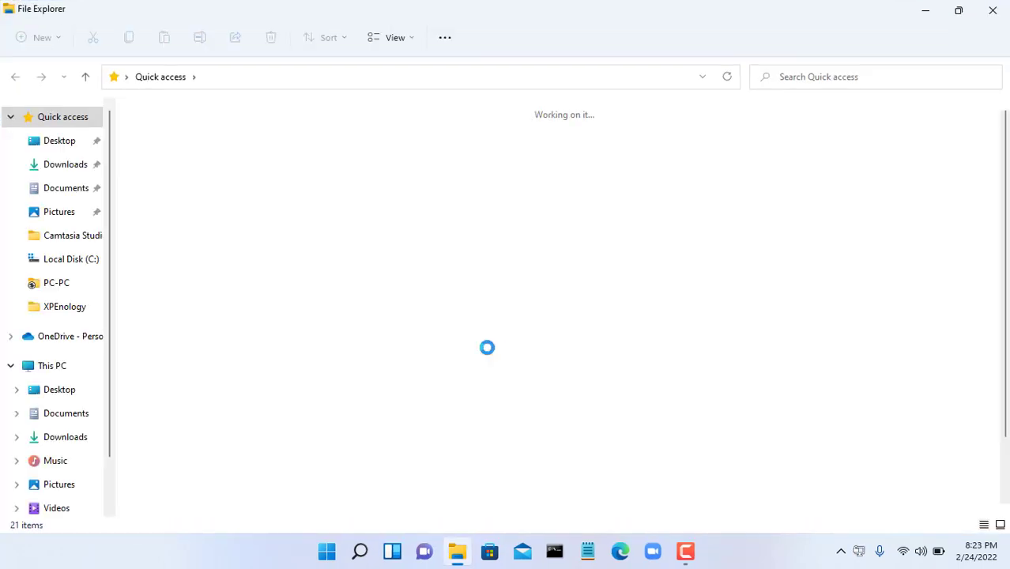
pyautogui.click(101, 261)
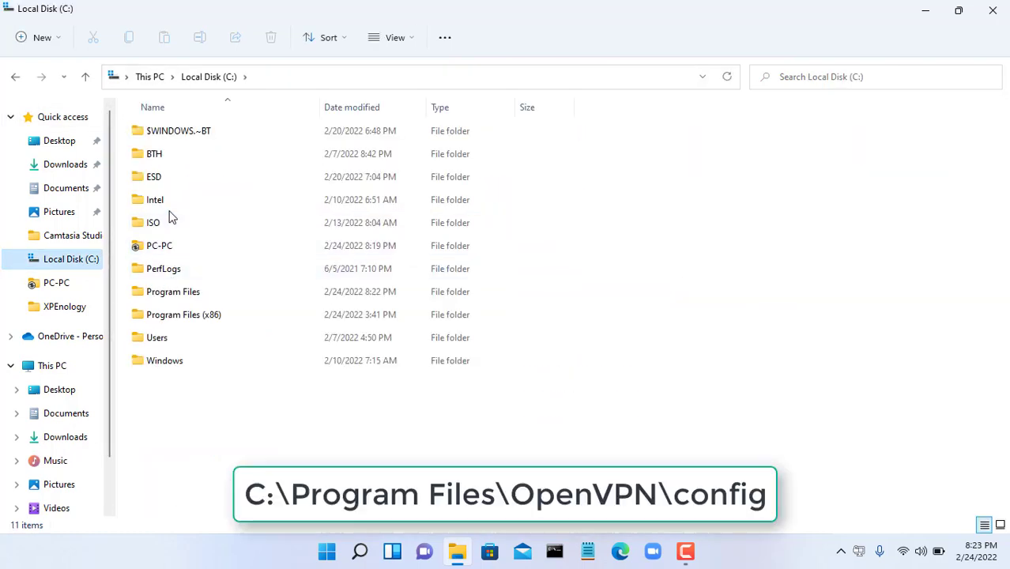
pyautogui.doubleClick(177, 292)
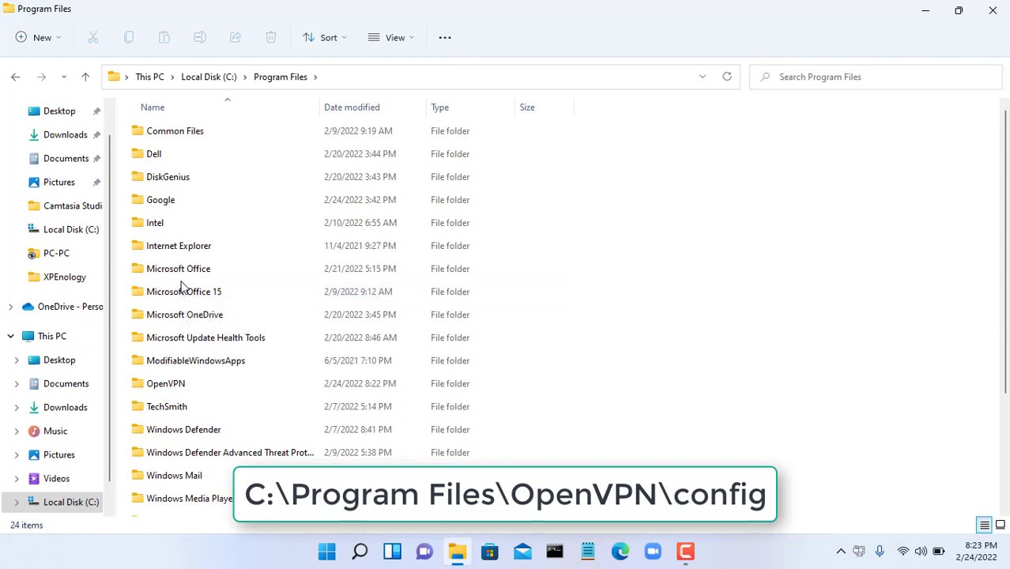
pyautogui.doubleClick(180, 391)
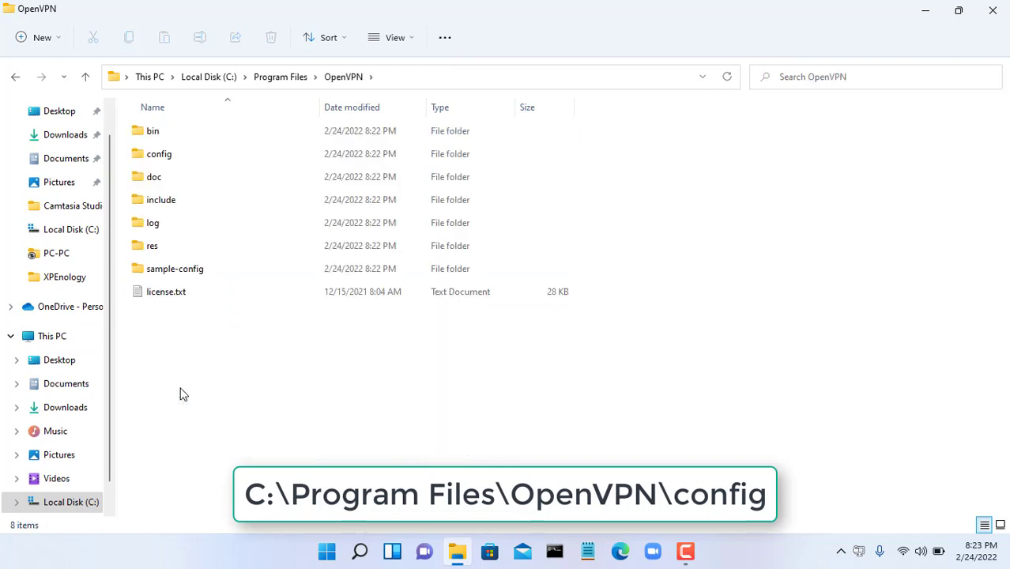
pyautogui.doubleClick(171, 156)
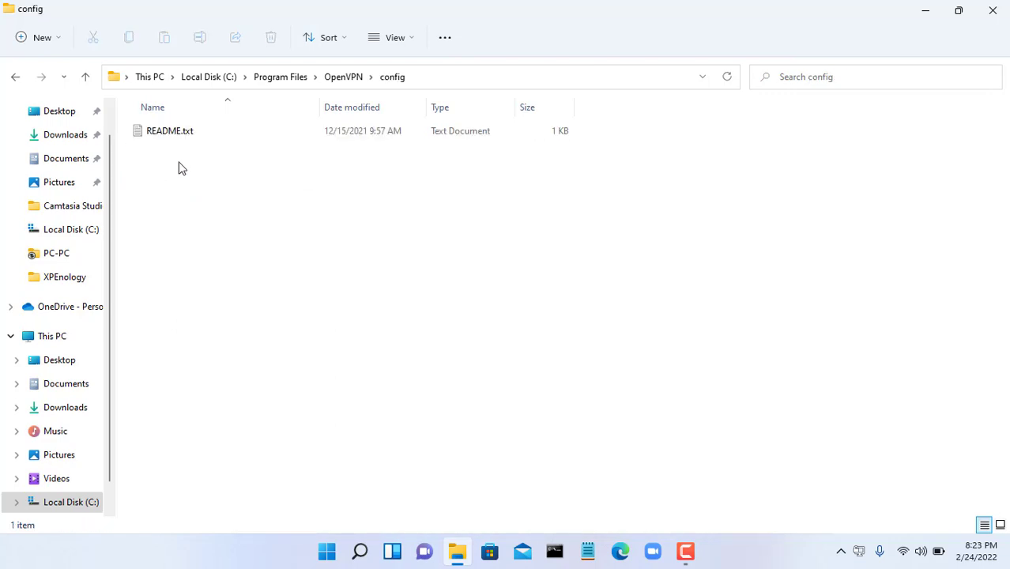
# Copy ca.crt, client01.crt and client01.key from the desktop's client folder into OpenVPN's config folder with administrator permission, and minimize the window
pyautogui.moveTo(373, 10); pyautogui.dragTo(598, 44)
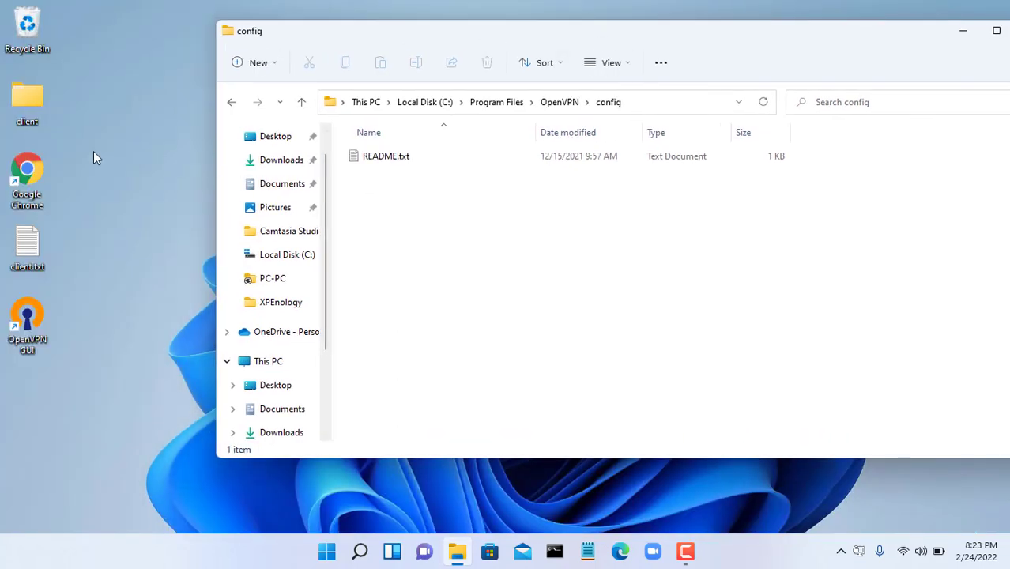
pyautogui.doubleClick(41, 109)
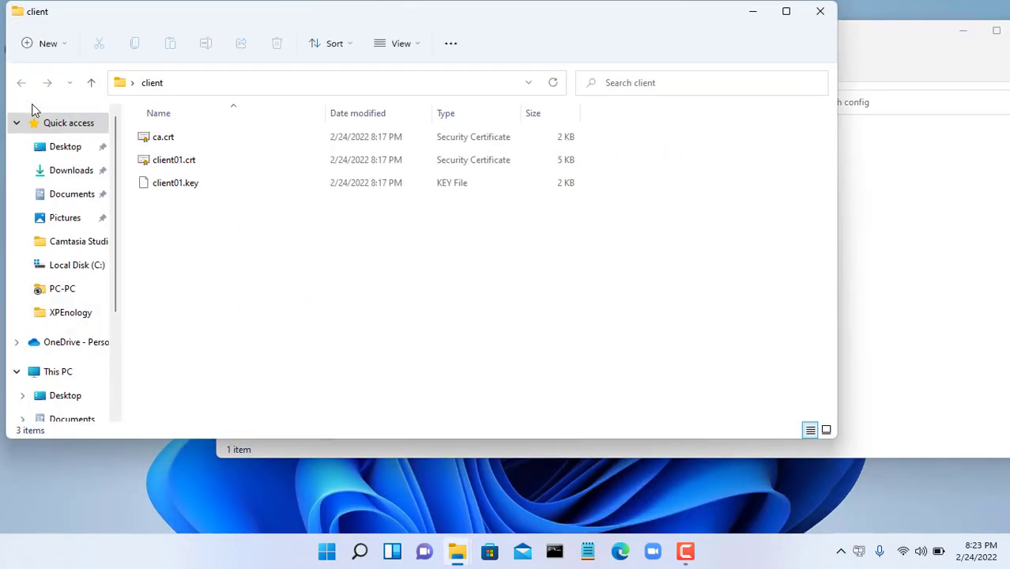
pyautogui.moveTo(162, 233); pyautogui.dragTo(191, 136)
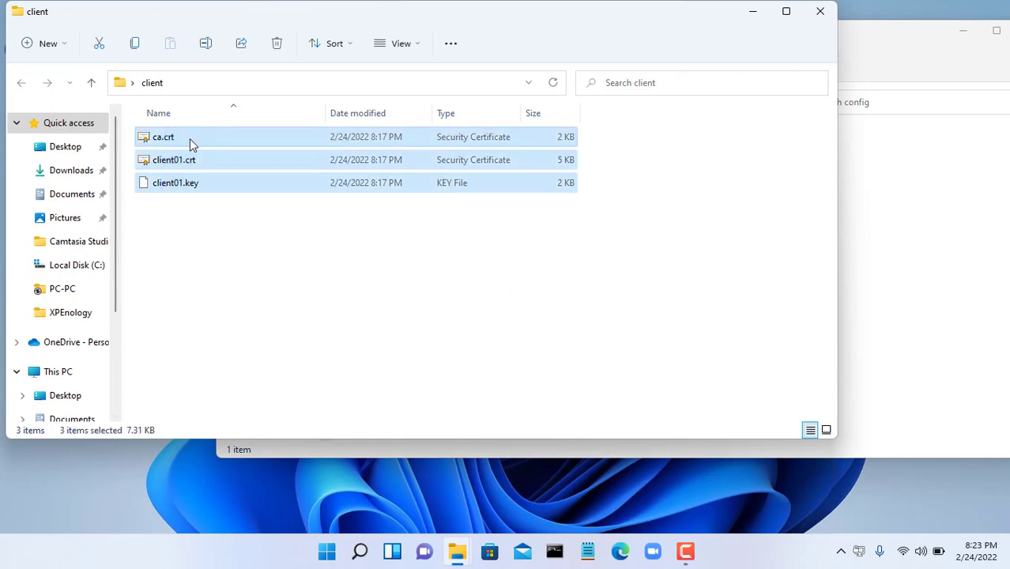
pyautogui.click(137, 44)
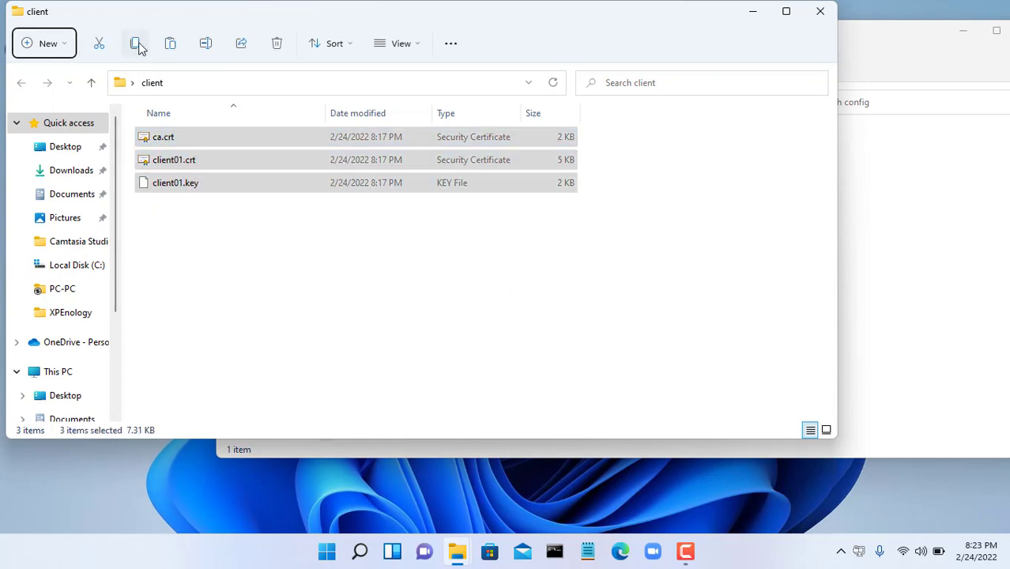
pyautogui.click(753, 16)
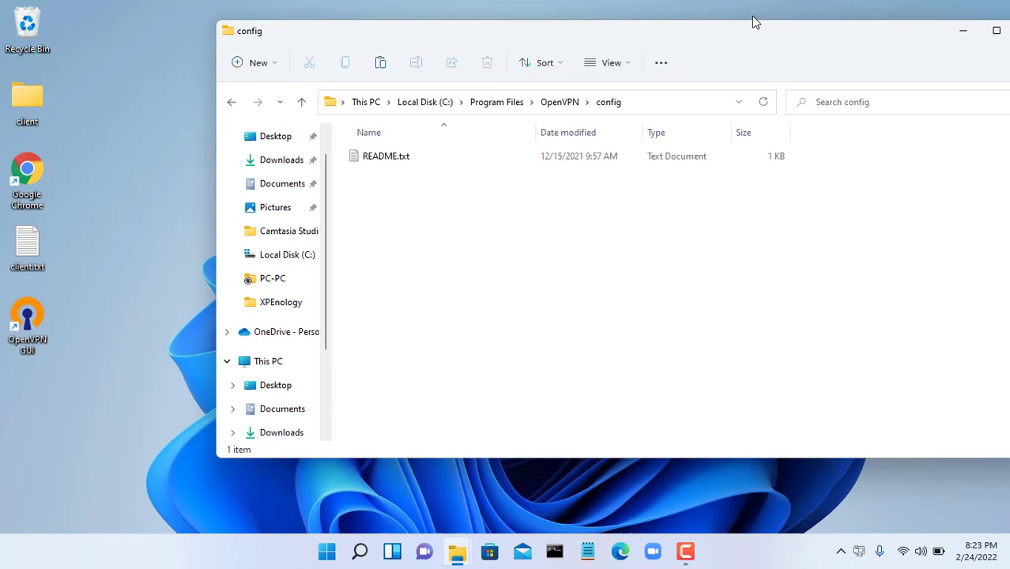
pyautogui.rightClick(463, 228)
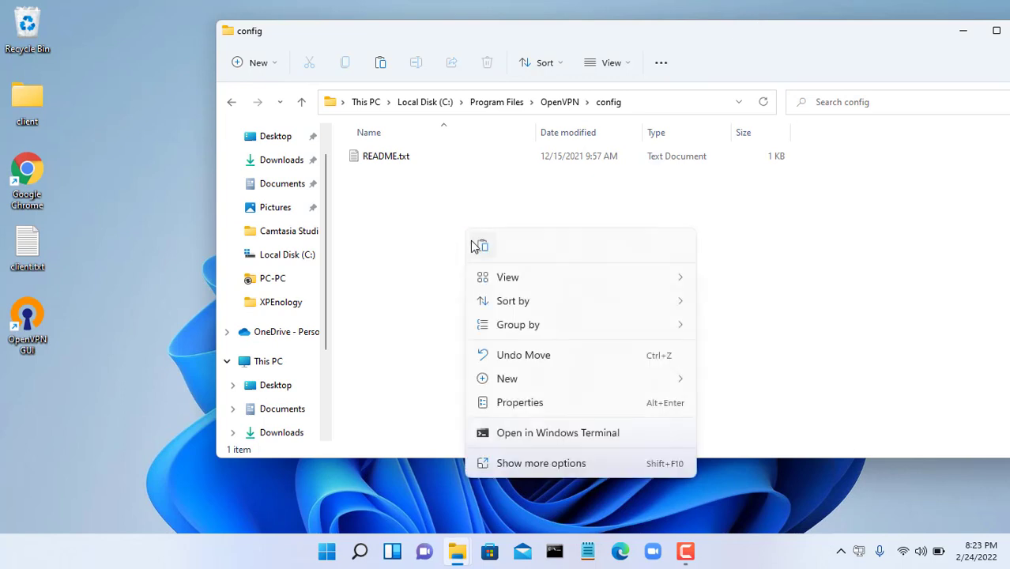
pyautogui.click(478, 244)
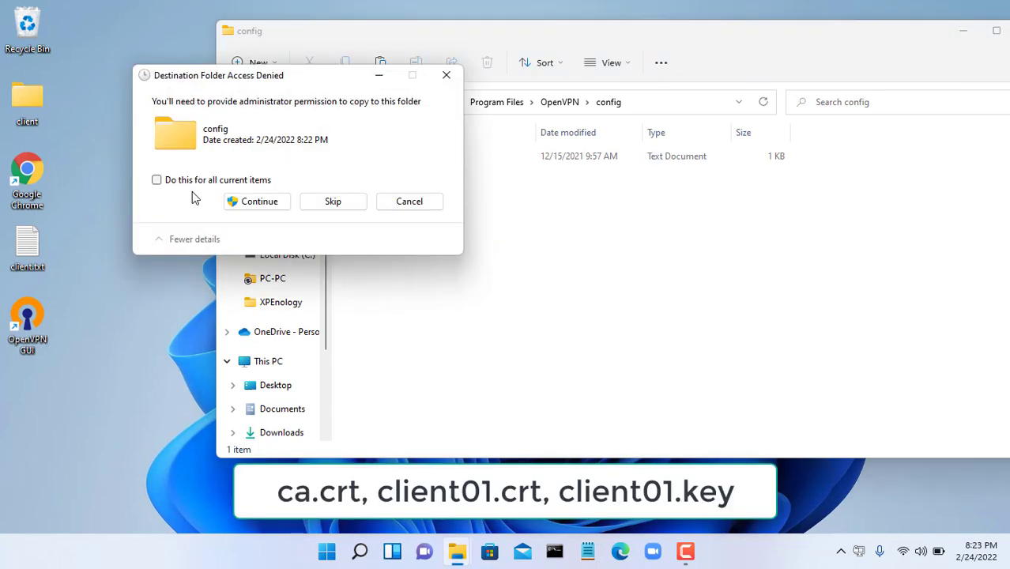
pyautogui.click(258, 206)
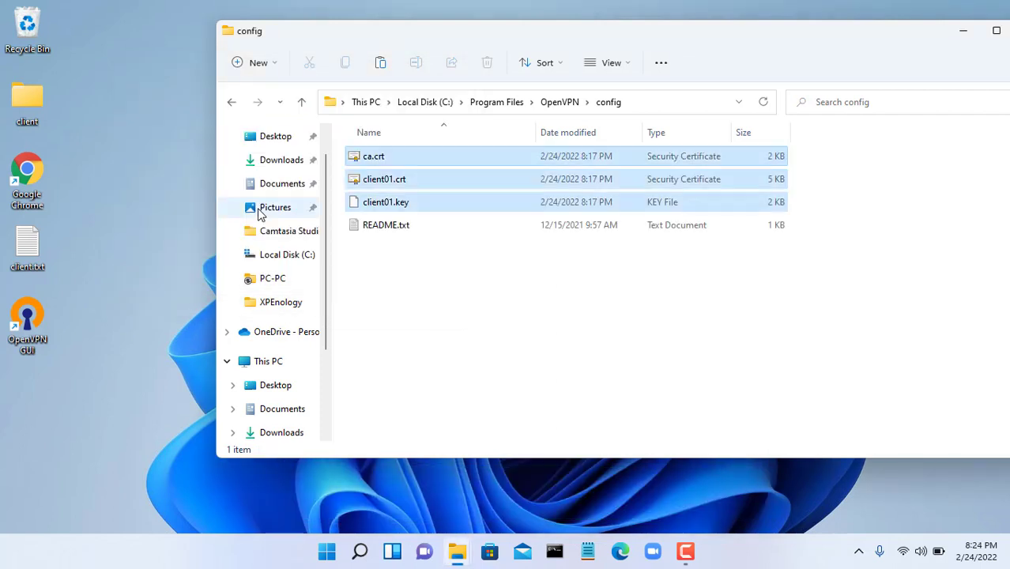
pyautogui.click(394, 200)
pyautogui.click(383, 179)
pyautogui.click(380, 158)
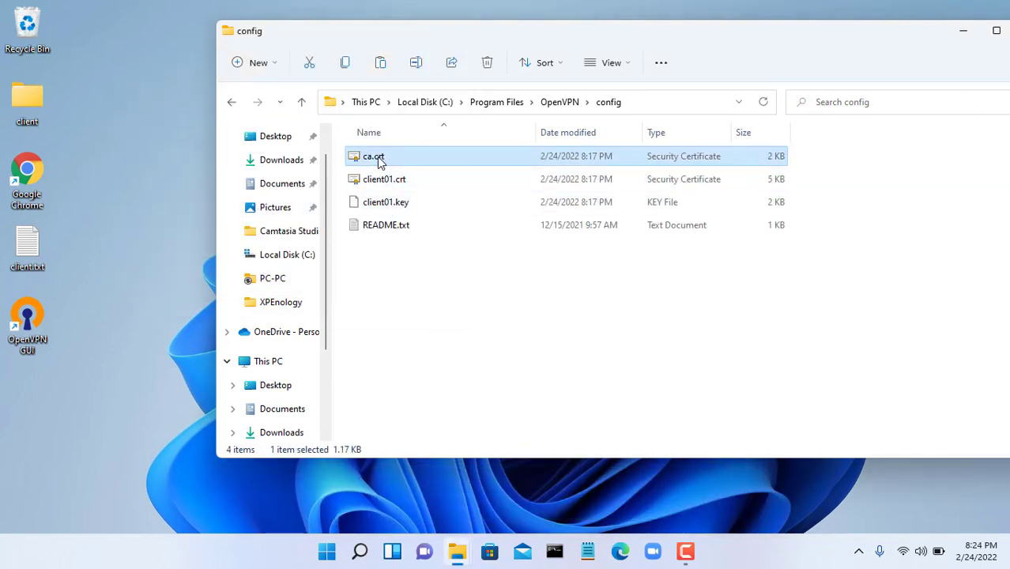
pyautogui.click(967, 33)
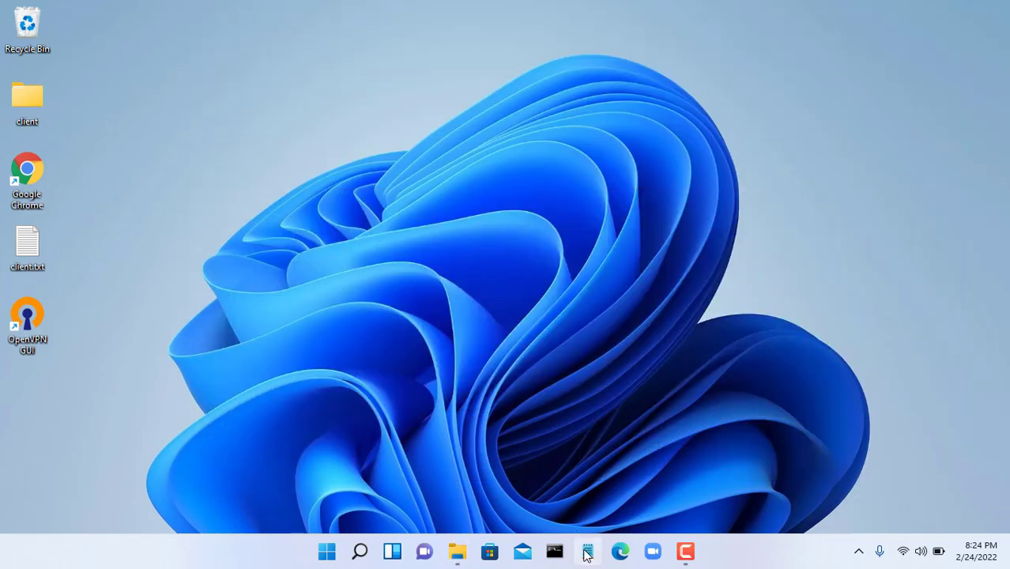
# Run Notepad as administrator and open client.txt from the Desktop
pyautogui.rightClick(586, 537)
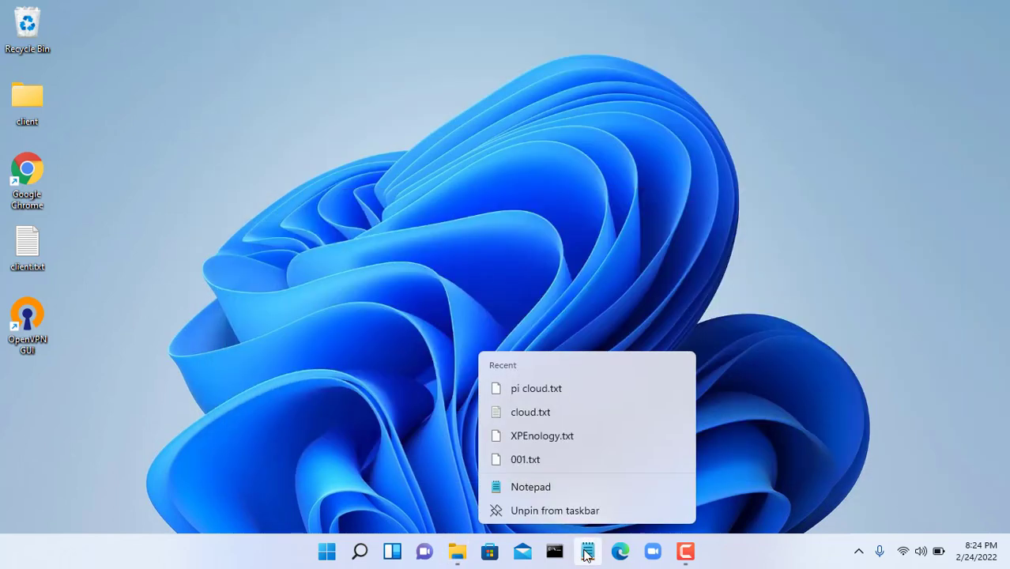
pyautogui.rightClick(564, 485)
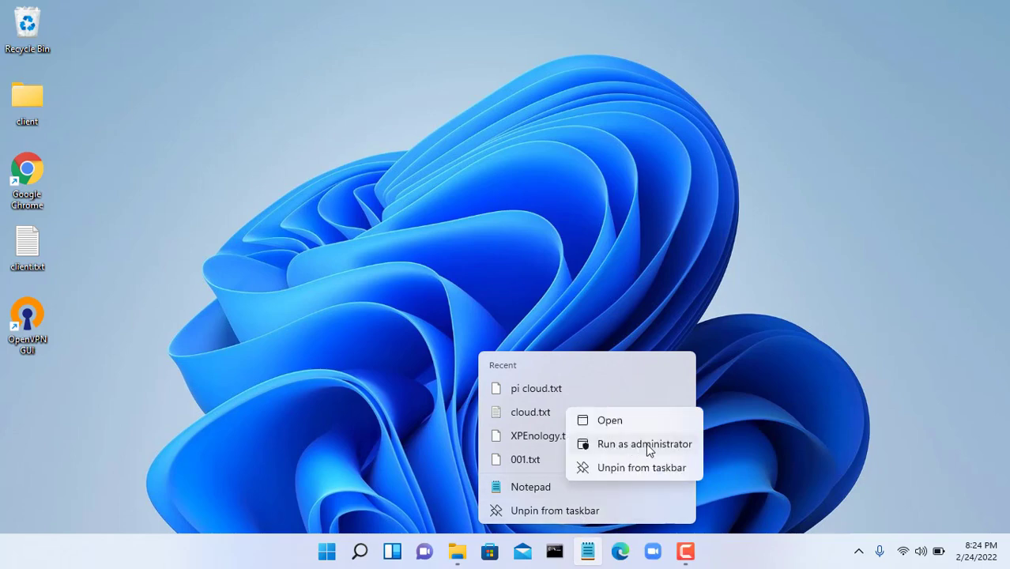
pyautogui.click(646, 445)
pyautogui.click(247, 46)
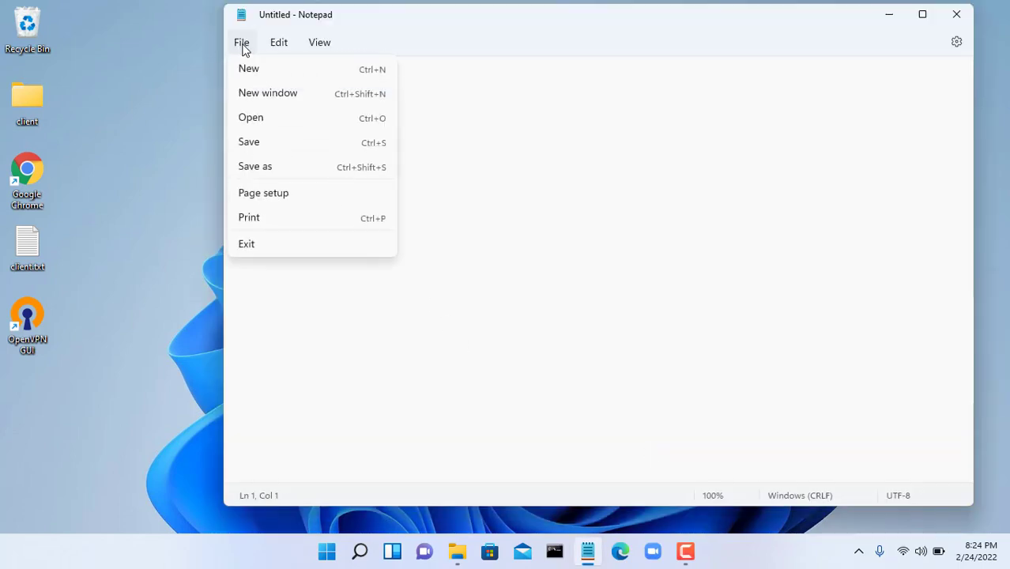
pyautogui.click(262, 119)
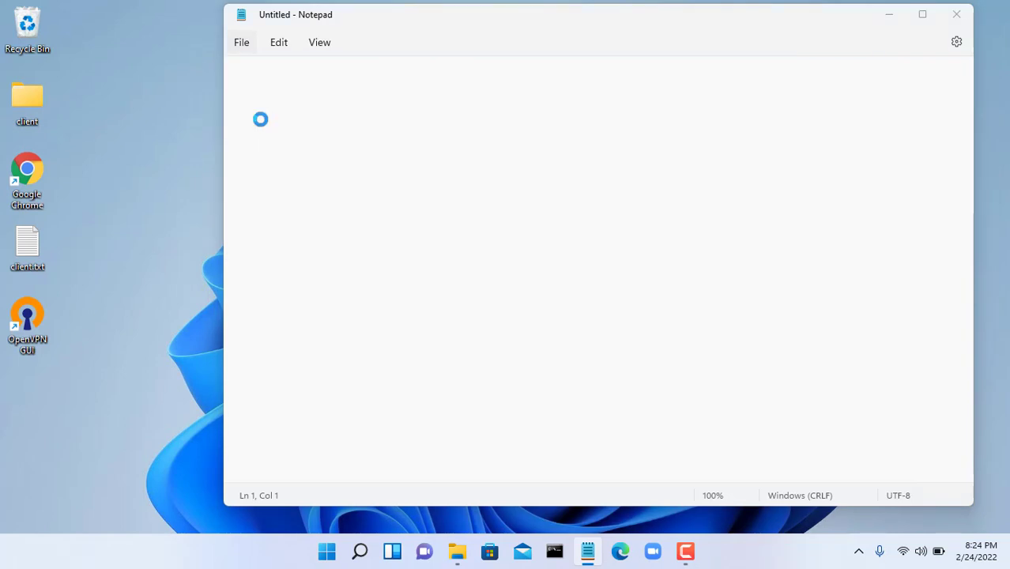
pyautogui.click(494, 153)
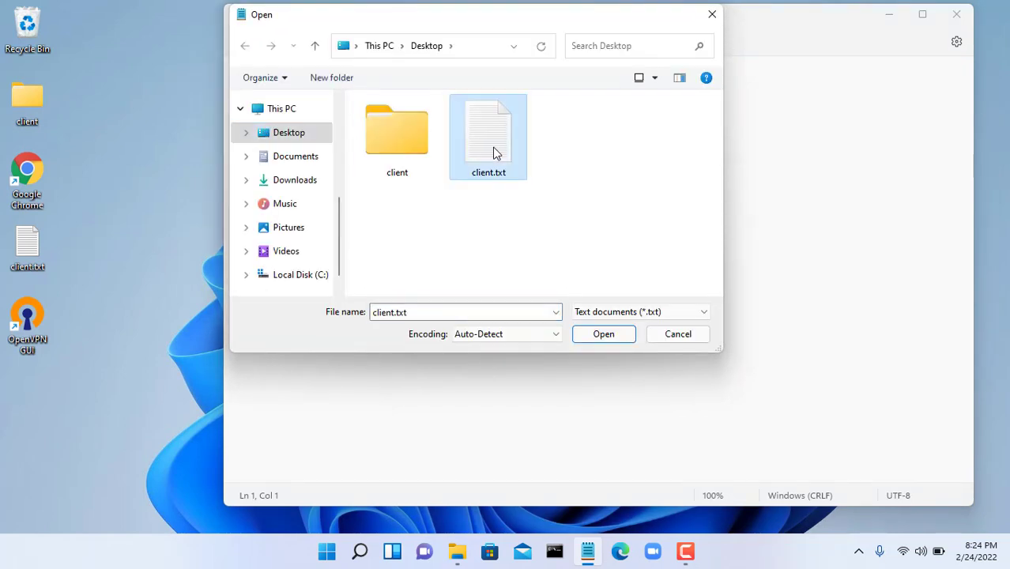
pyautogui.click(620, 337)
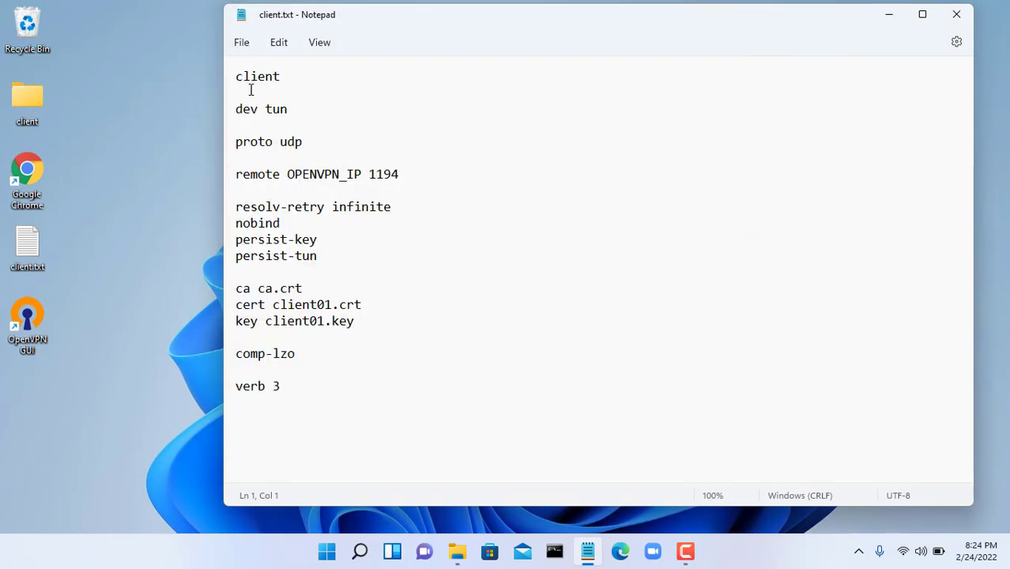
# Replace OPENVPN_IP in the remote line of client.txt with netvn.freeddns.org
pyautogui.moveTo(235, 76); pyautogui.dragTo(323, 391)
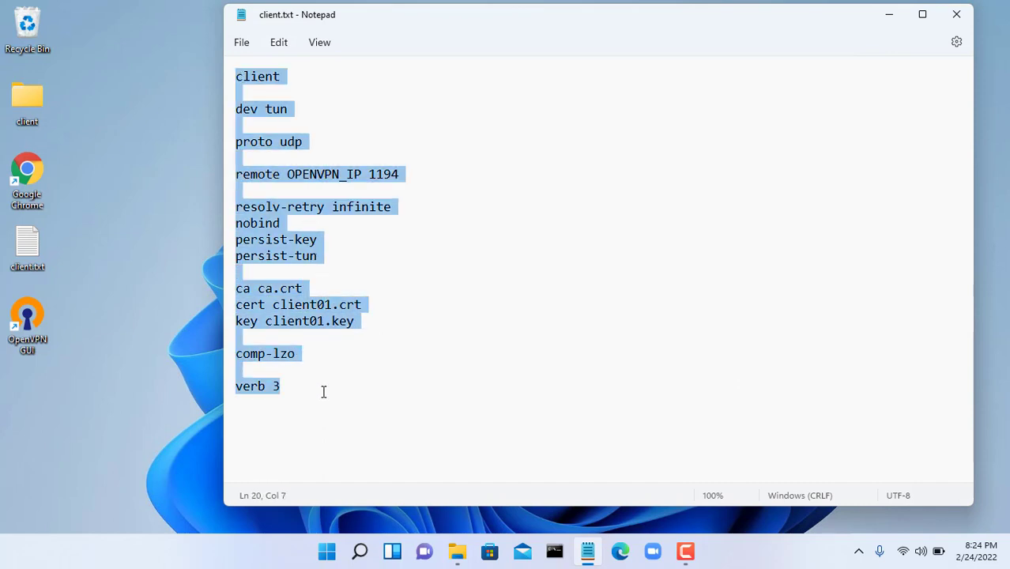
pyautogui.click(362, 175)
pyautogui.moveTo(361, 174); pyautogui.dragTo(292, 172)
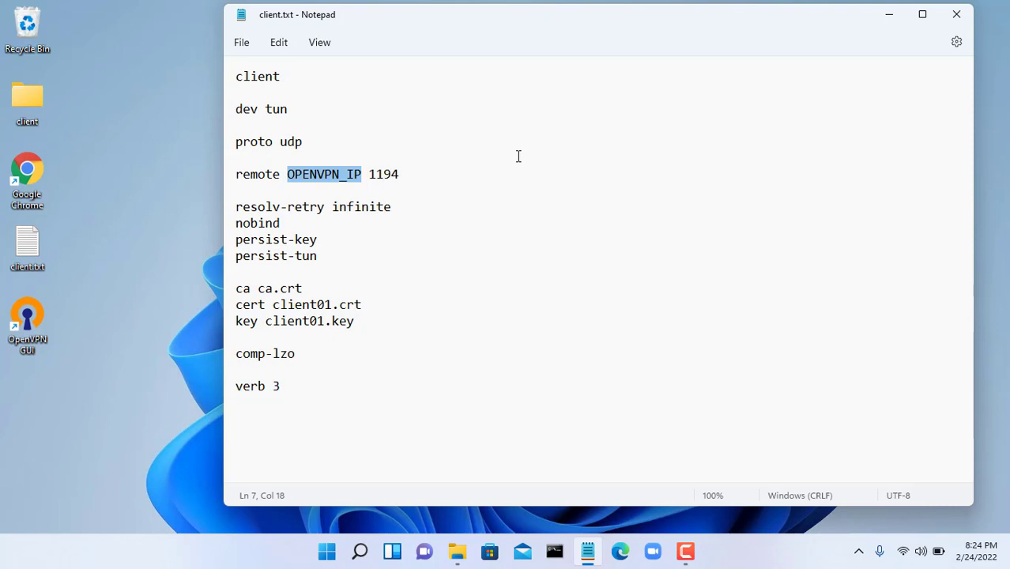
pyautogui.write('netvn.')
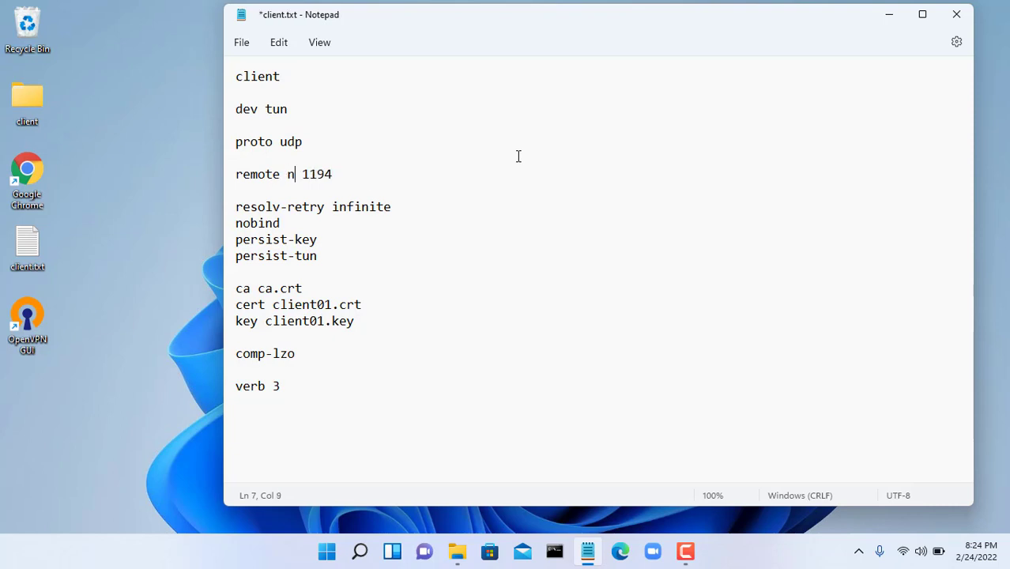
pyautogui.write('freeddn')
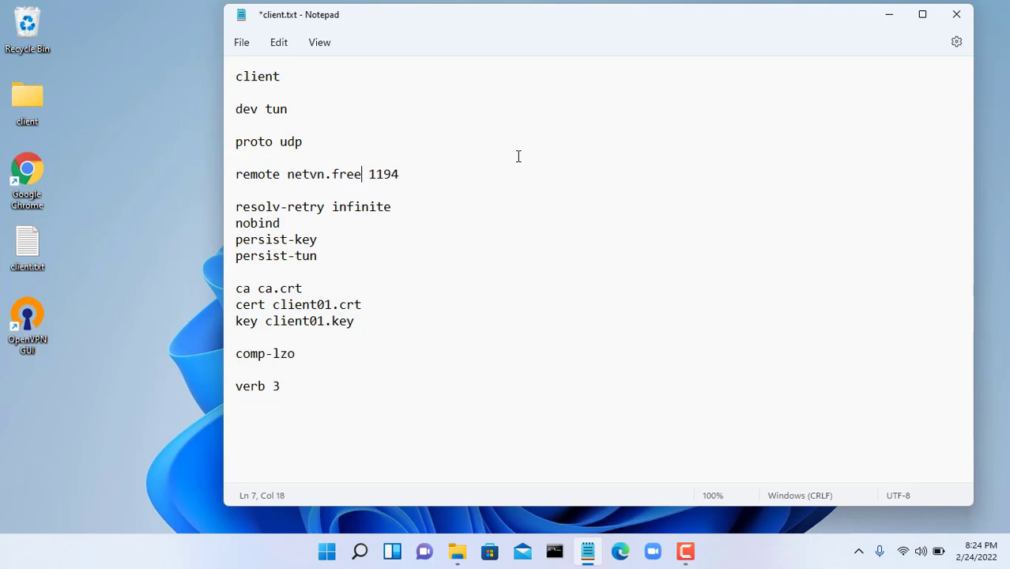
pyautogui.write('s.org')
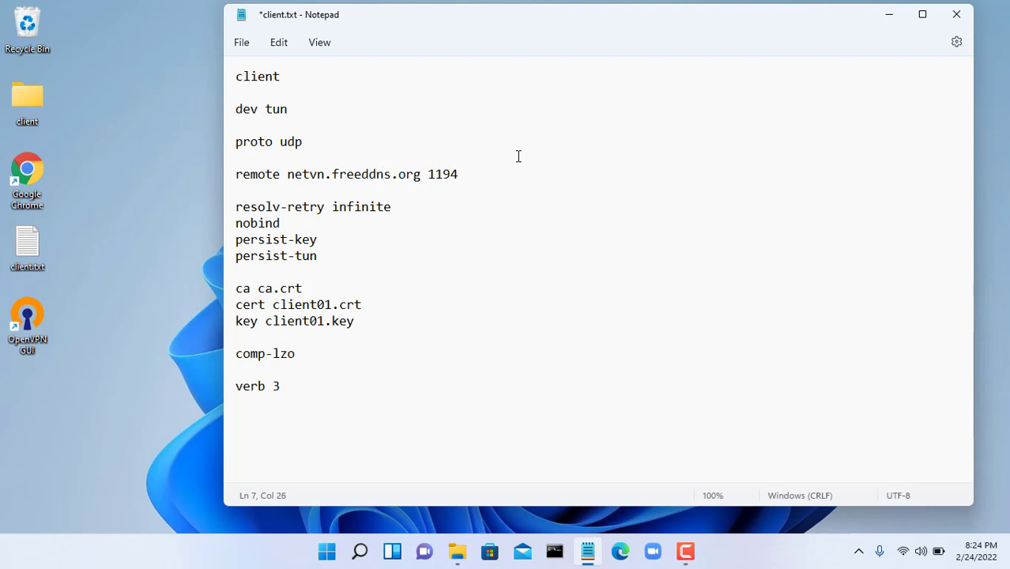
pyautogui.moveTo(421, 174); pyautogui.dragTo(301, 175)
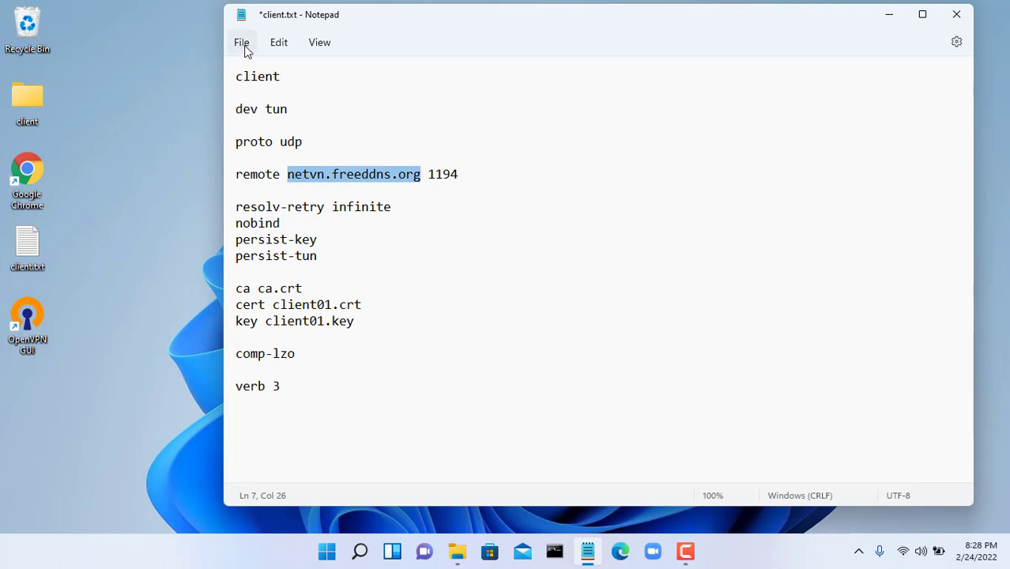
# Compare the ca, cert and key lines in client.txt with the files in the client folder, and close the folder window
pyautogui.moveTo(236, 288); pyautogui.dragTo(351, 322)
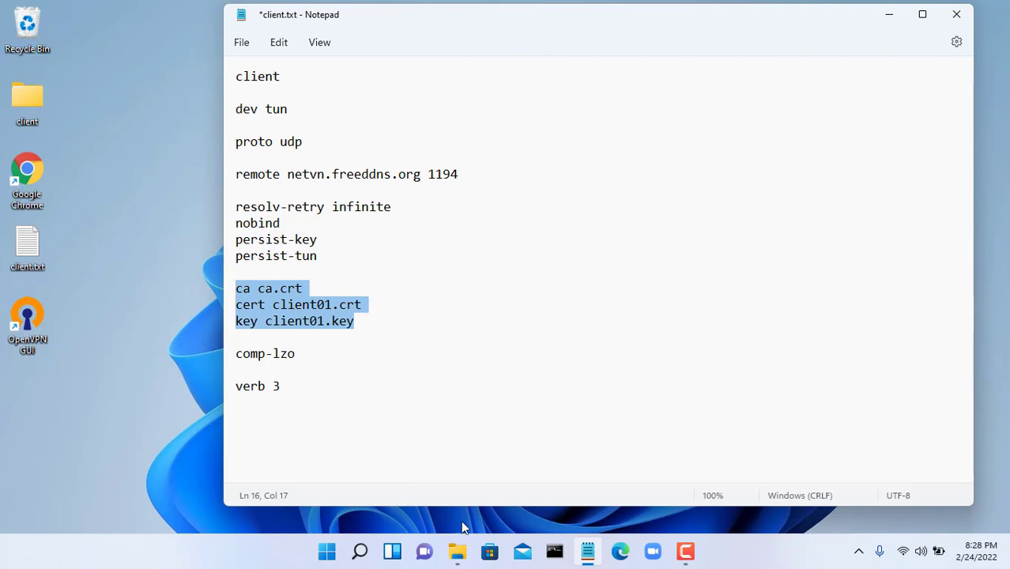
pyautogui.moveTo(457, 551)
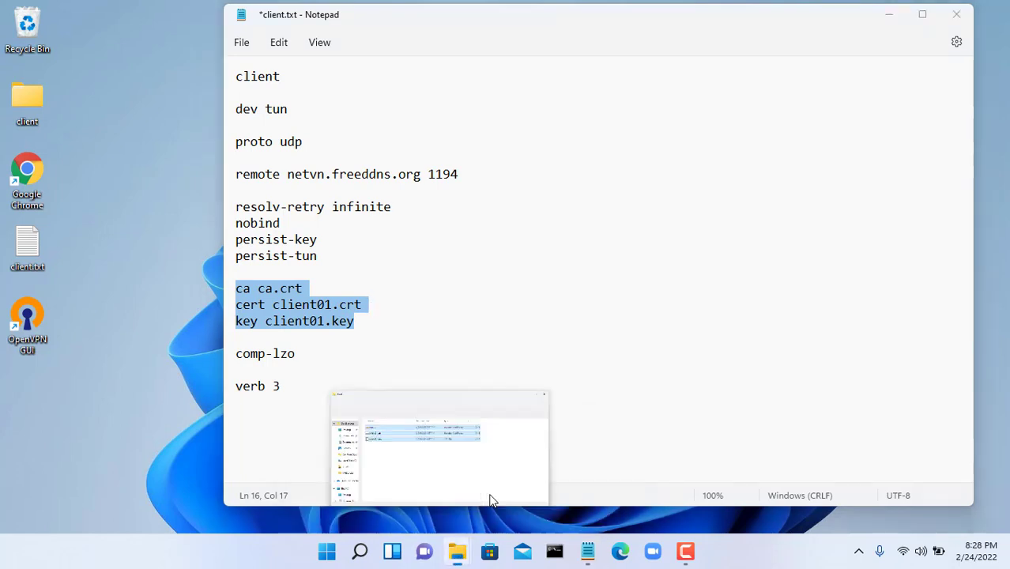
pyautogui.click(488, 498)
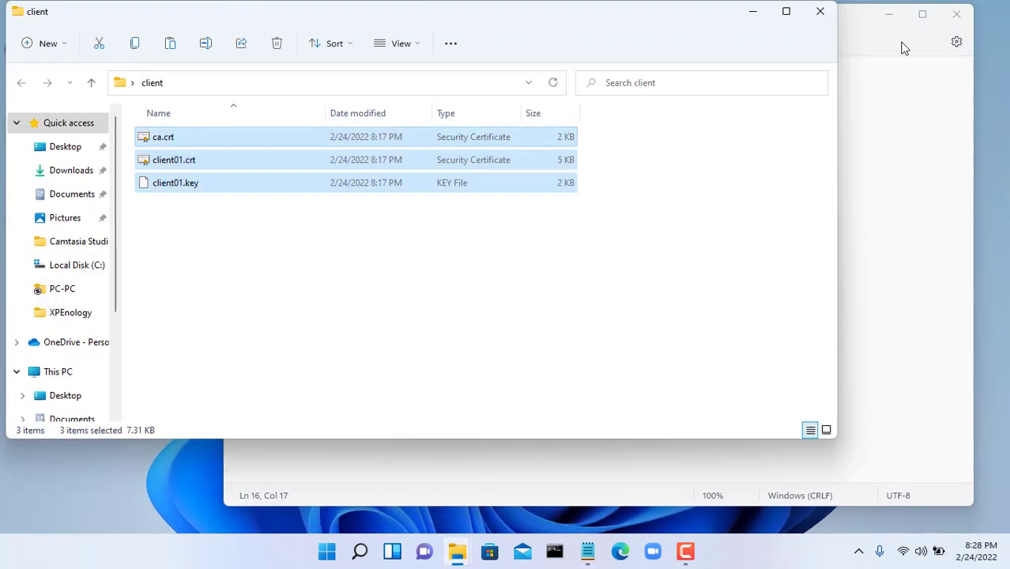
pyautogui.click(820, 11)
# Start saving the edited configuration as a new file and browse to C:\Program Files\OpenVPN\config as the destination
pyautogui.click(242, 42)
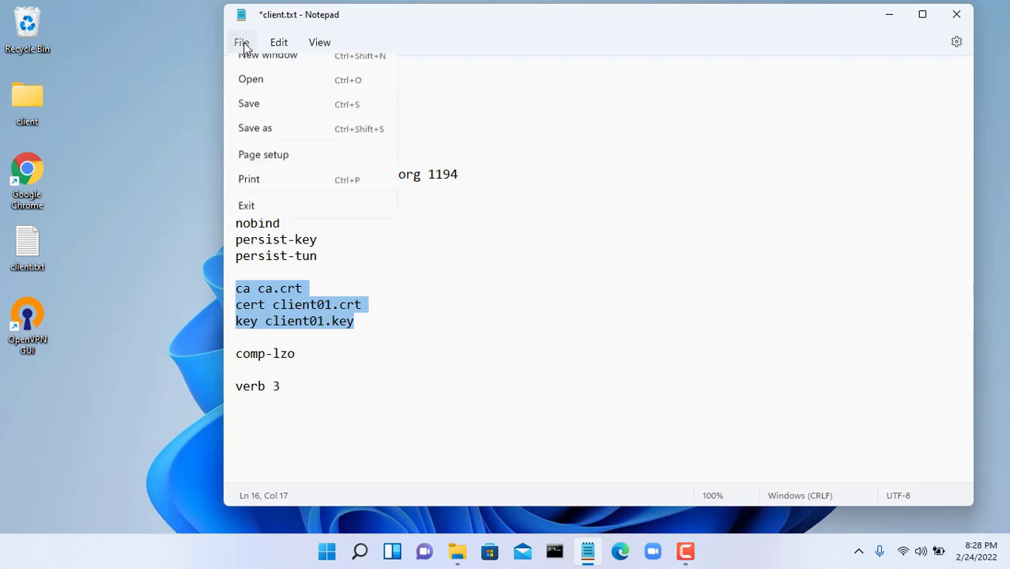
pyautogui.click(268, 169)
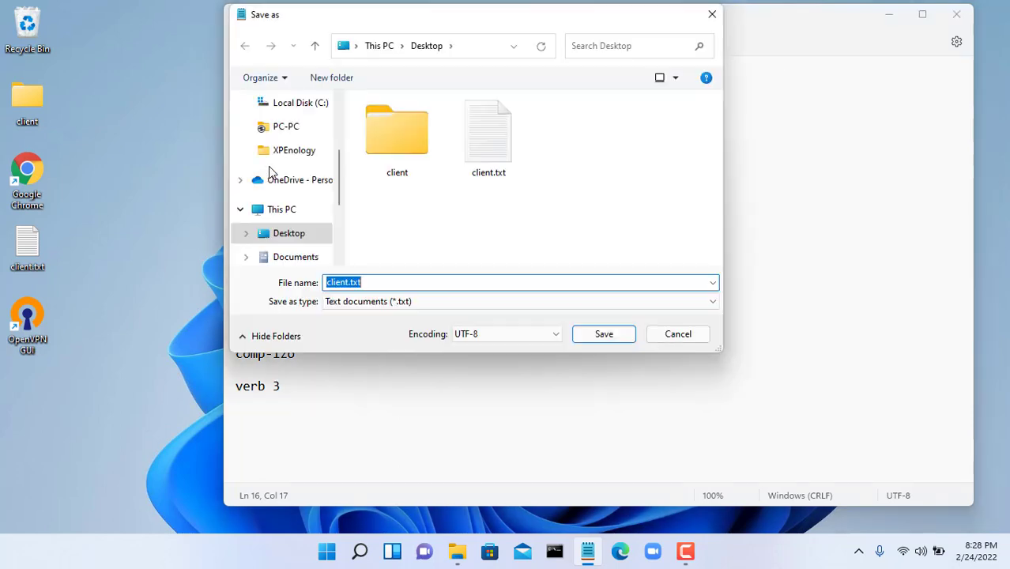
pyautogui.click(290, 211)
pyautogui.scroll(-3, 467, 232)
pyautogui.doubleClick(458, 241)
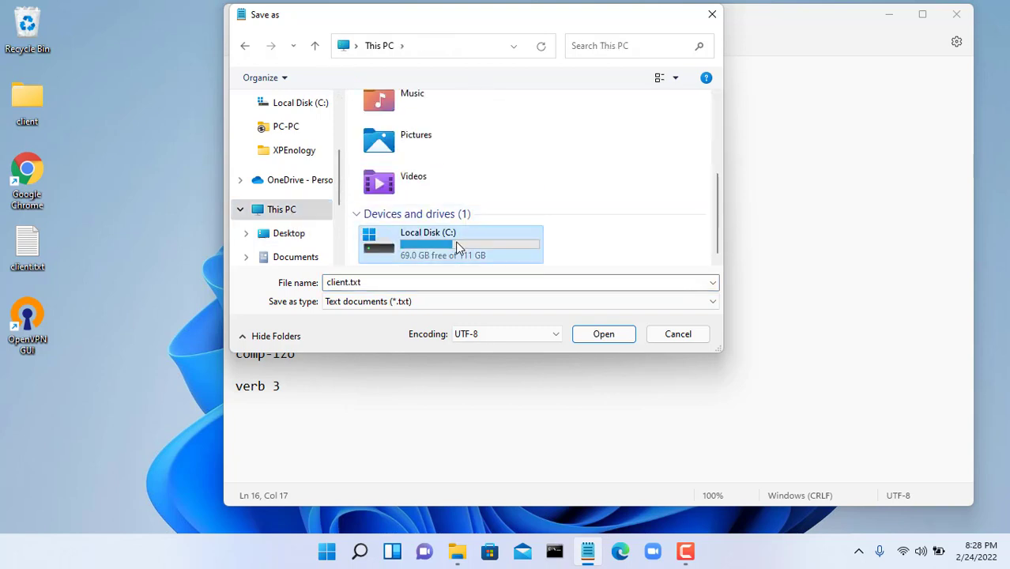
pyautogui.scroll(-2, 425, 194)
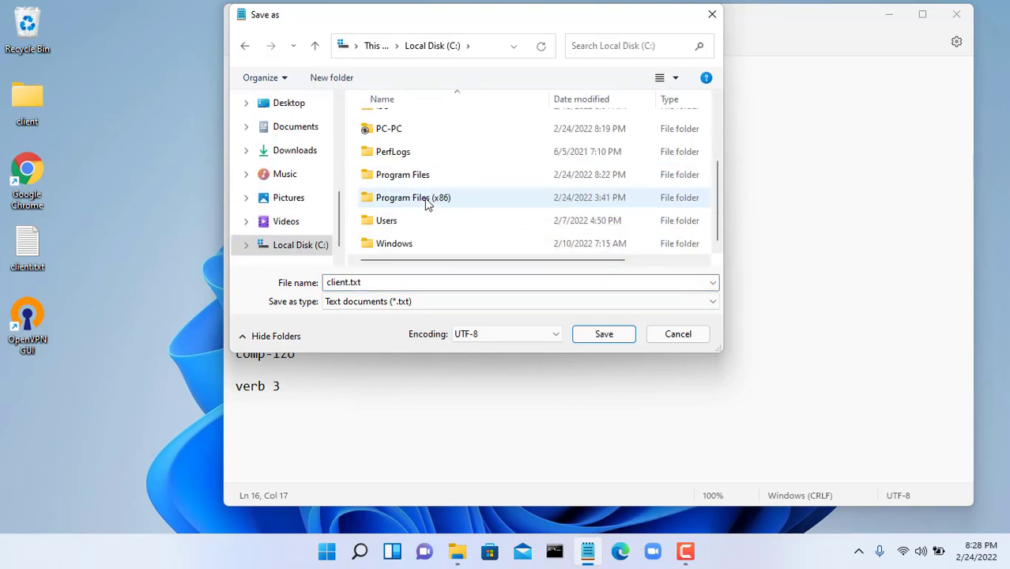
pyautogui.doubleClick(421, 180)
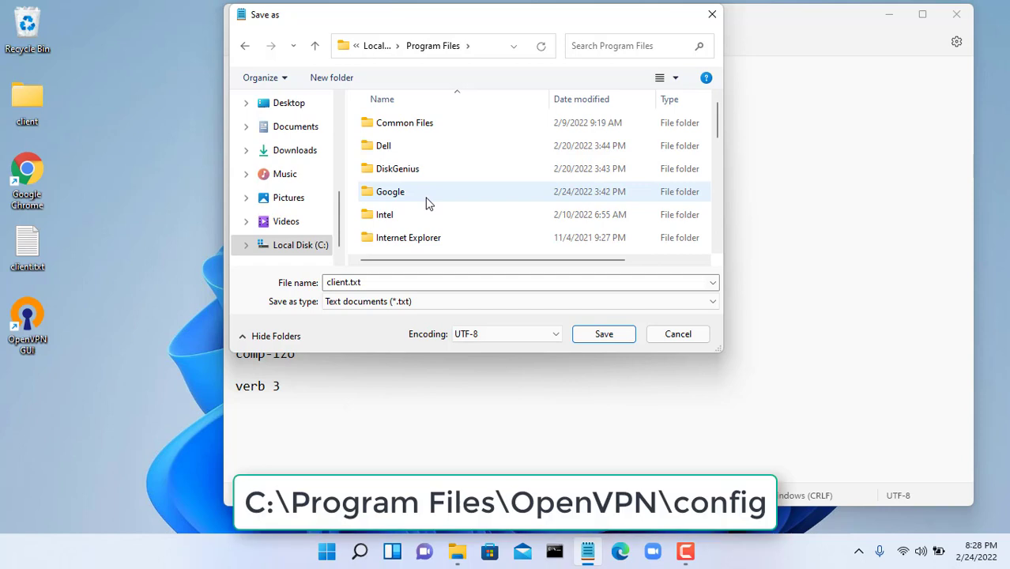
pyautogui.scroll(-5, 428, 203)
pyautogui.scroll(1, 431, 198)
pyautogui.doubleClick(409, 171)
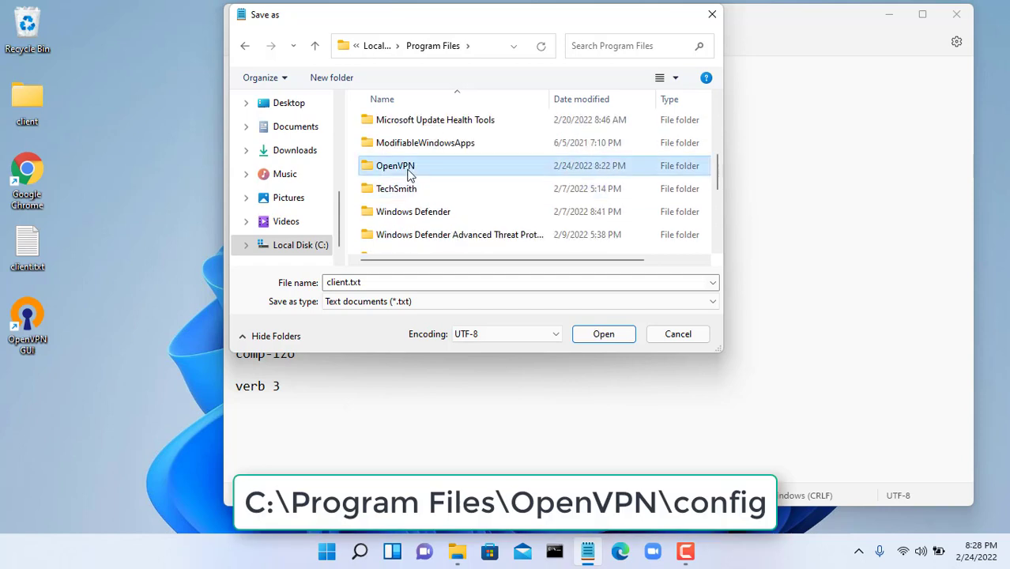
pyautogui.doubleClick(403, 150)
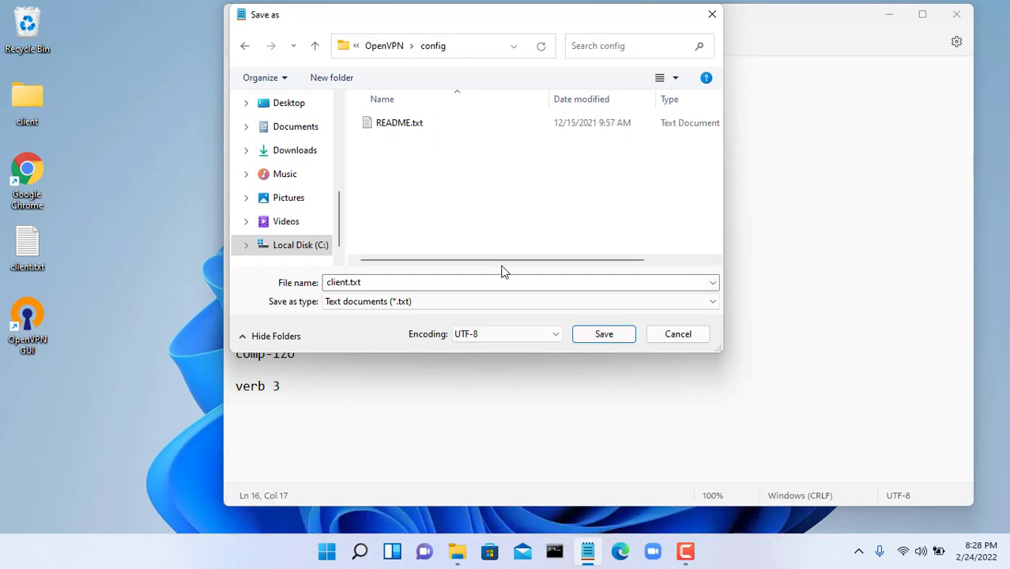
# Save the configuration as client.ovpn with the All files type in the config folder, and close Notepad
pyautogui.click(503, 304)
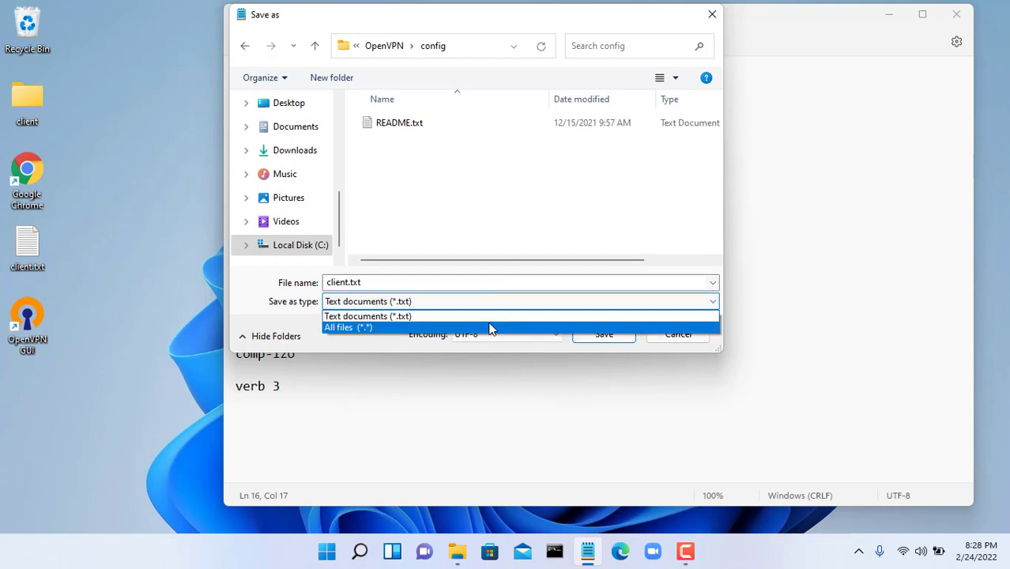
pyautogui.click(490, 327)
pyautogui.click(468, 49)
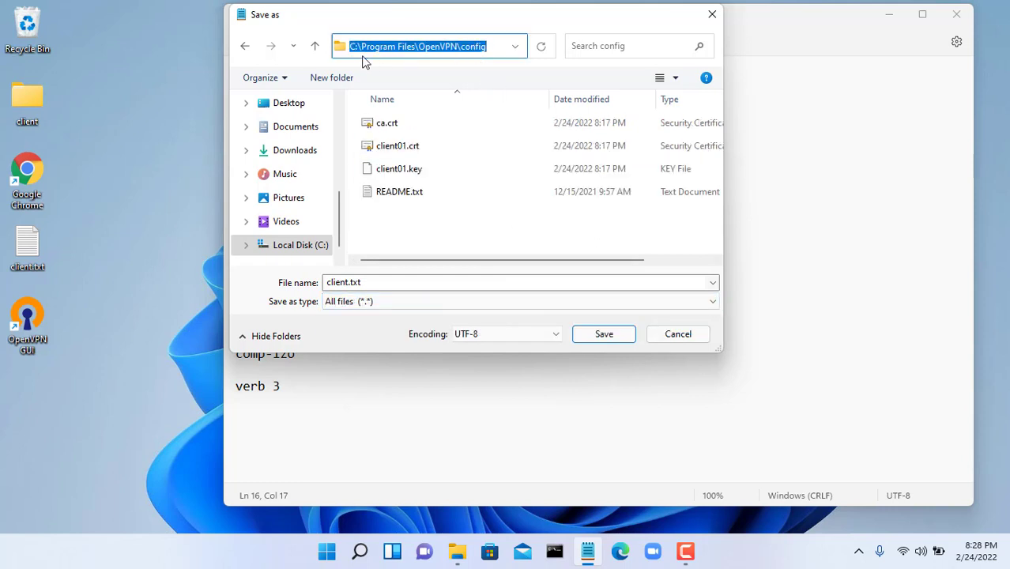
pyautogui.click(439, 282)
pyautogui.click(449, 283)
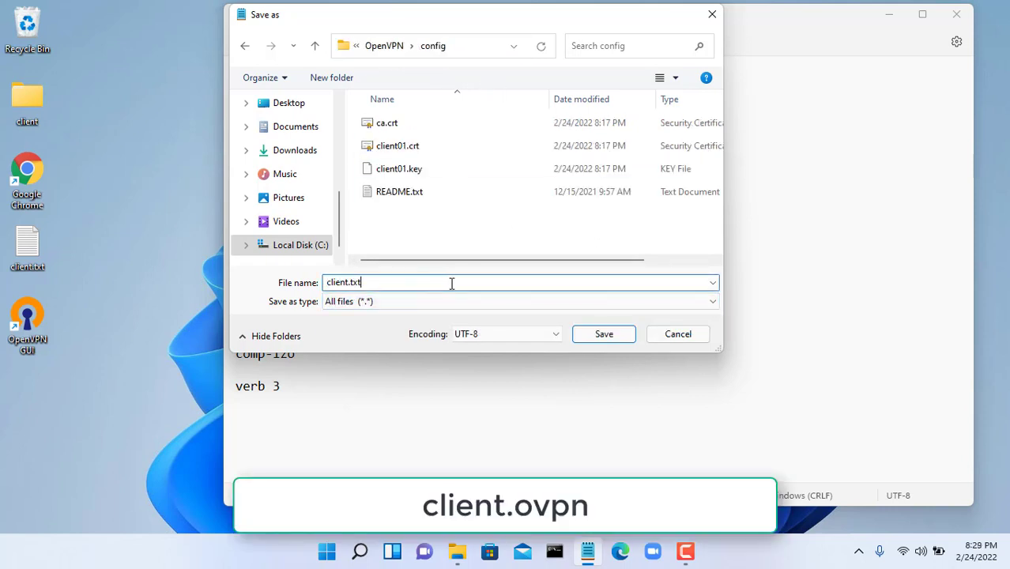
pyautogui.write('ovpn')
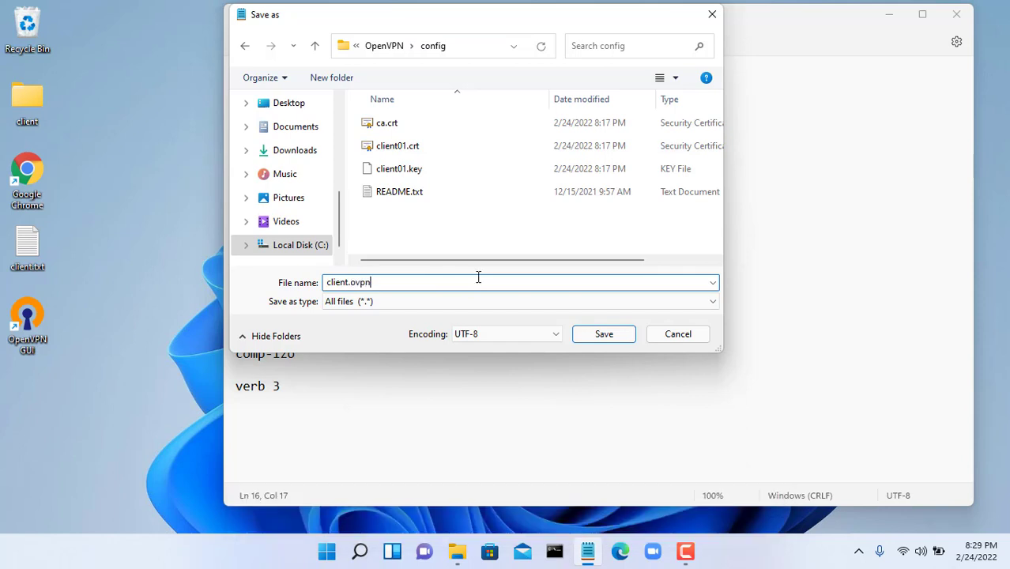
pyautogui.click(598, 339)
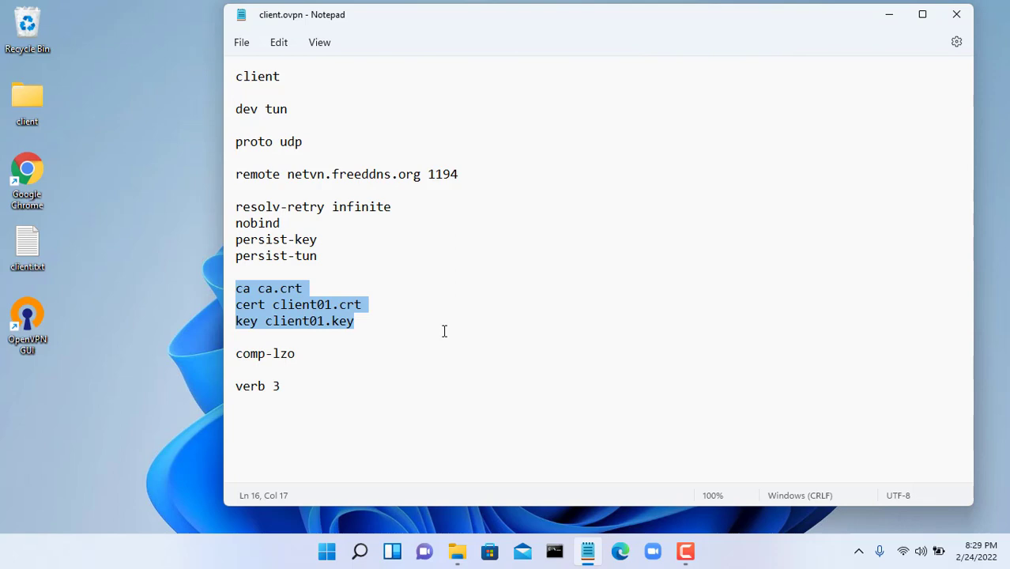
pyautogui.click(956, 14)
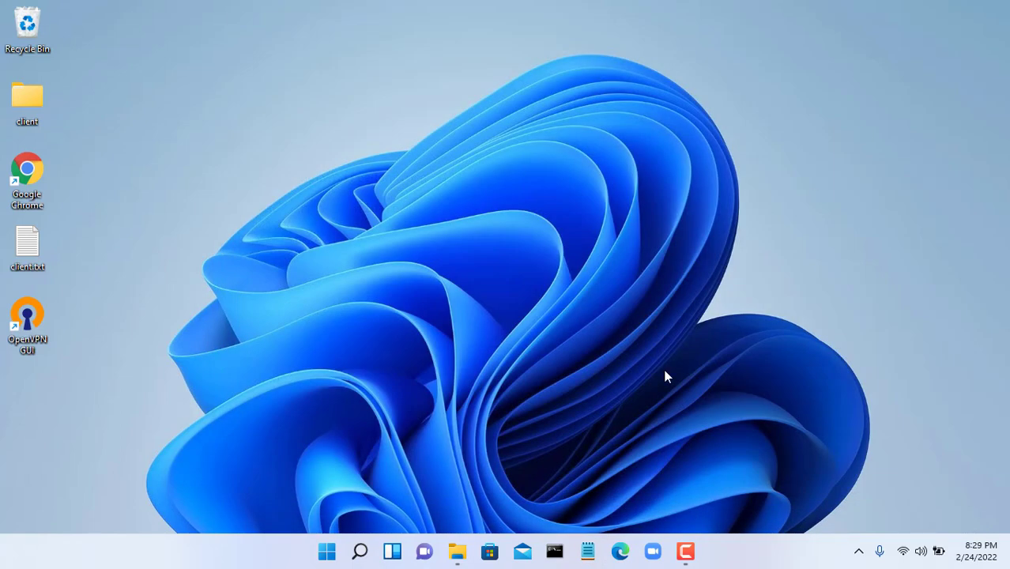
# Check OpenVPN's config folder in File Explorer for client.ovpn, and close the window
pyautogui.click(460, 550)
pyautogui.click(403, 182)
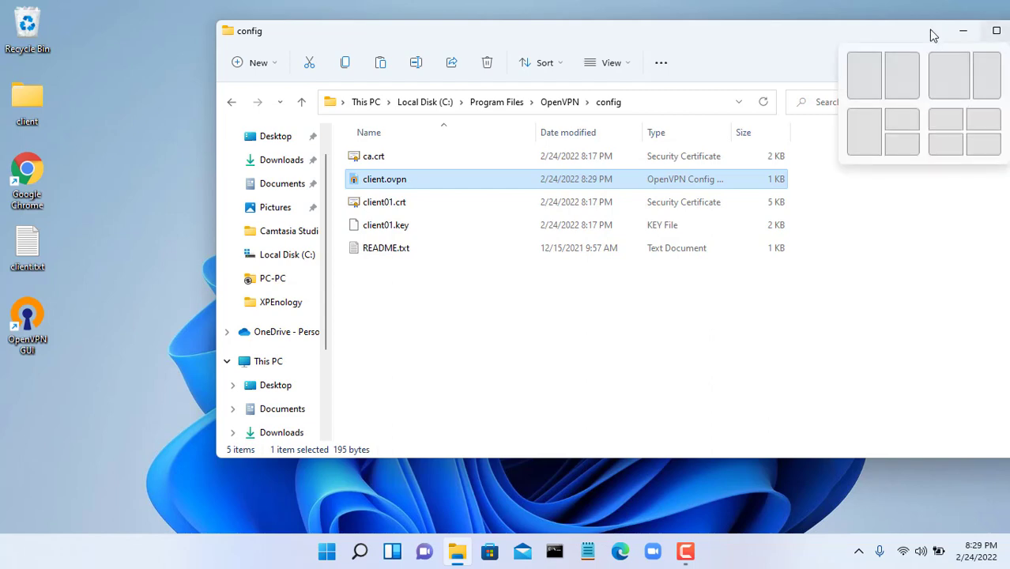
pyautogui.moveTo(890, 27); pyautogui.dragTo(772, 32)
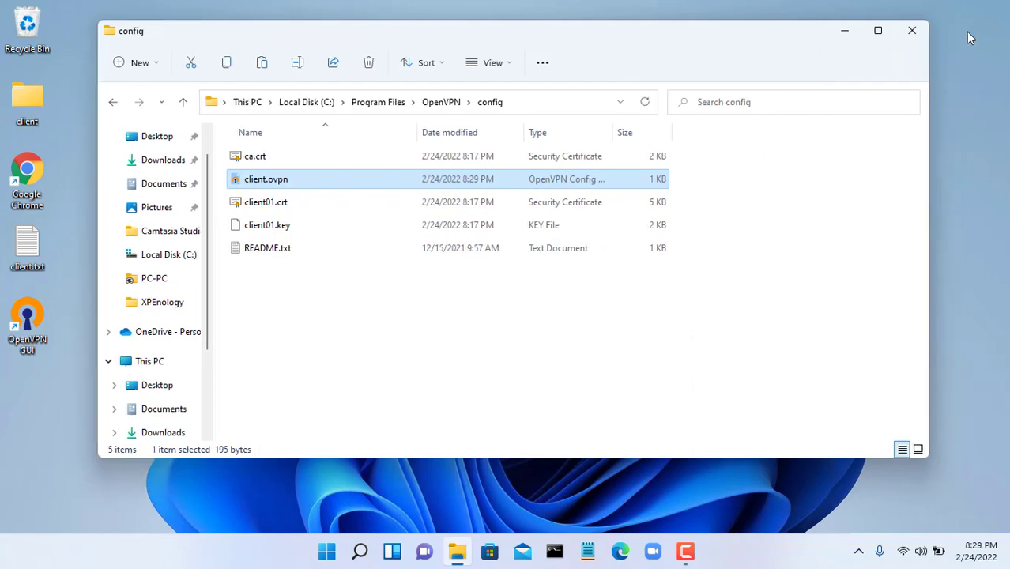
pyautogui.click(912, 30)
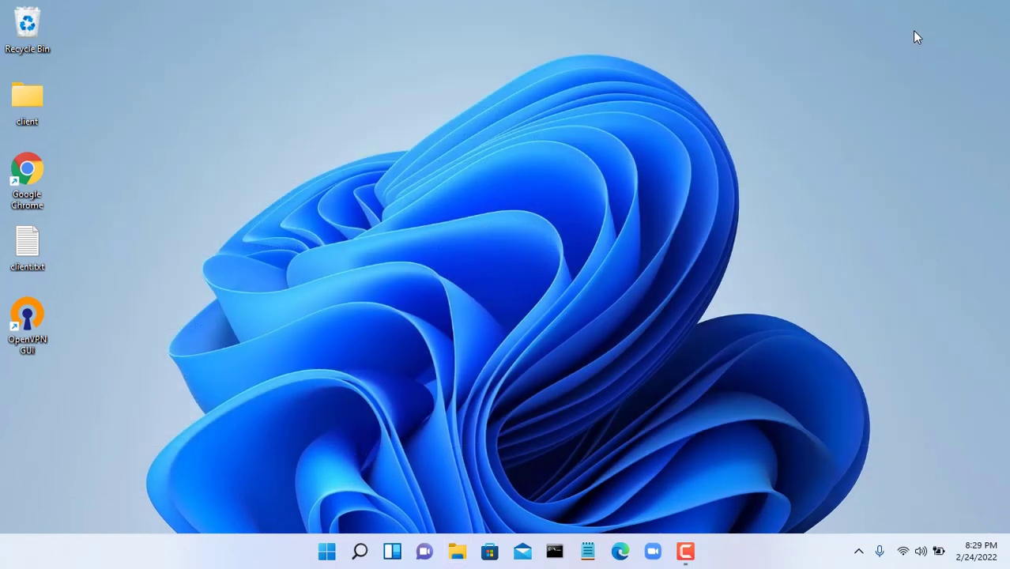
# Connect to the VPN server from OpenVPN GUI using the client profile
pyautogui.click(865, 554)
pyautogui.rightClick(859, 510)
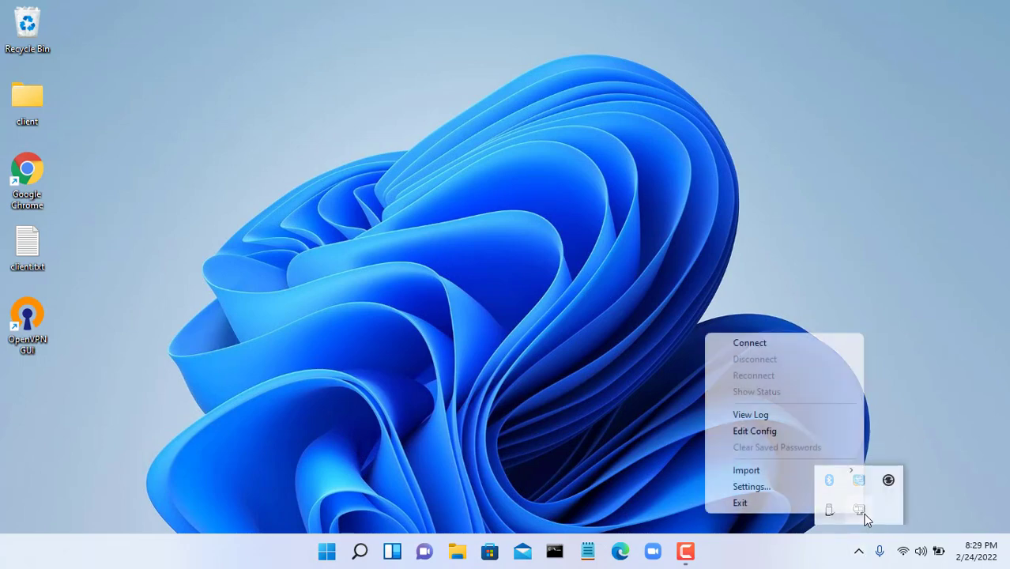
pyautogui.click(767, 348)
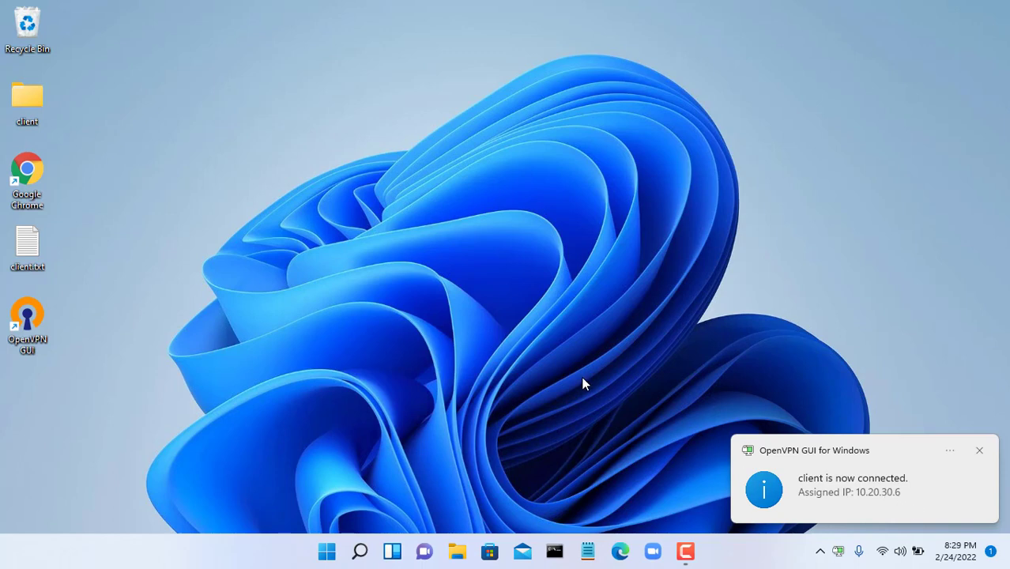
# Open Remote Desktop Connection and connect to 10.20.30.1 as openvpn with the account password, accepting the untrusted certificate
pyautogui.click(360, 553)
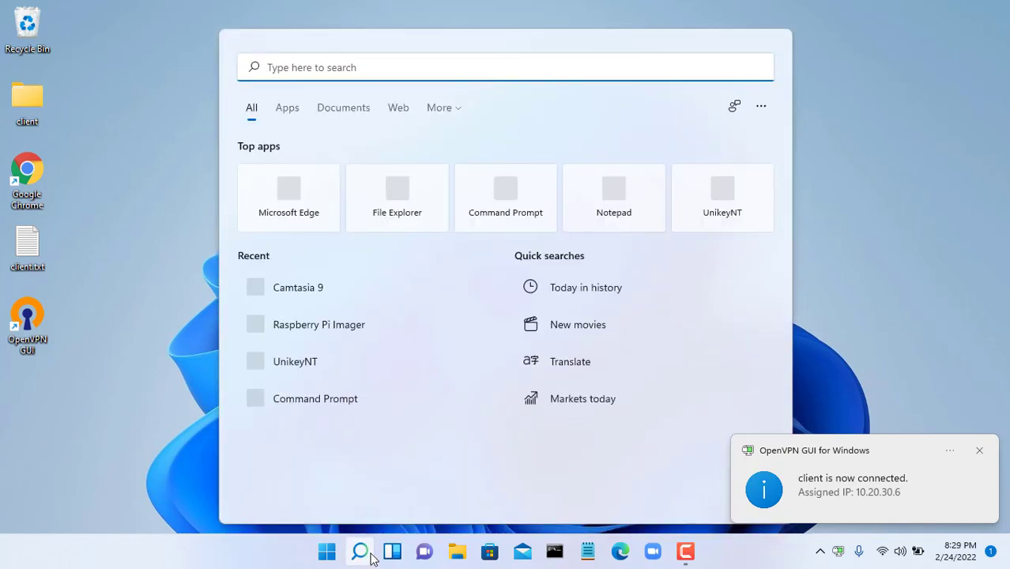
pyautogui.write('mstsc')
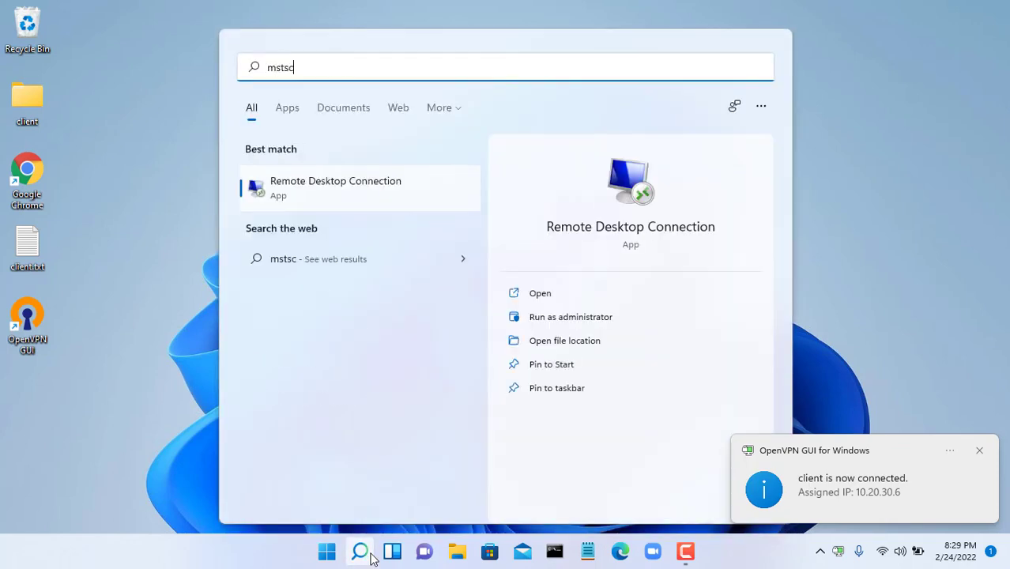
pyautogui.click(634, 189)
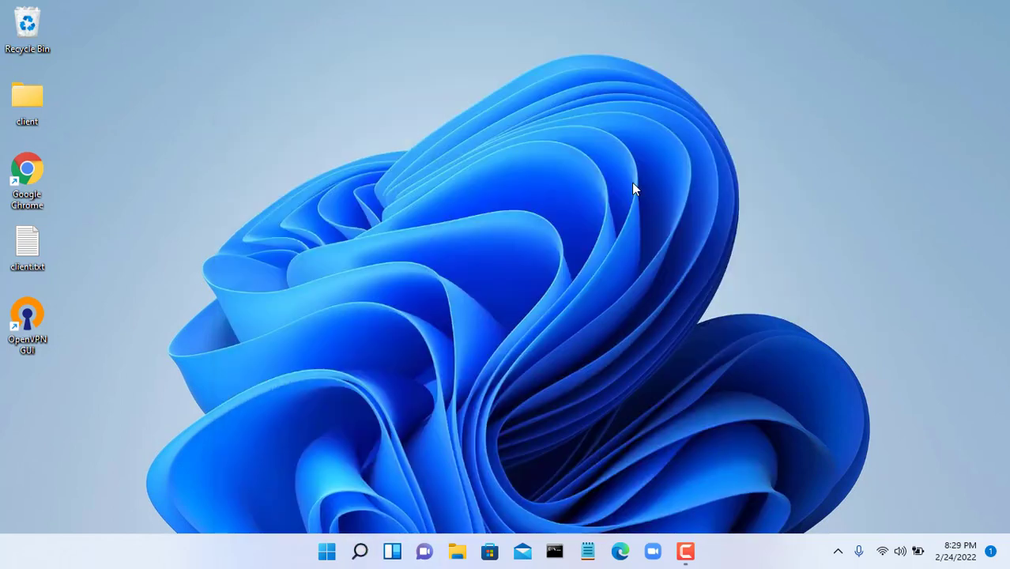
pyautogui.write('10.20.30.1')
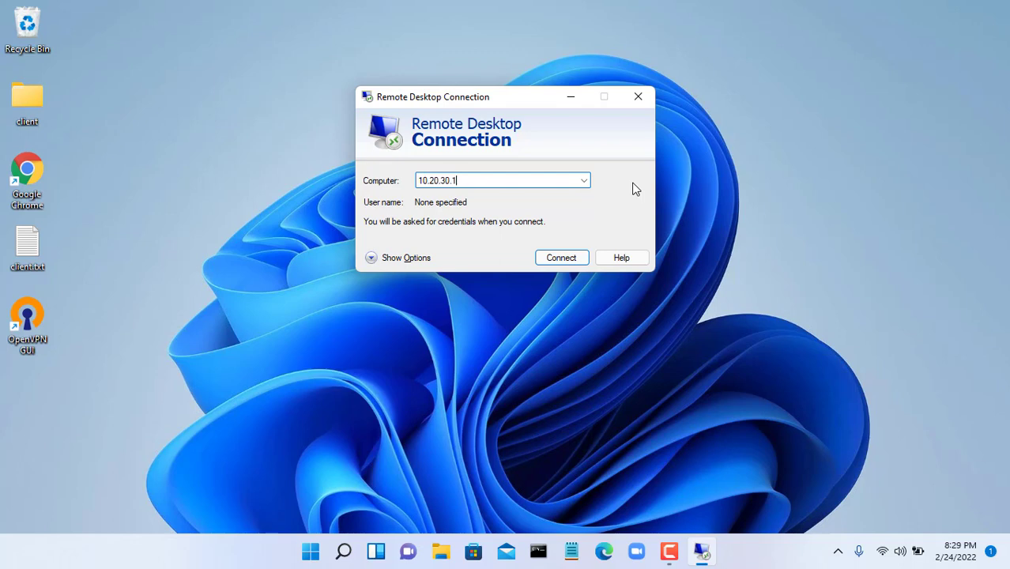
pyautogui.click(561, 258)
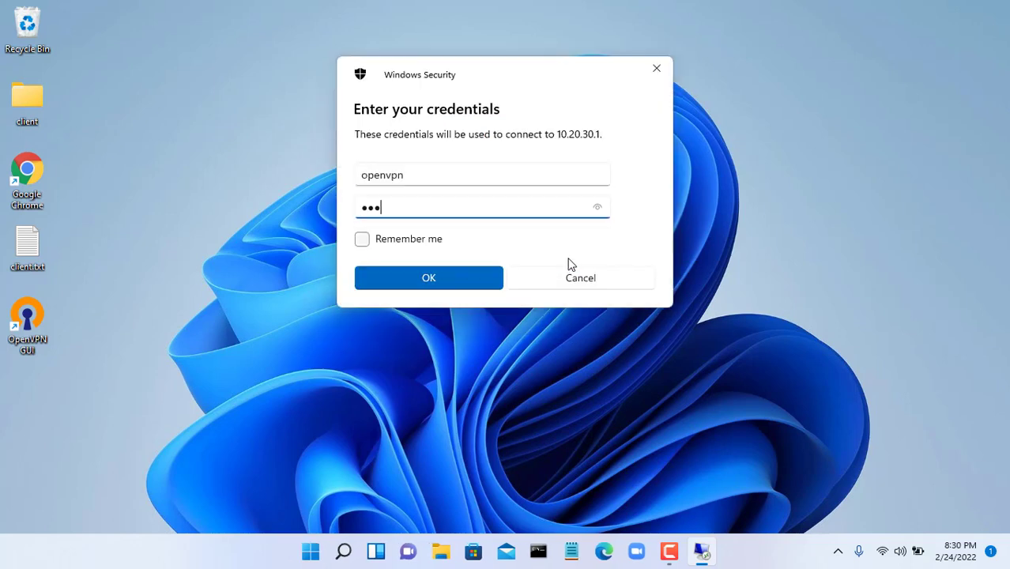
pyautogui.click(489, 284)
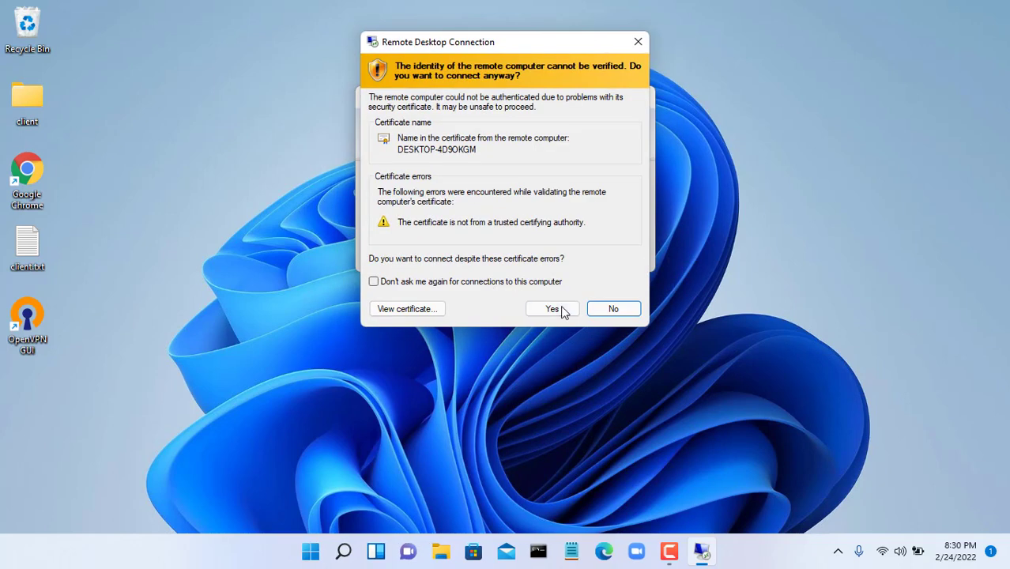
pyautogui.click(561, 308)
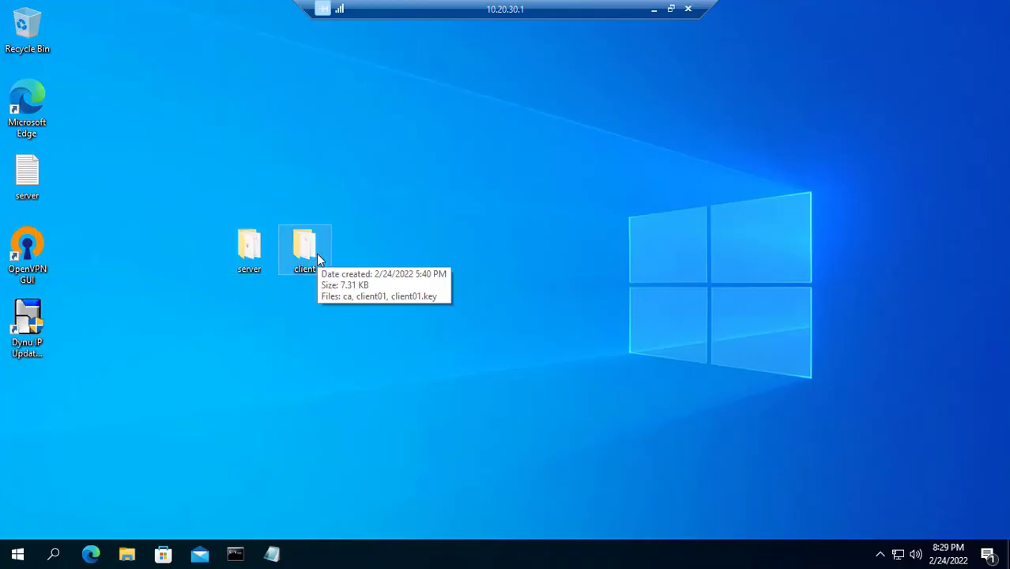
# Browse to C:\Program Files\OpenVPN\easy-rsa\pki on the remote server
pyautogui.click(126, 554)
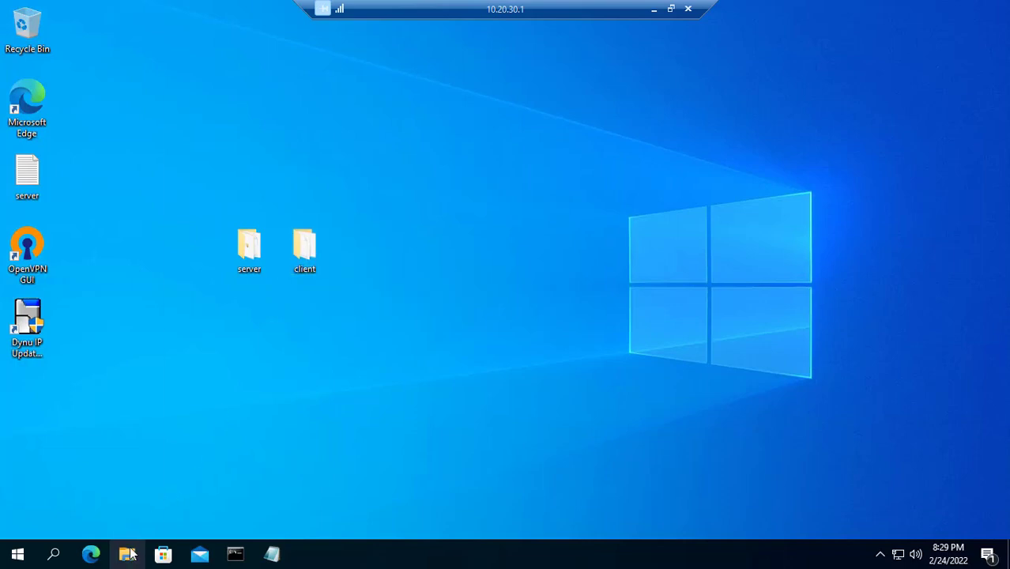
pyautogui.click(224, 353)
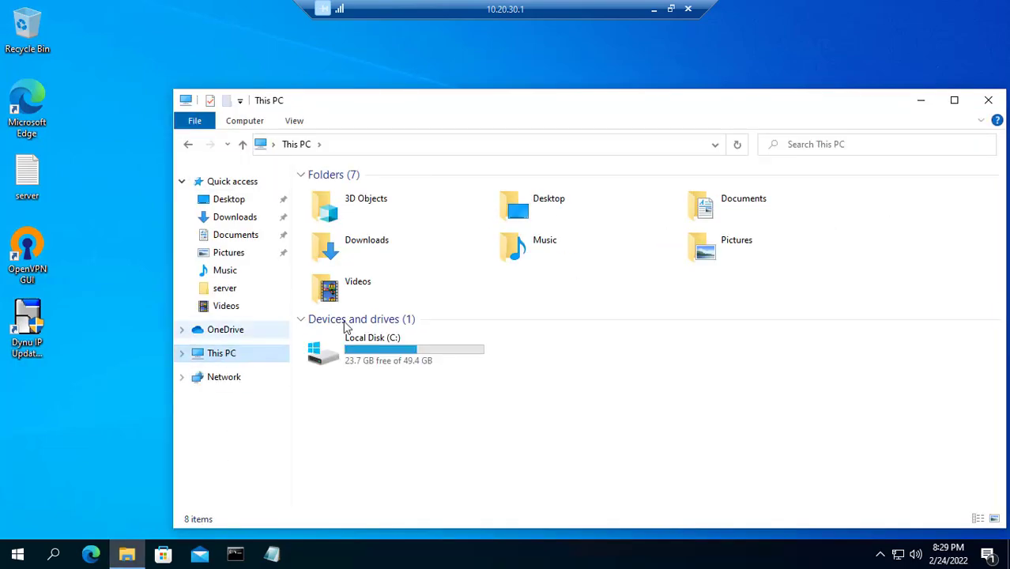
pyautogui.doubleClick(356, 340)
pyautogui.doubleClick(358, 207)
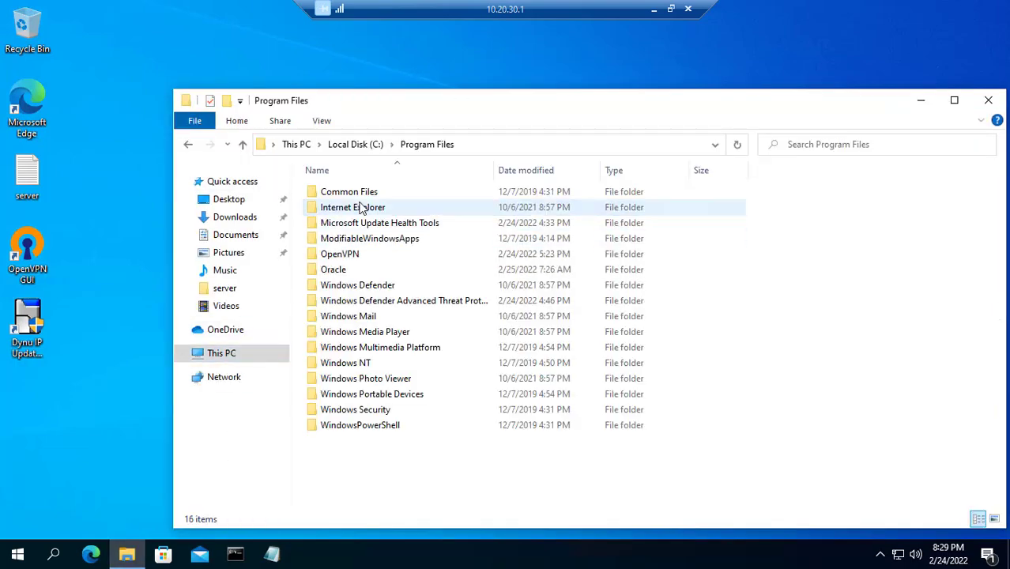
pyautogui.doubleClick(356, 255)
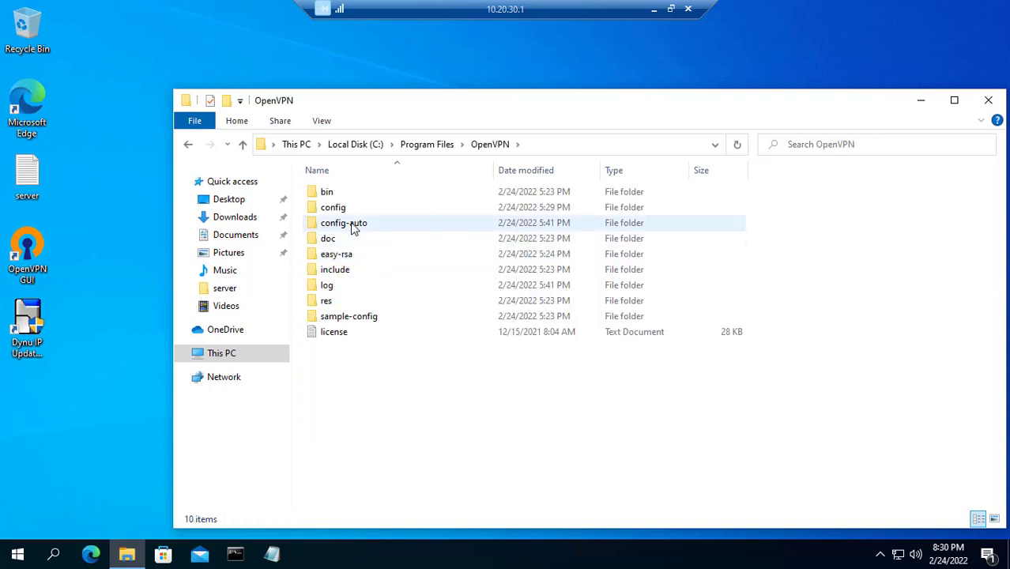
pyautogui.click(351, 225)
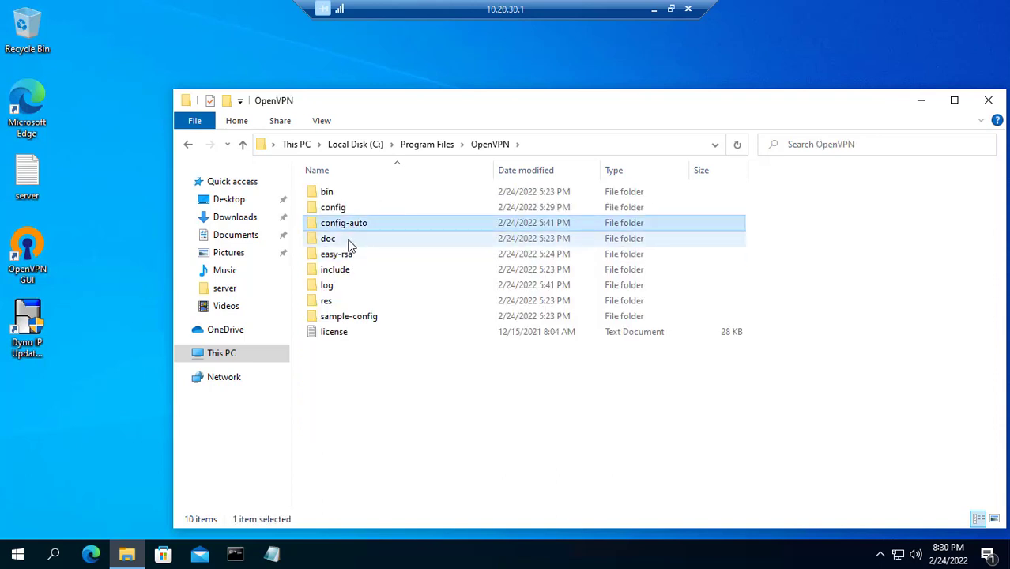
pyautogui.doubleClick(346, 254)
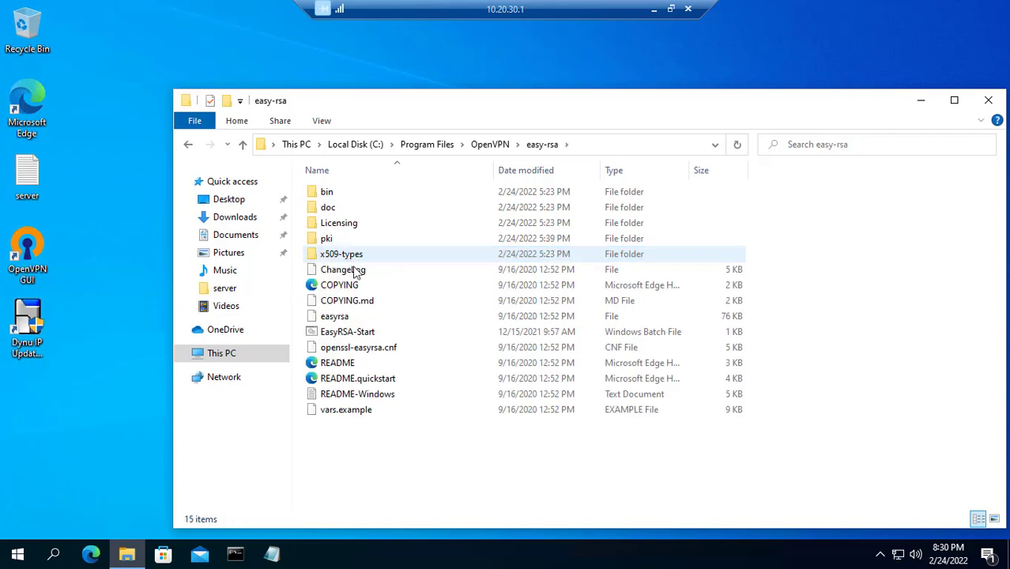
pyautogui.doubleClick(340, 241)
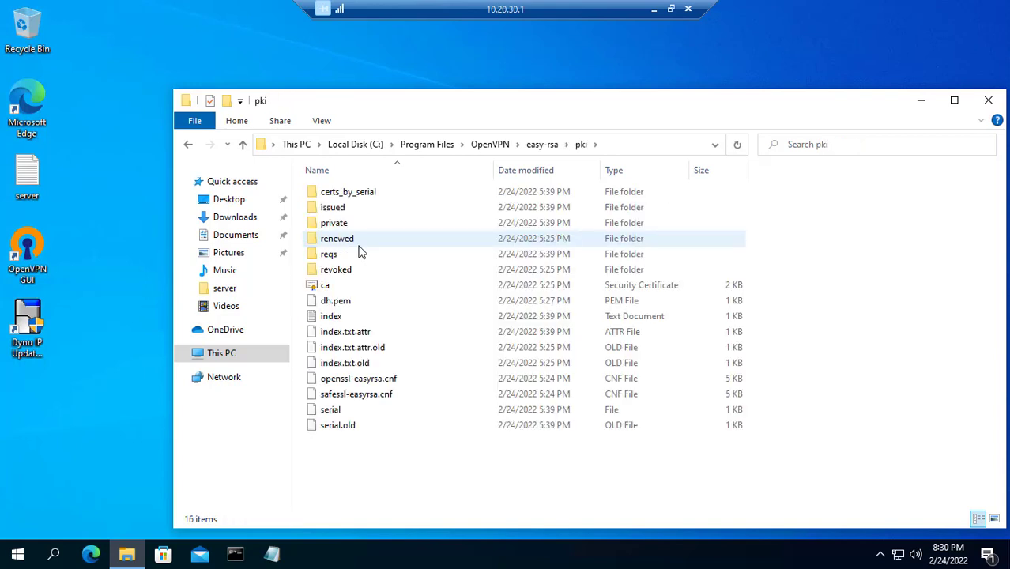
# Examine the ca certificate and the issued and private folders within pki, and minimize the remote desktop session
pyautogui.click(346, 288)
pyautogui.doubleClick(341, 208)
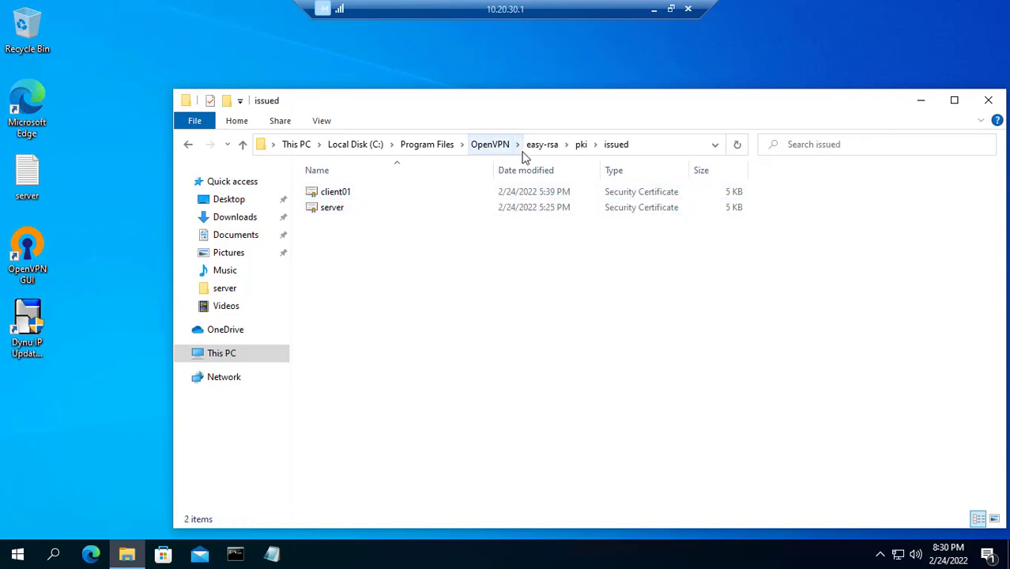
pyautogui.click(583, 146)
pyautogui.doubleClick(352, 225)
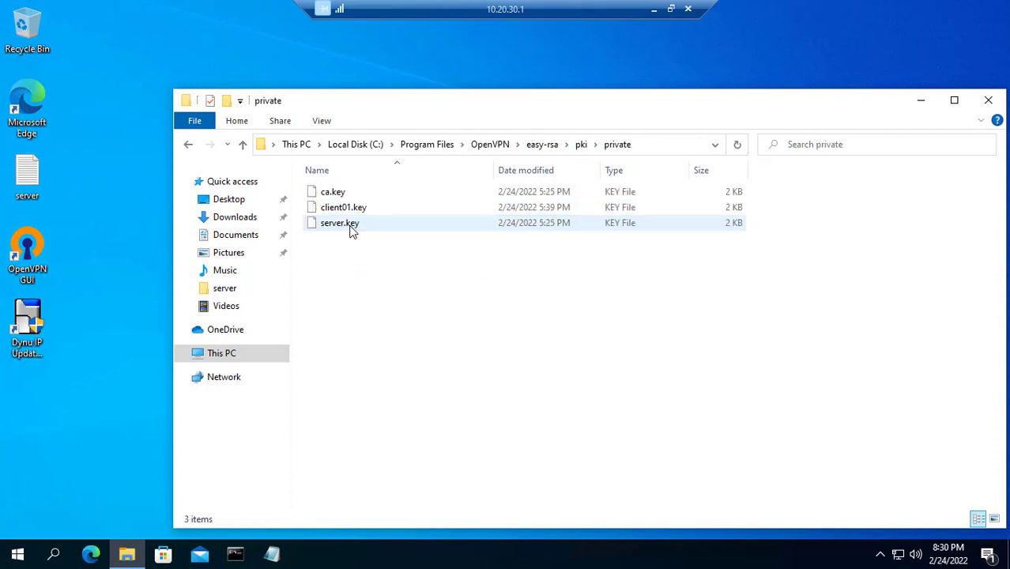
pyautogui.click(353, 224)
pyautogui.click(340, 193)
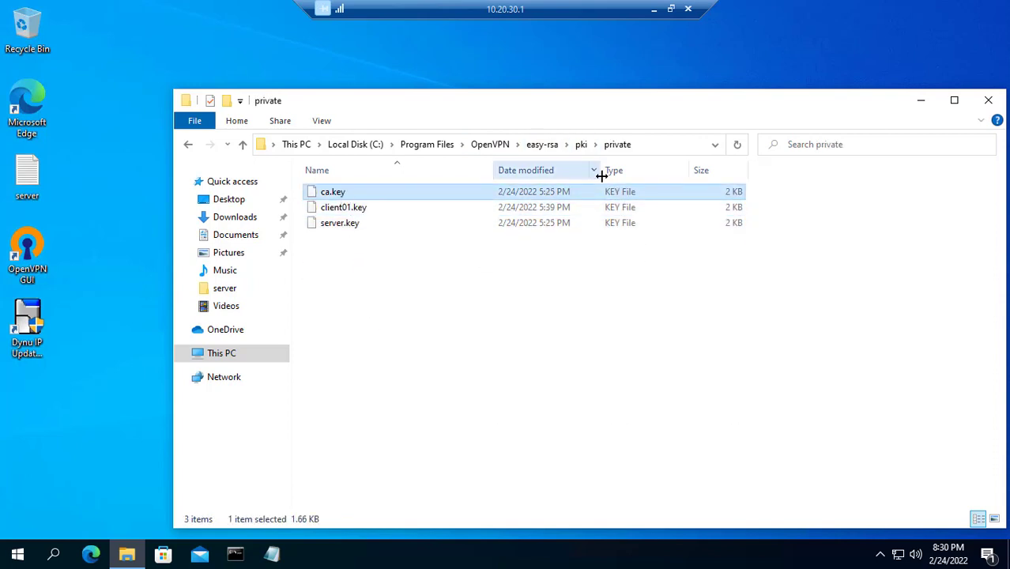
pyautogui.click(653, 9)
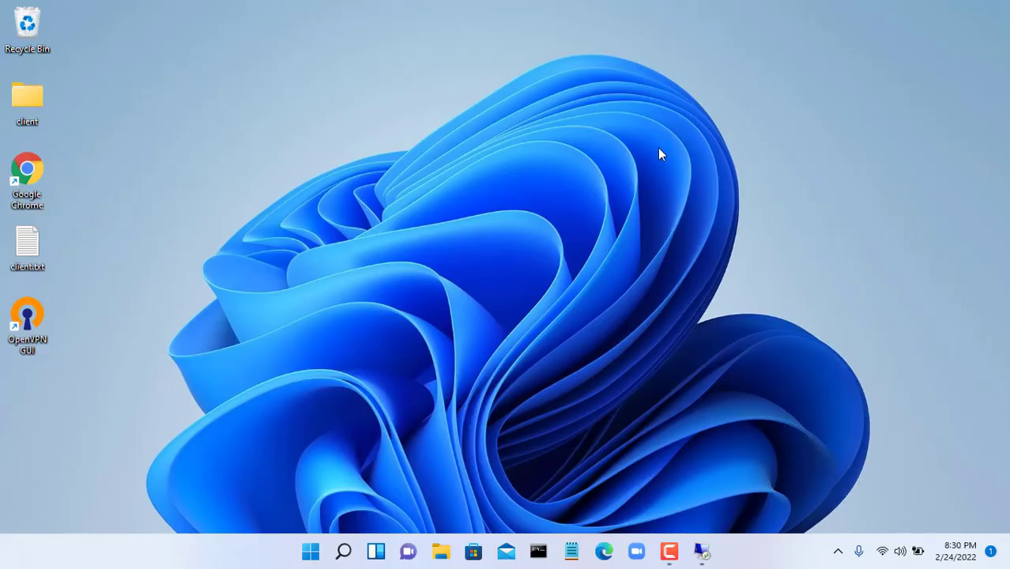